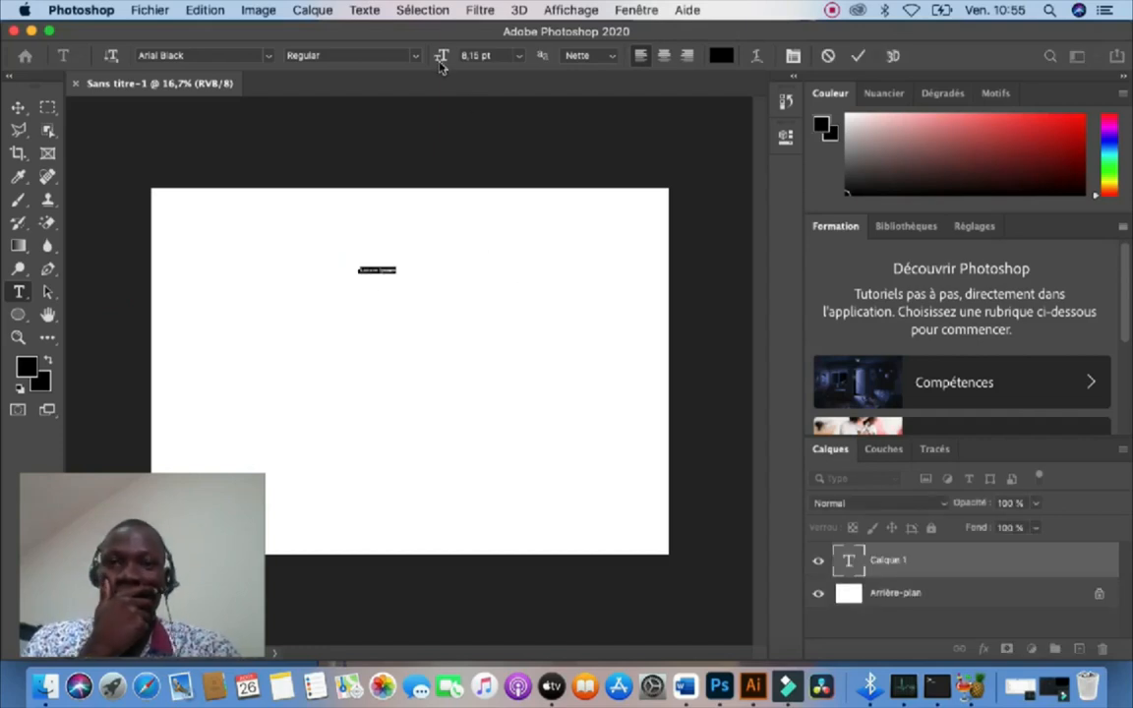
Step: Replace the placeholder text with a capital M and enlarge it to 188 pt
left_click_drag(441, 59, 483, 79)
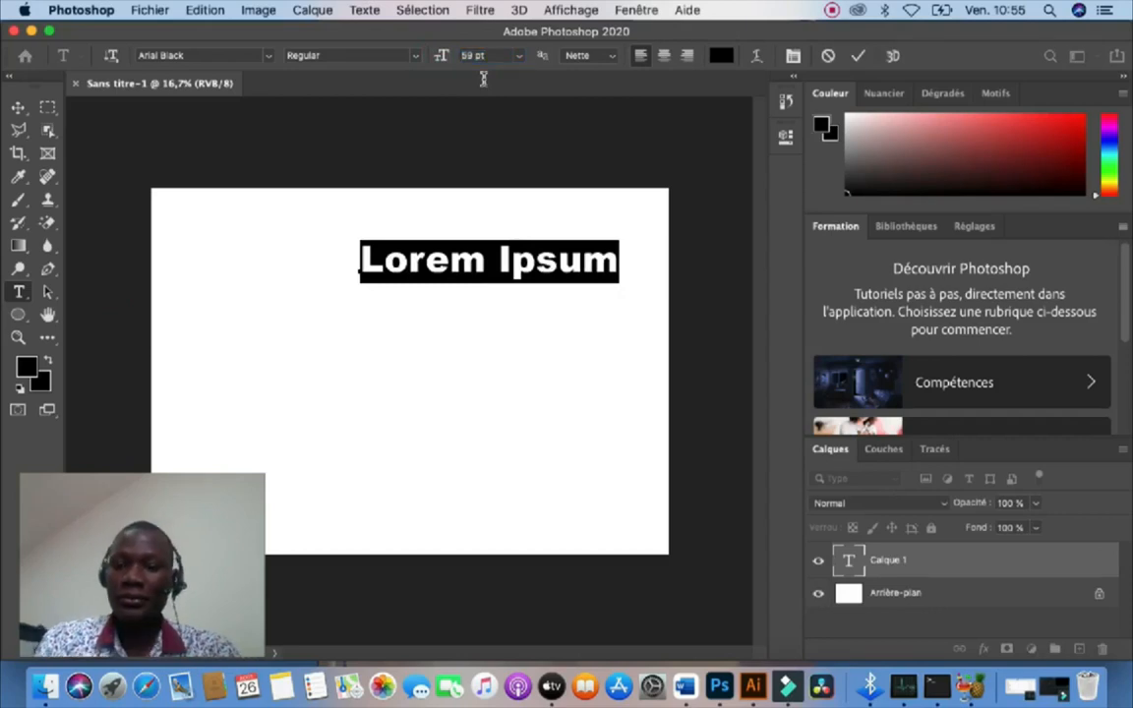
type("M")
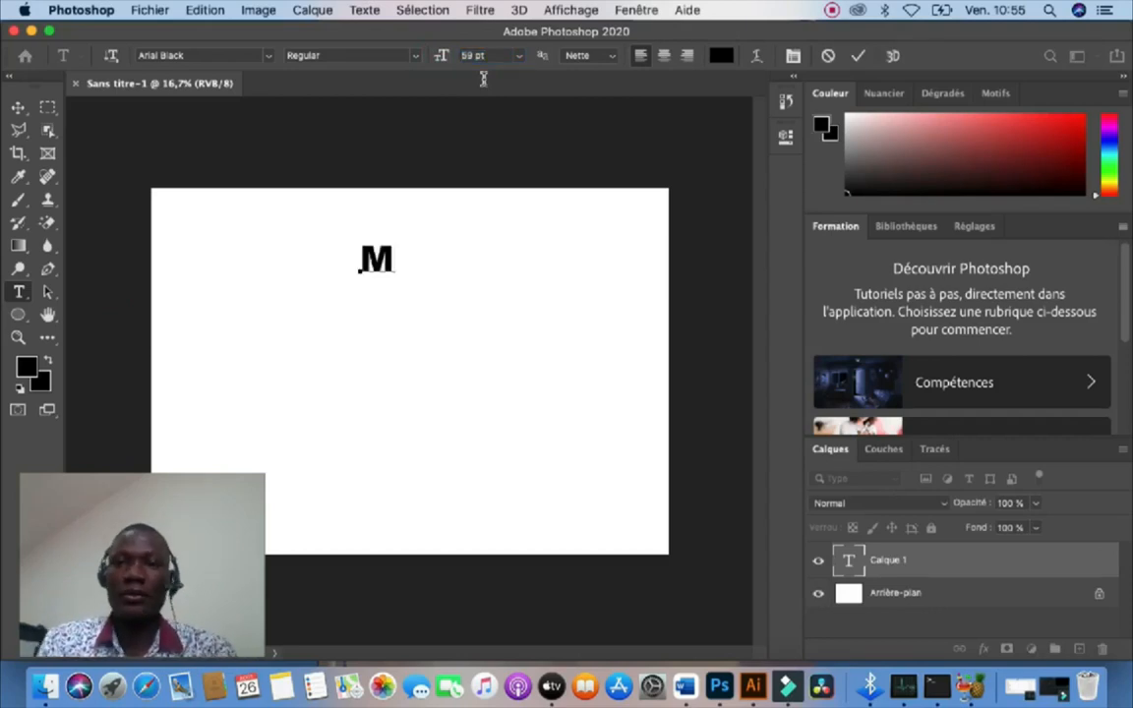
key("super+a")
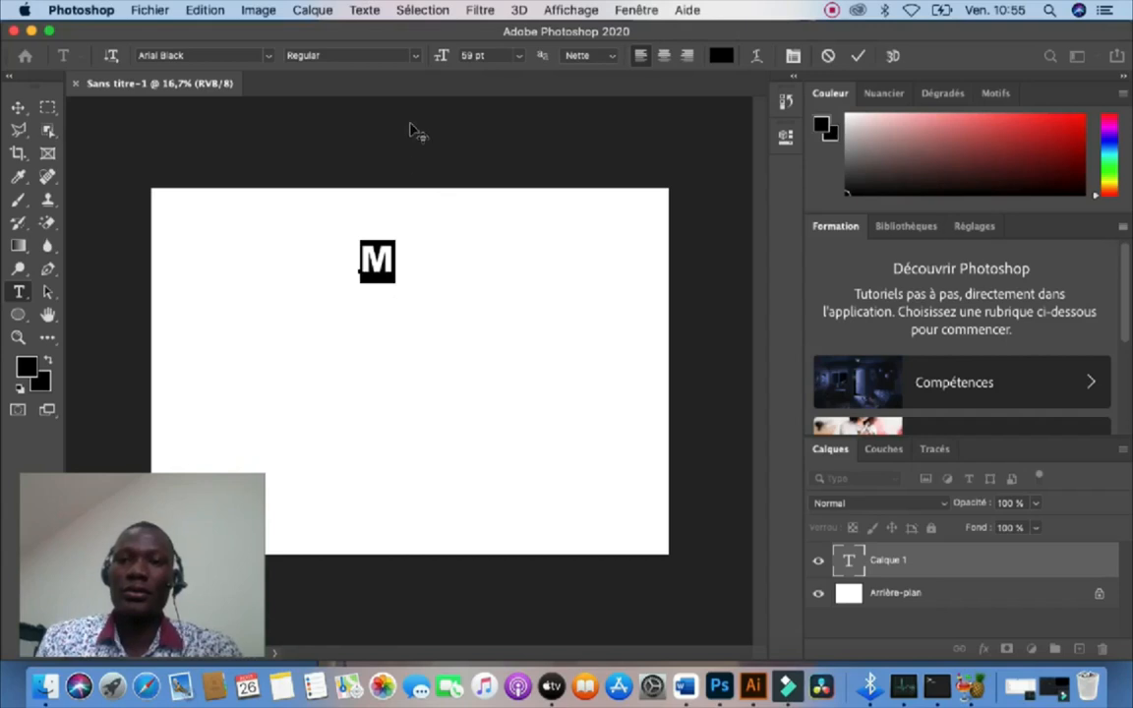
left_click_drag(440, 59, 551, 83)
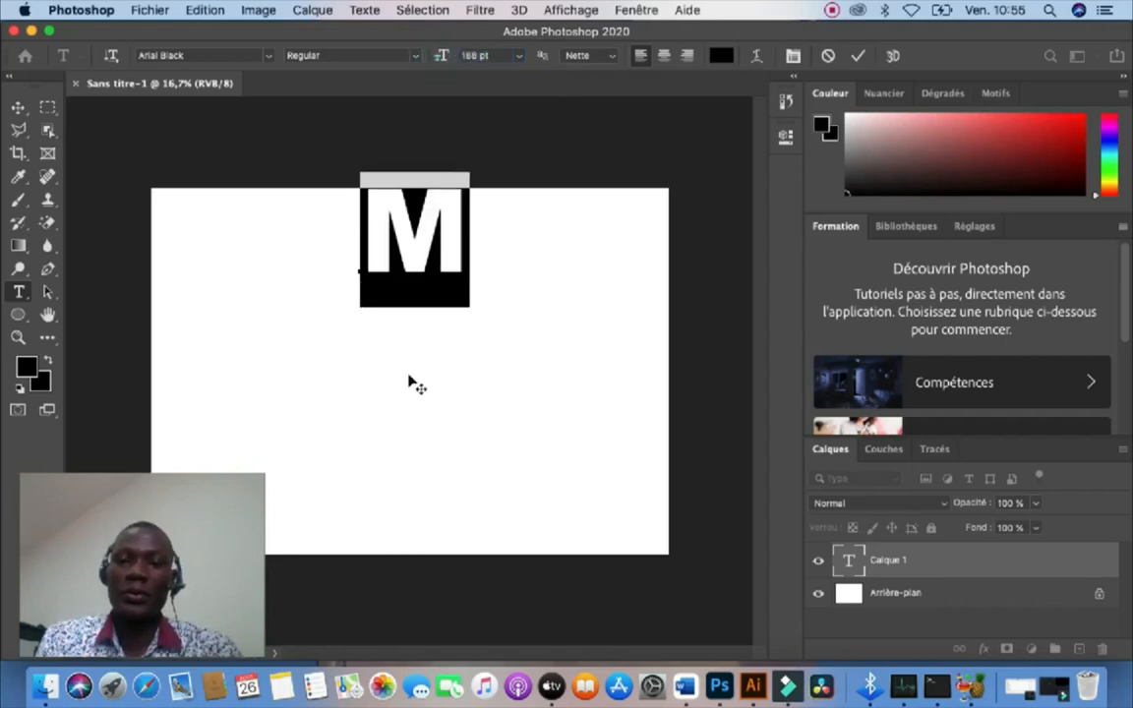
Step: Move the M down and slightly left on the canvas, enlarge it to 252 pt and commit the text
left_click(409, 326)
left_click_drag(390, 387, 364, 383)
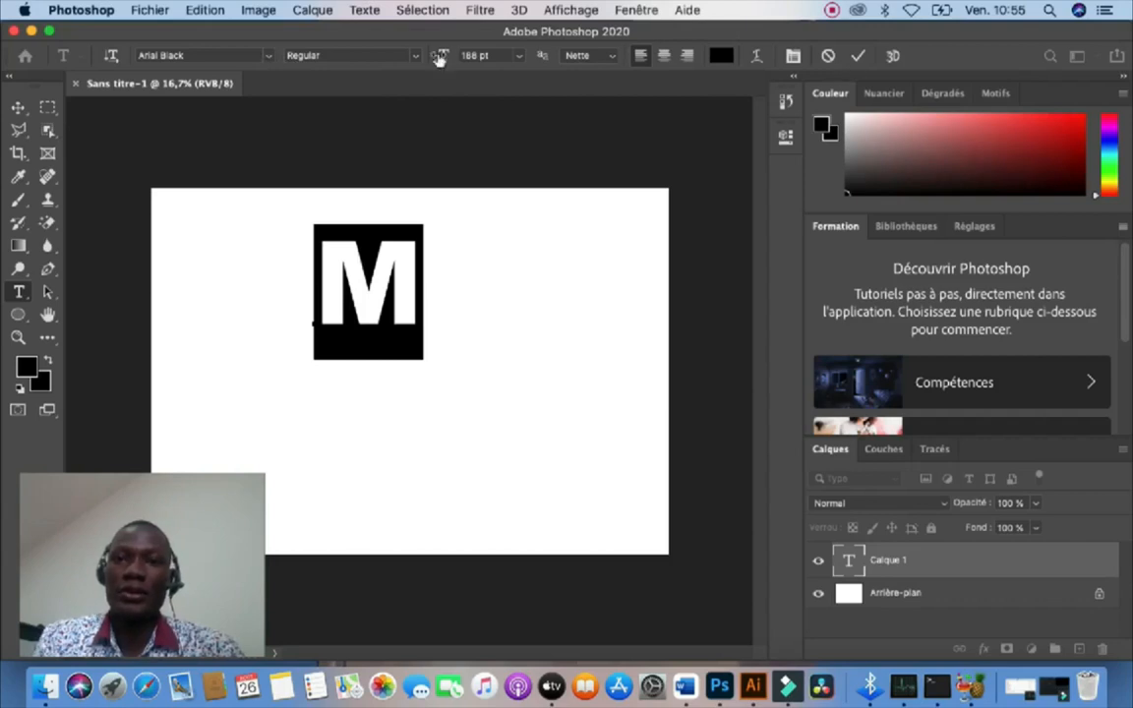
left_click_drag(440, 56, 511, 59)
left_click(860, 54)
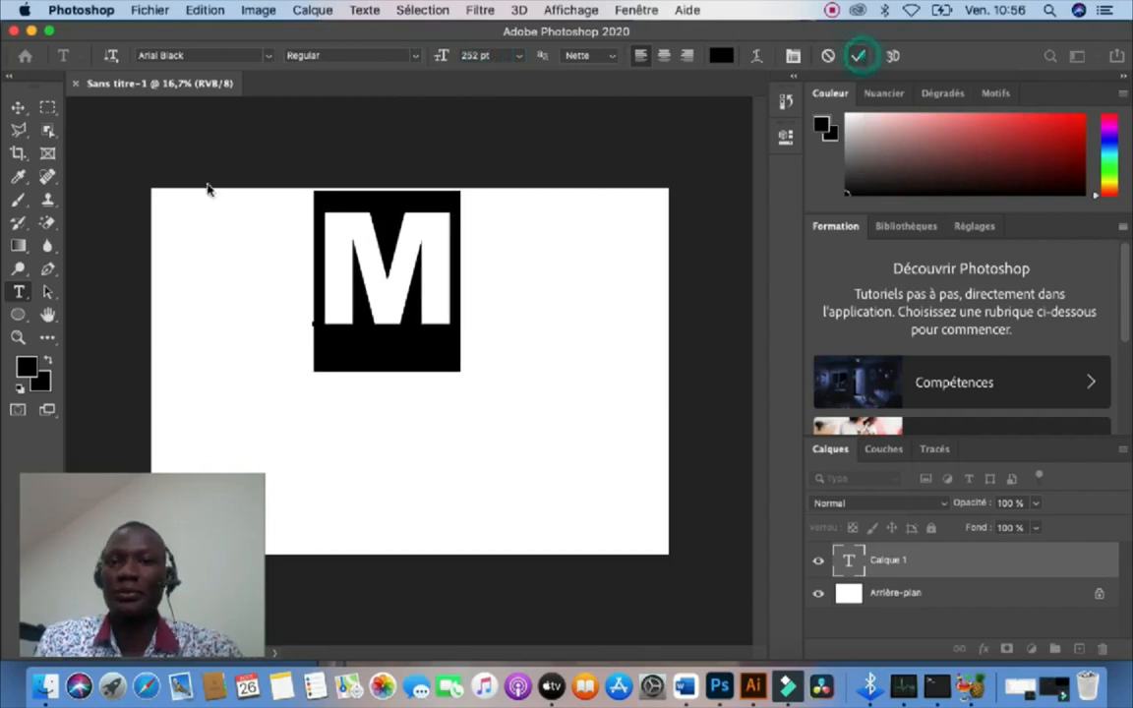
Step: Duplicate the M directly to its right and change the copy's text to a capital S
left_click(19, 109)
left_click_drag(397, 304, 536, 374)
double_click(534, 370)
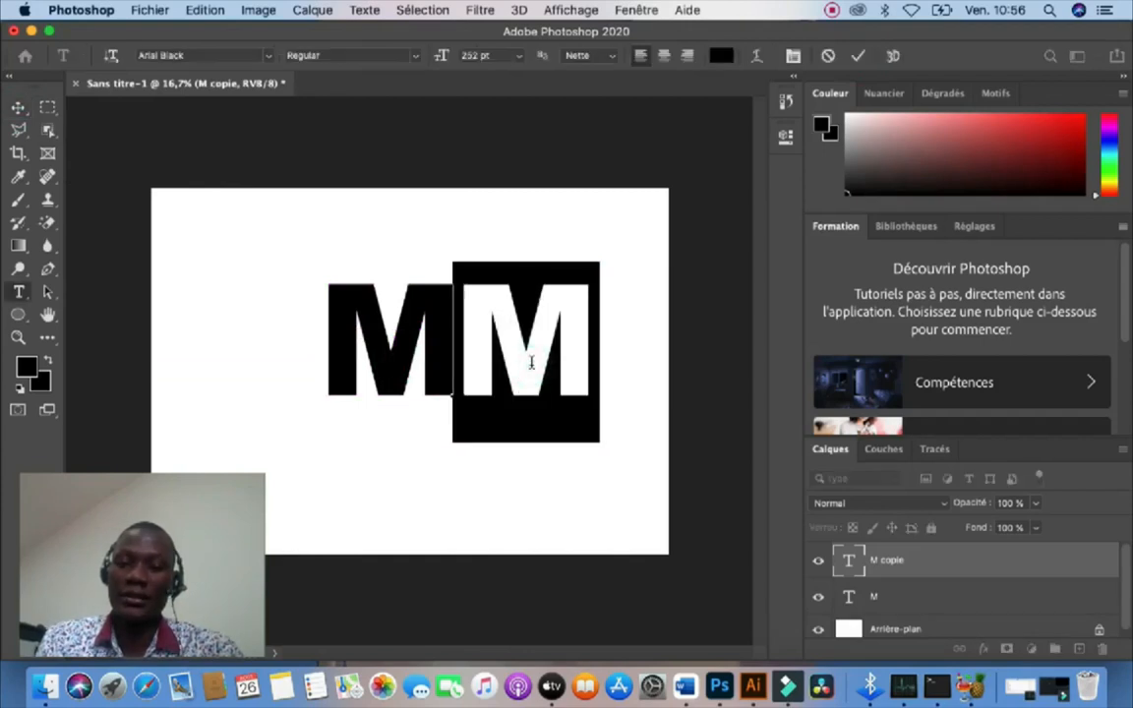
type("S")
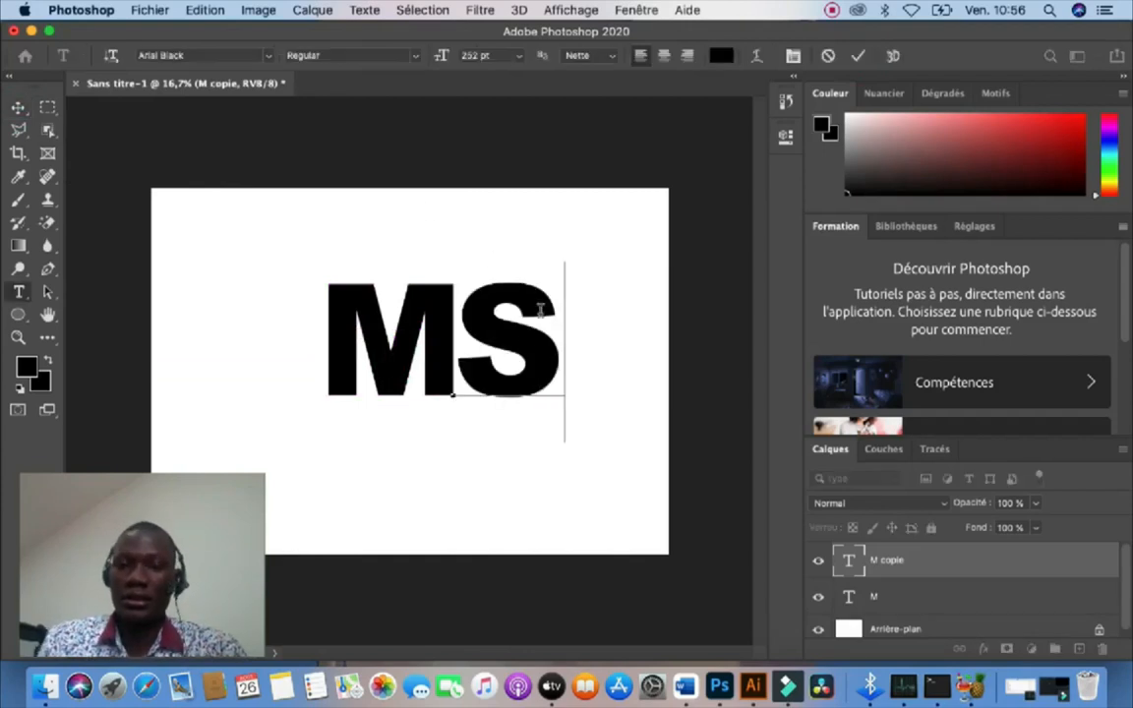
Step: Try out fonts on the letter S, set it to Didot Regular and commit the text
double_click(548, 328)
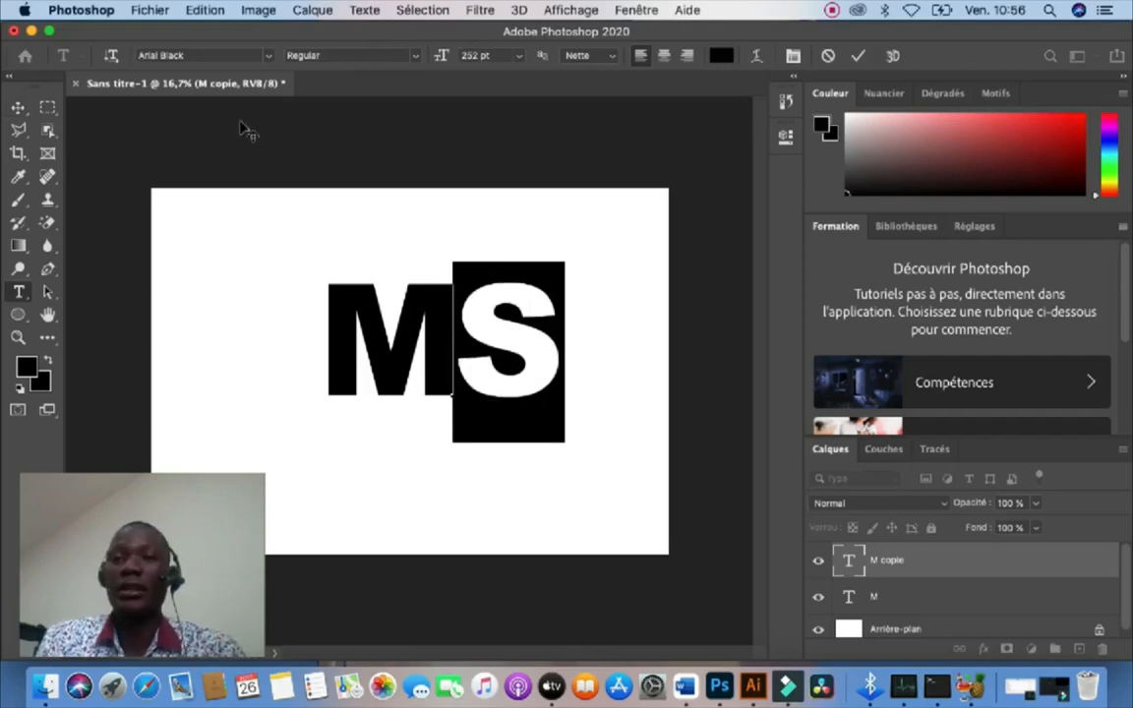
left_click(219, 55)
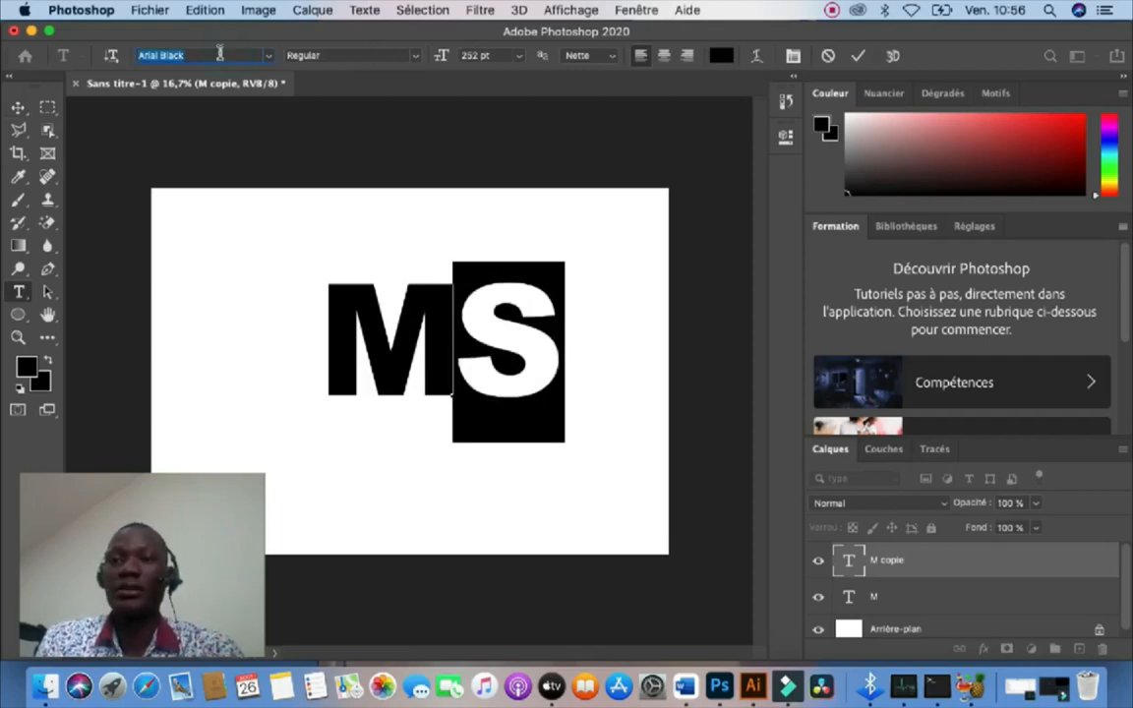
key("Up")
key("Up")
key("Up")
key("Up")
key("Up")
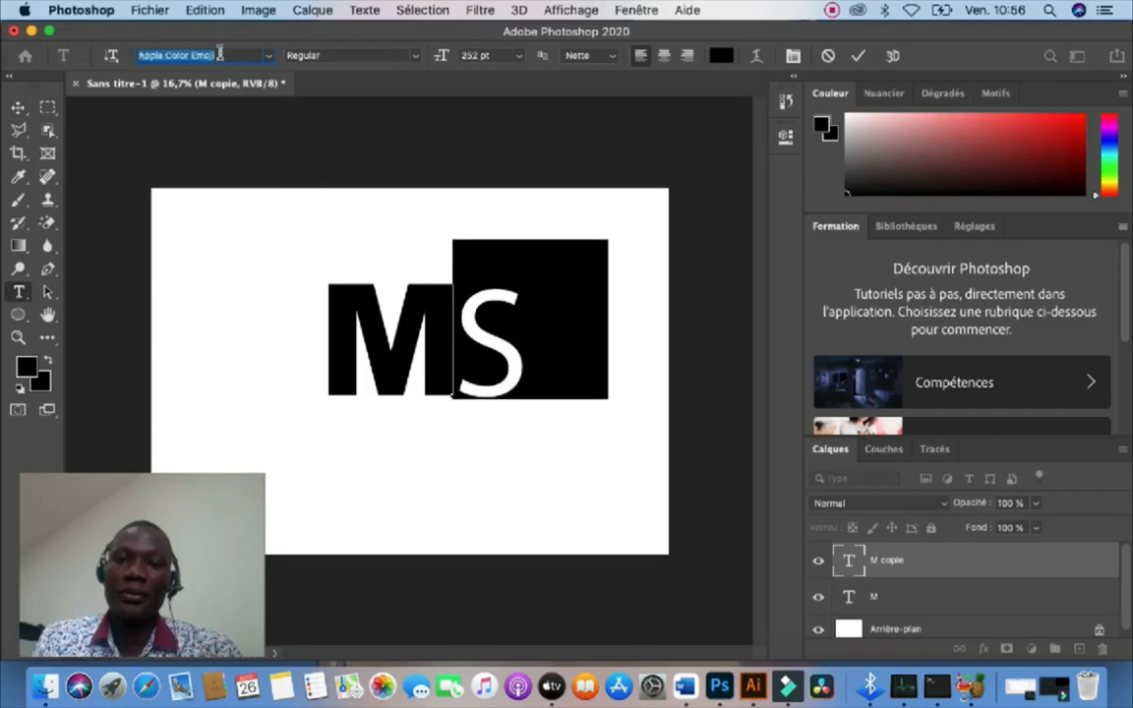
key("Up")
key("Up")
key("Up")
key("Up")
key("Up")
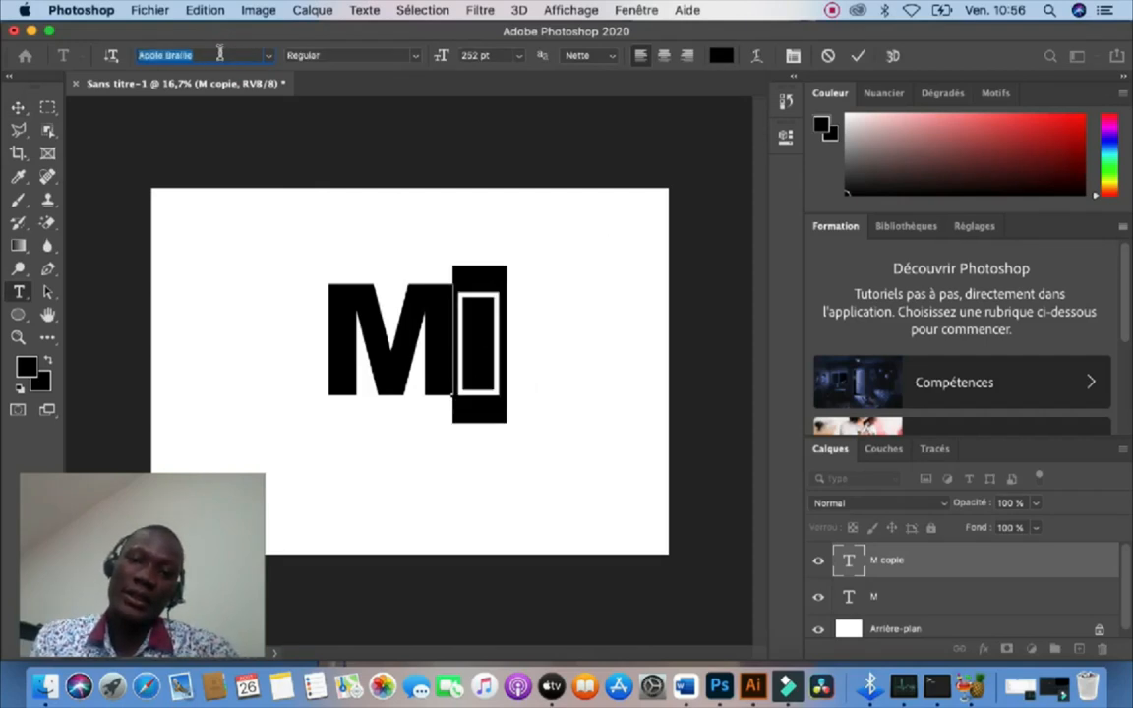
key("Down")
key("Up")
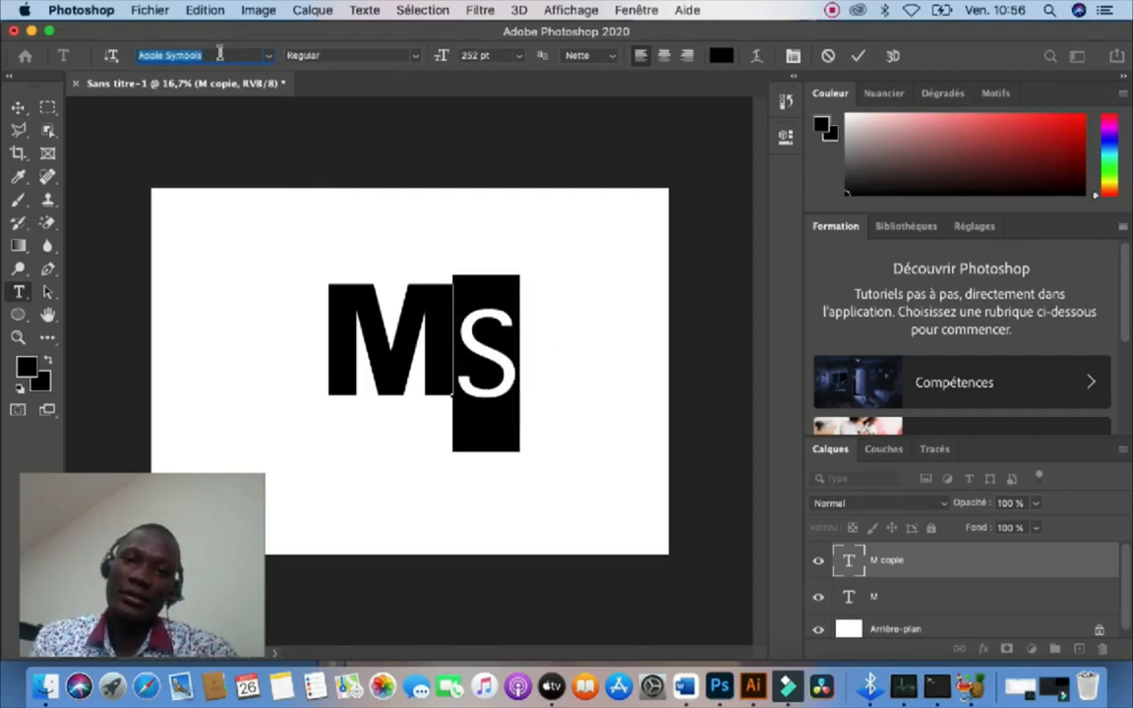
key("Down")
key("Up")
key("Down")
key("Down")
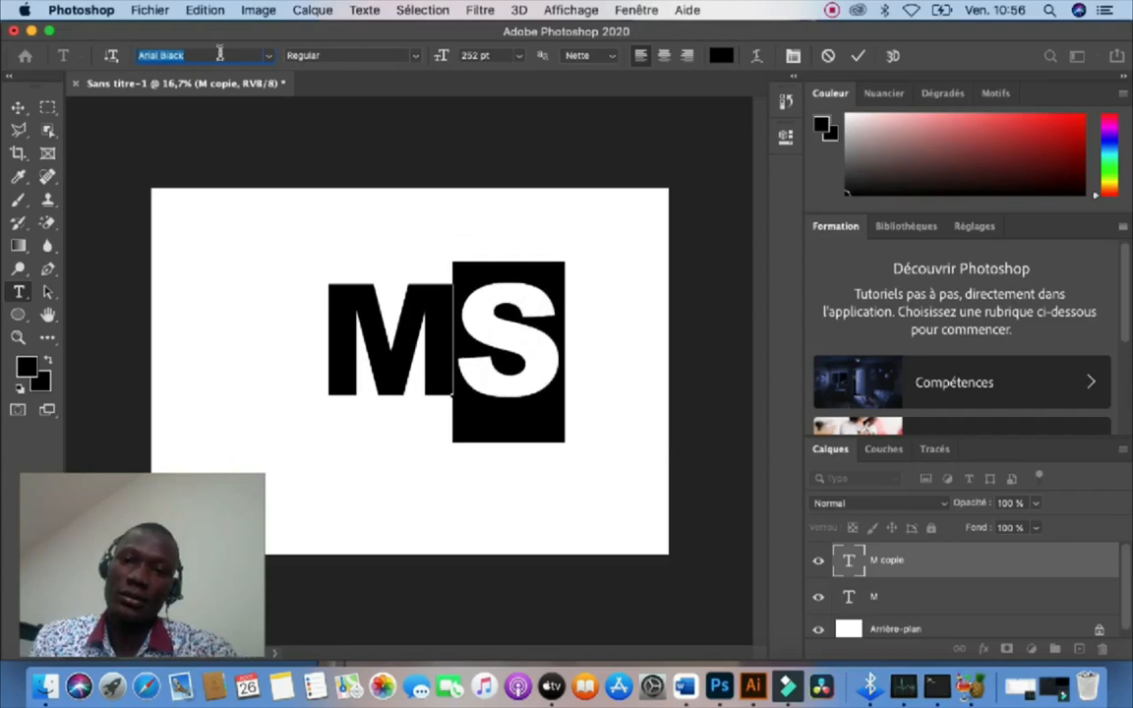
key("Down")
key("Down")
key("Down")
key("Down")
key("Down")
key("Down")
key("Down")
key("Down")
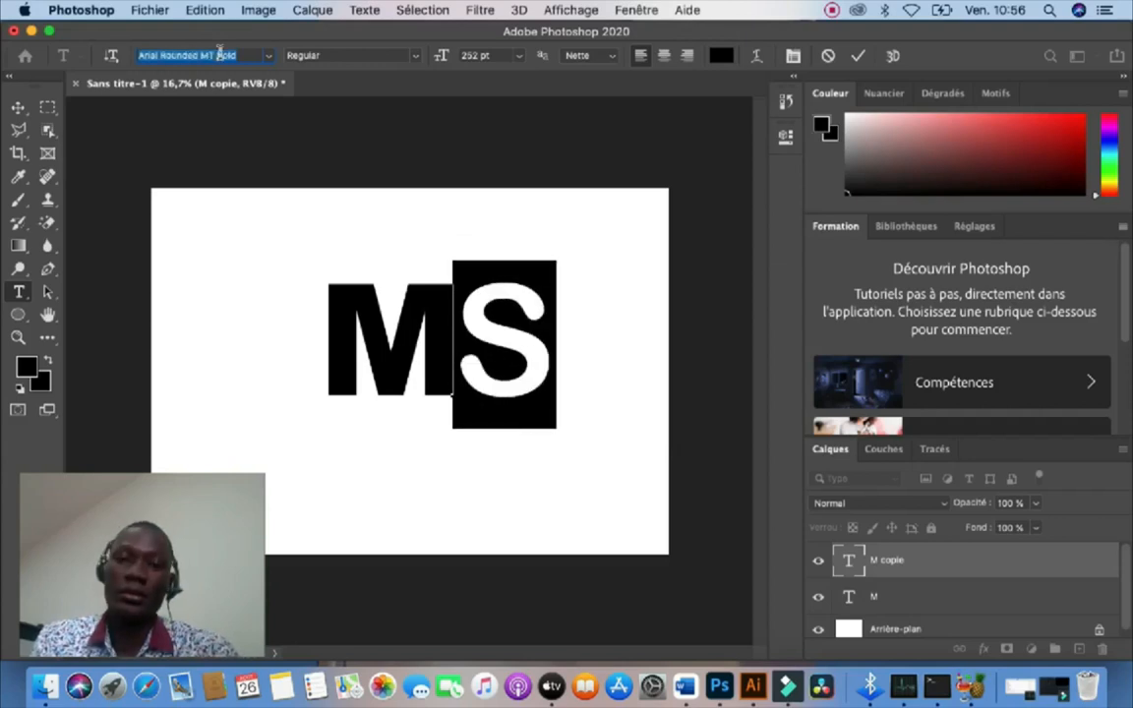
key("Down")
key("Down")
key("Down")
key("Down")
key("Down")
key("Down")
key("Down")
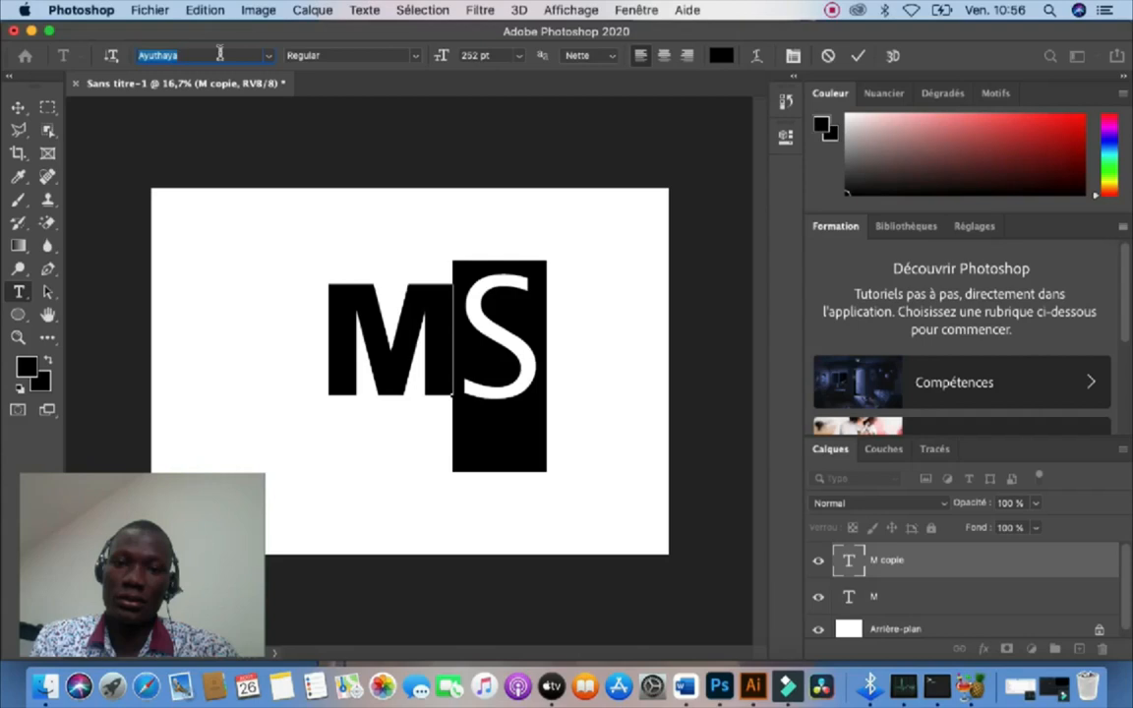
key("Up")
key("Up")
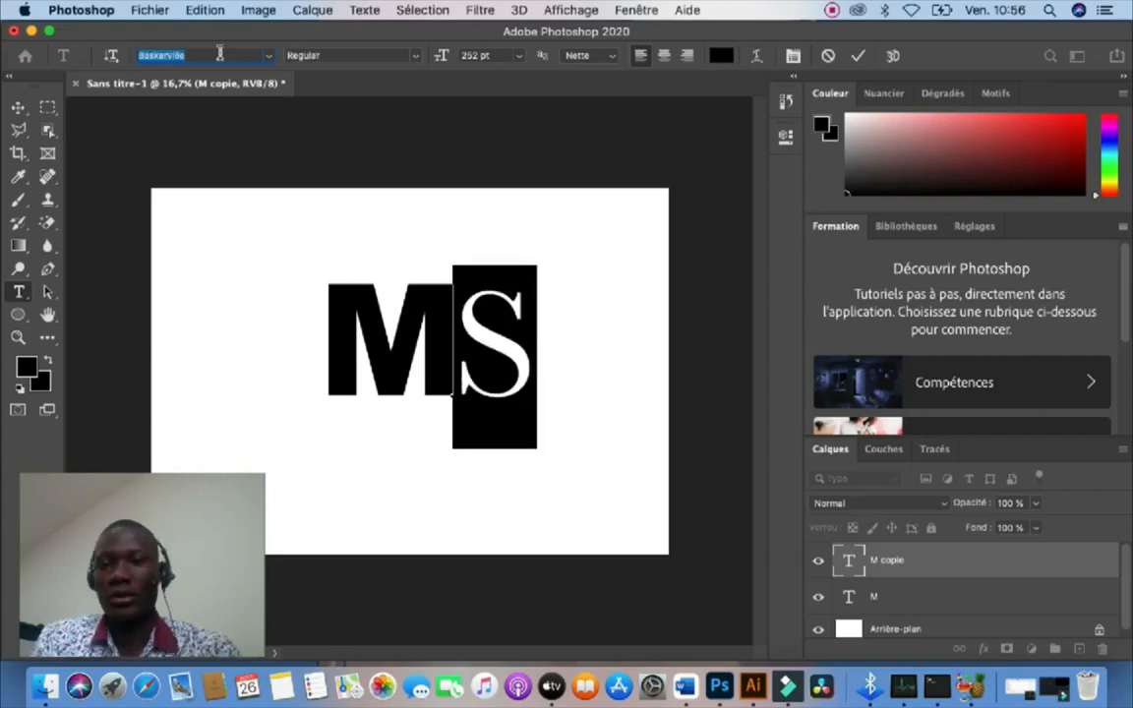
key("Down")
key("Down")
key("Down")
key("Down")
key("Down")
key("Down")
key("Down")
key("Down")
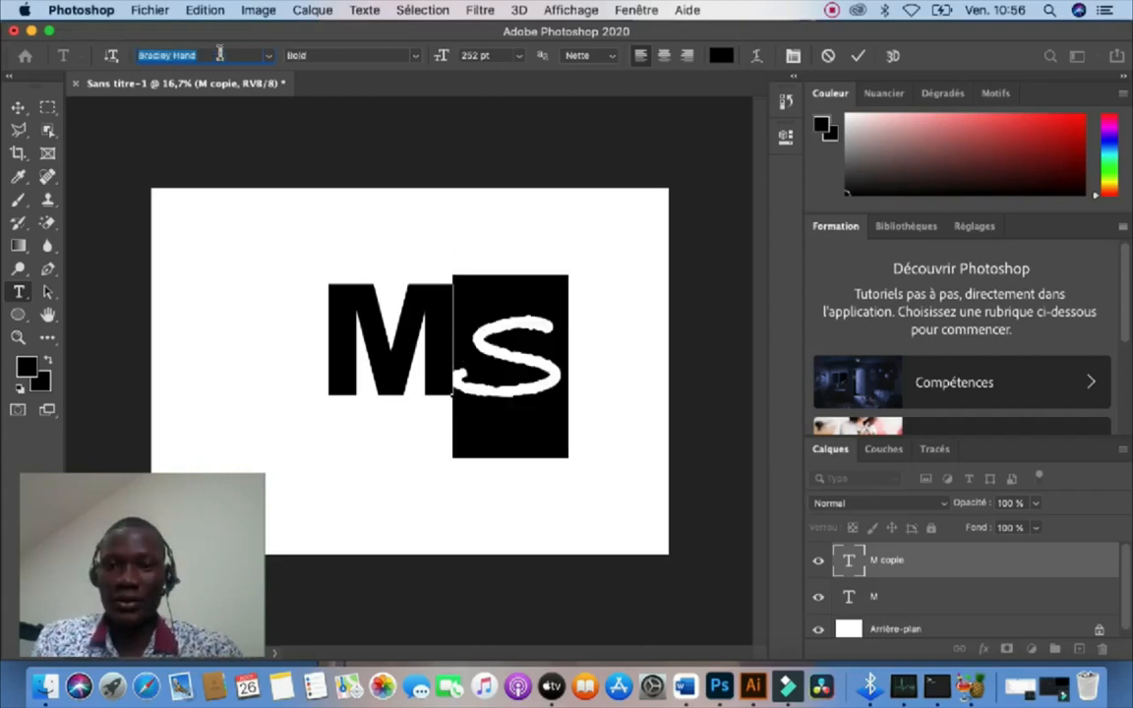
key("Down")
key("Down")
key("Down")
key("Down")
key("Down")
key("Down")
key("Down")
key("Down")
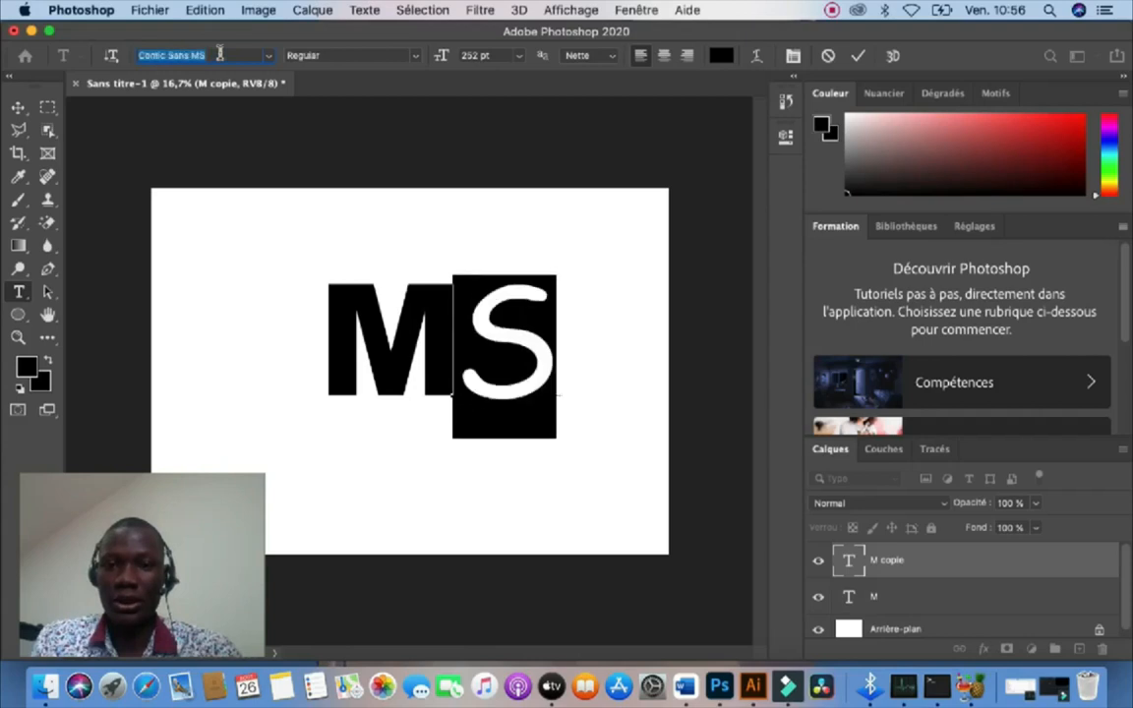
key("Up")
key("Down")
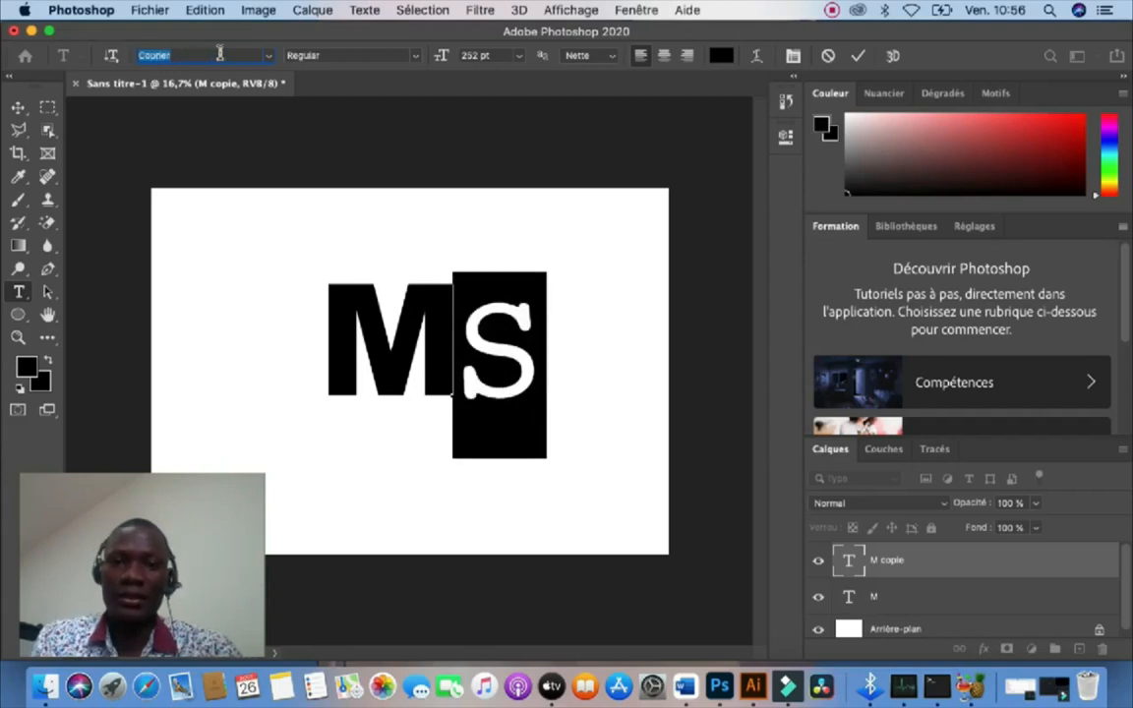
key("Down")
key("Down")
key("Down")
key("Down")
key("Down")
key("Down")
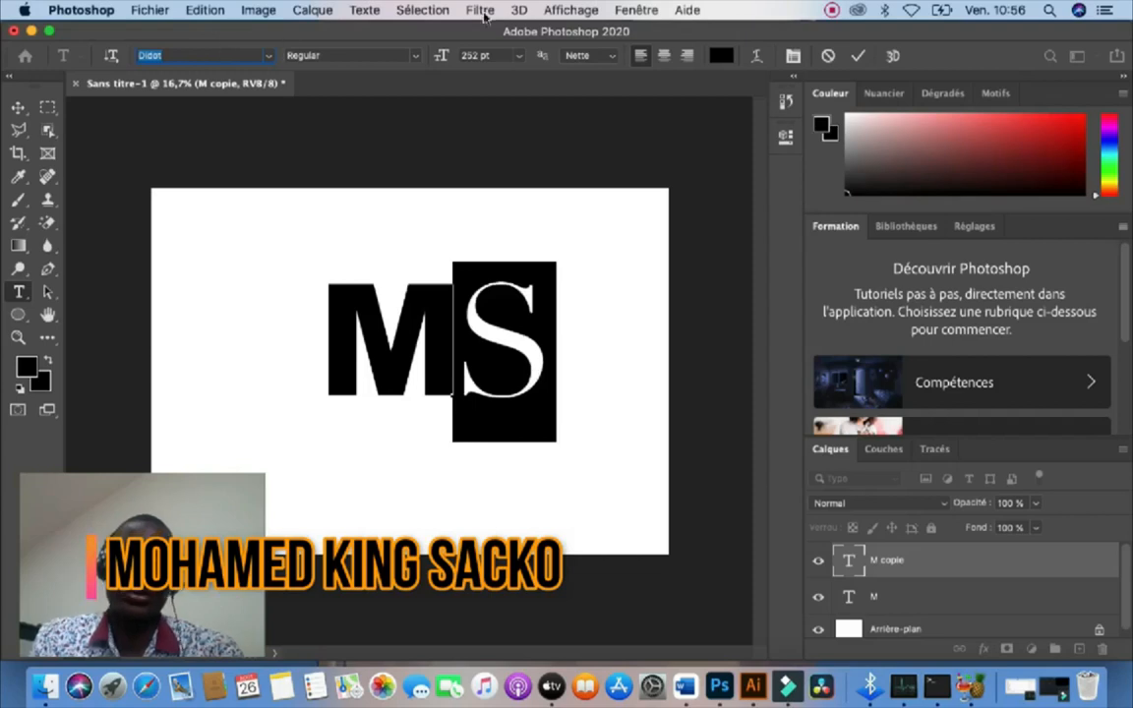
left_click(859, 61)
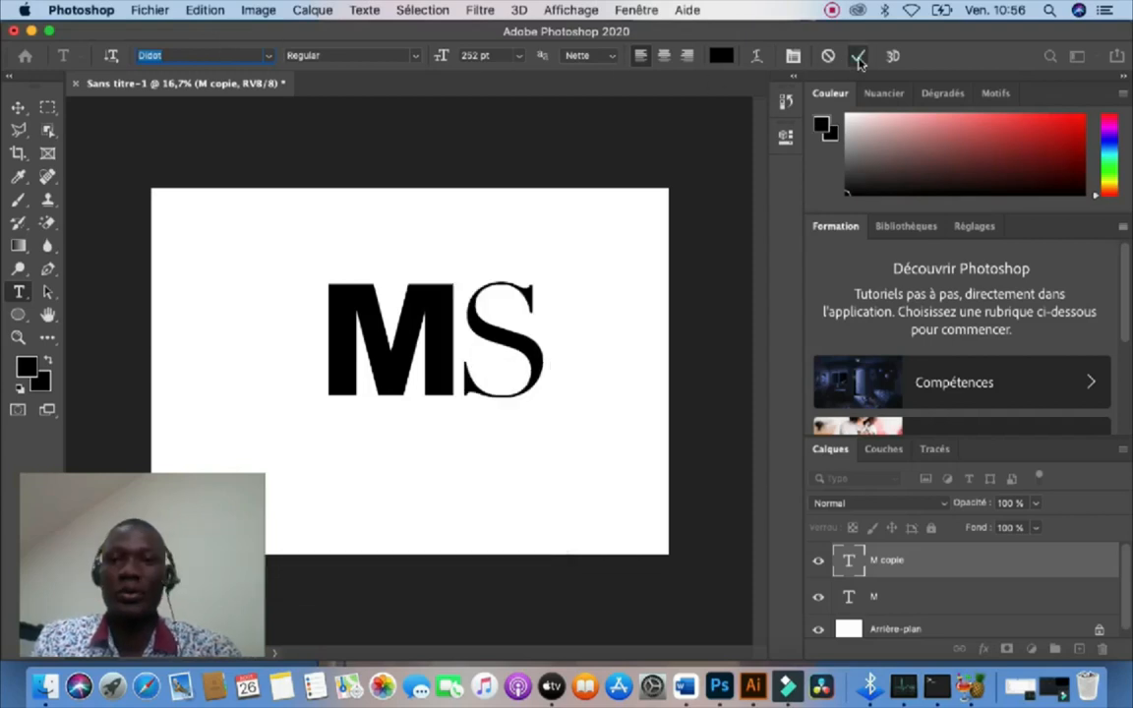
Step: Move the S so it overlaps the M's right stem and recolour it grey, #aba6a6
key("v")
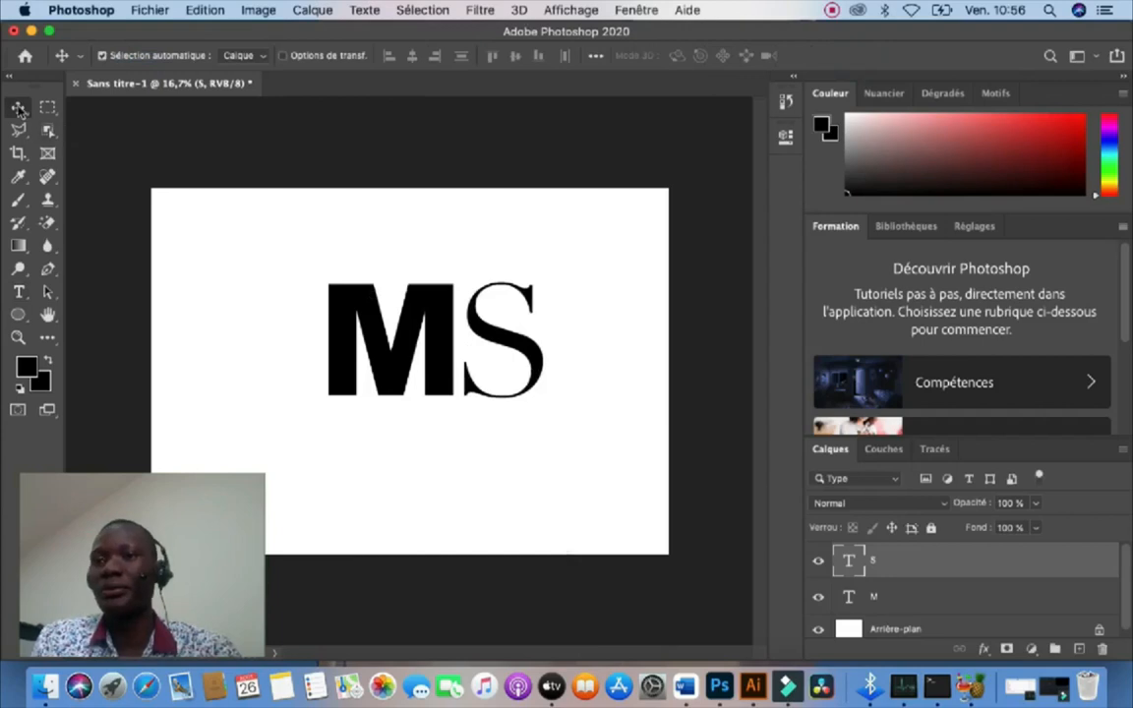
left_click_drag(544, 372, 473, 363)
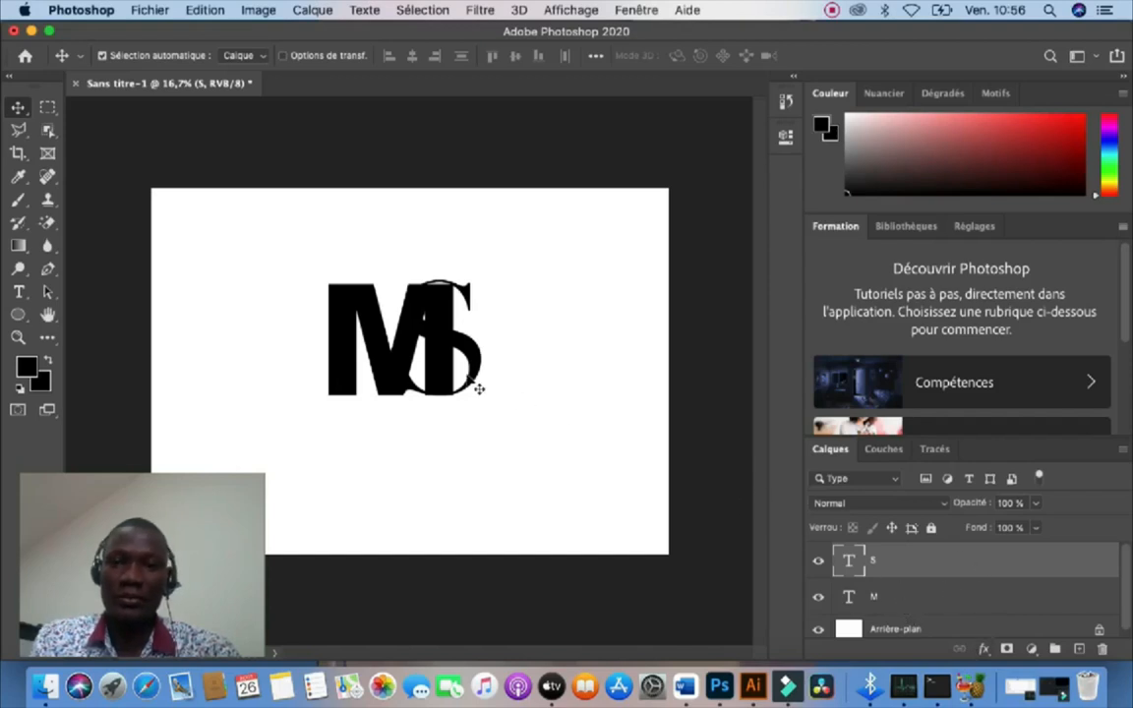
double_click(482, 358)
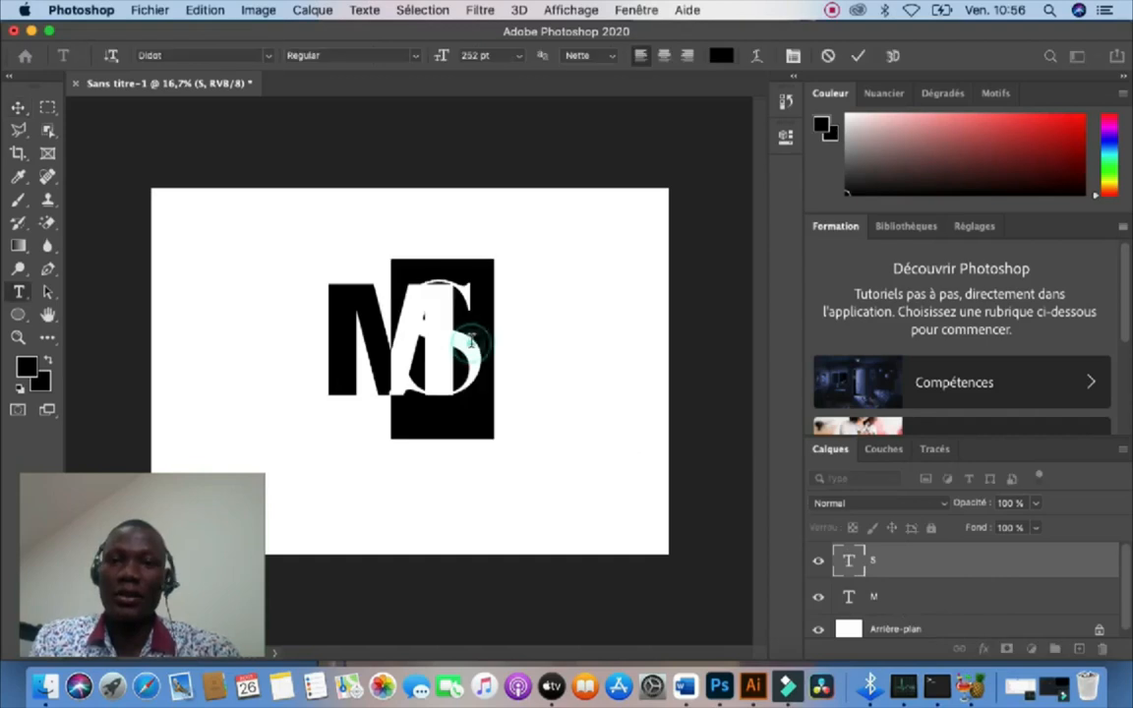
left_click(722, 56)
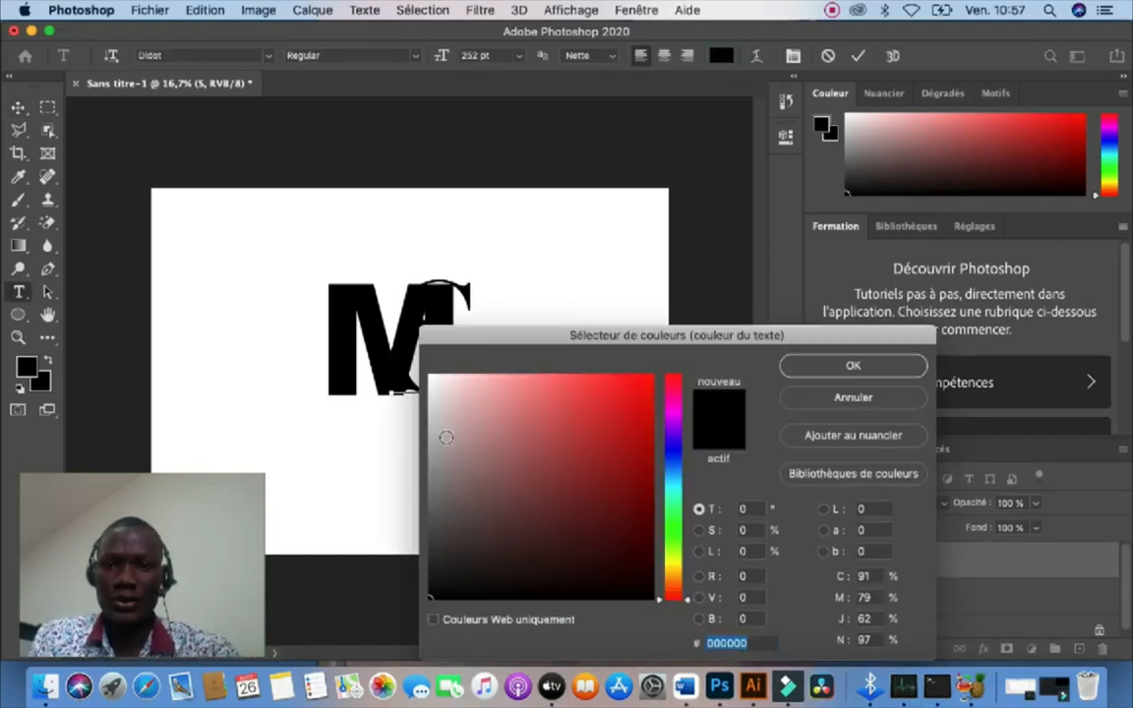
left_click(435, 448)
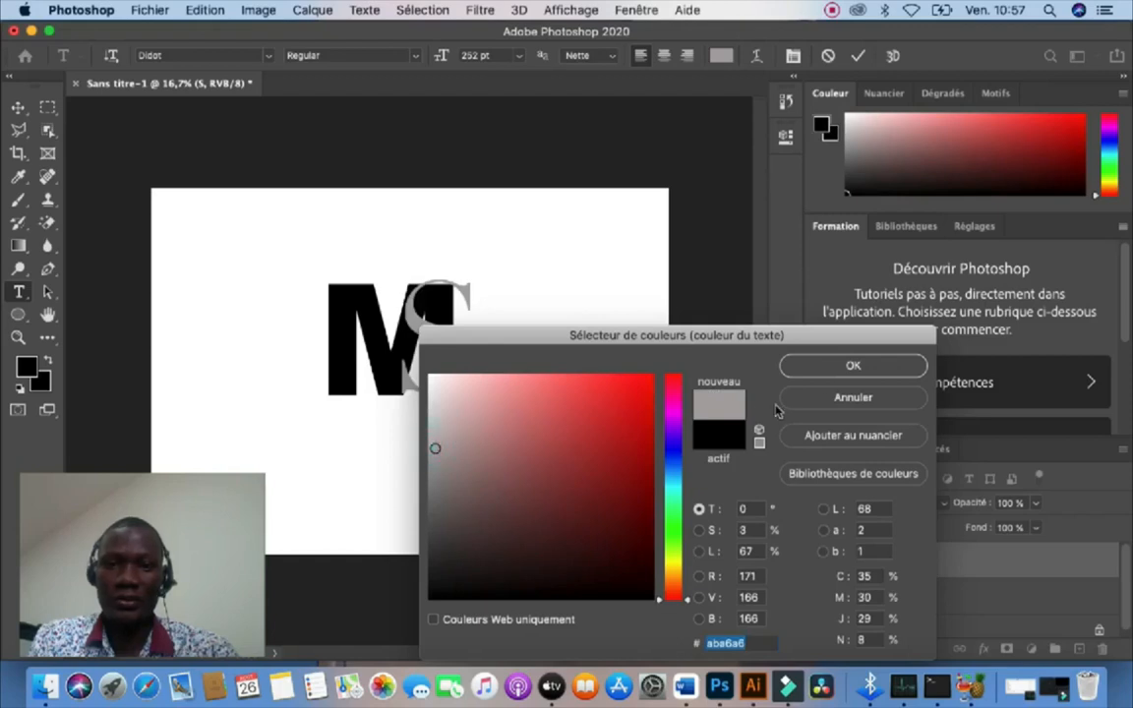
left_click(852, 365)
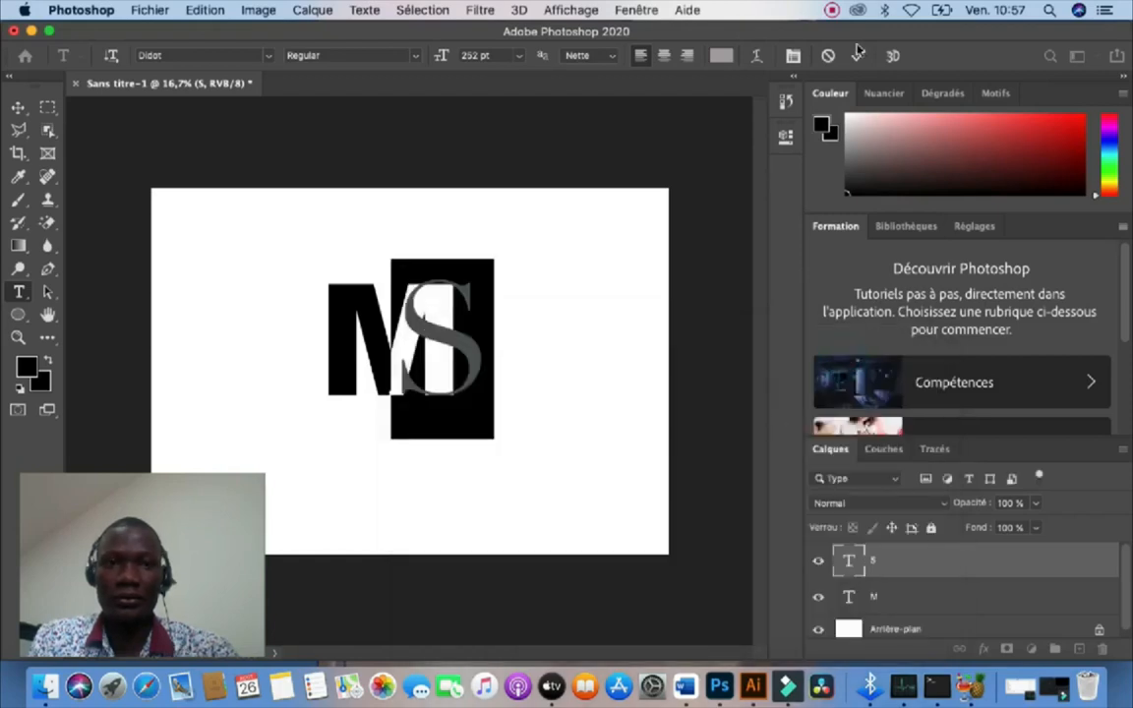
left_click(858, 55)
key("v")
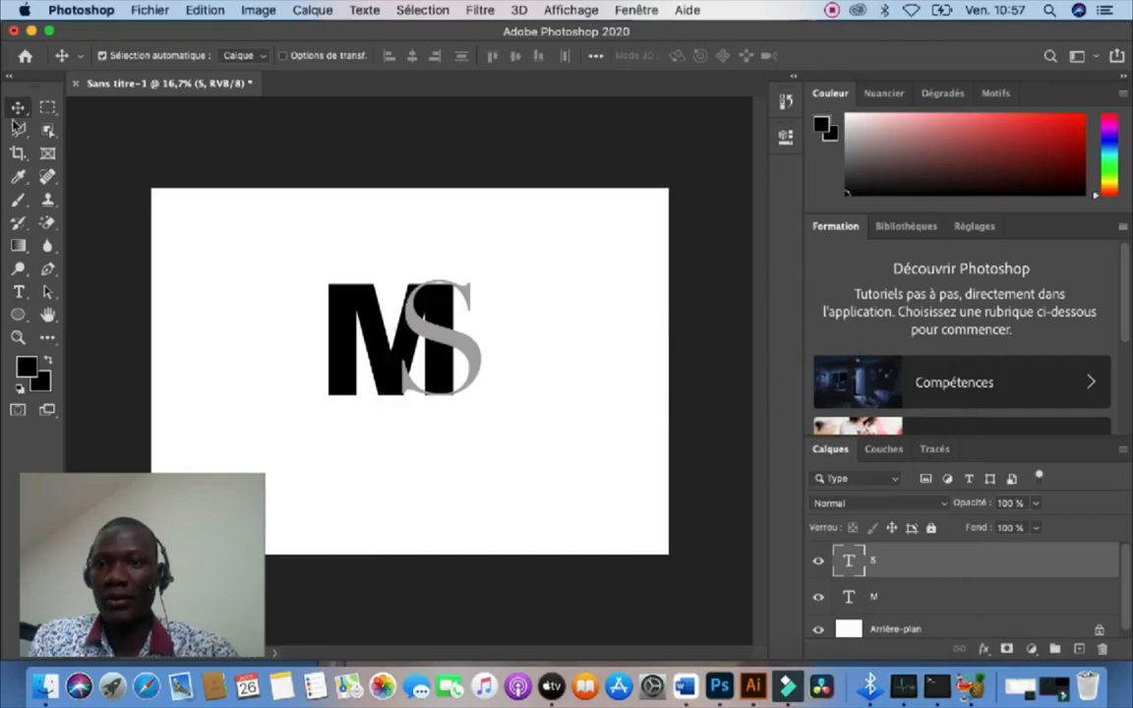
left_click(435, 216)
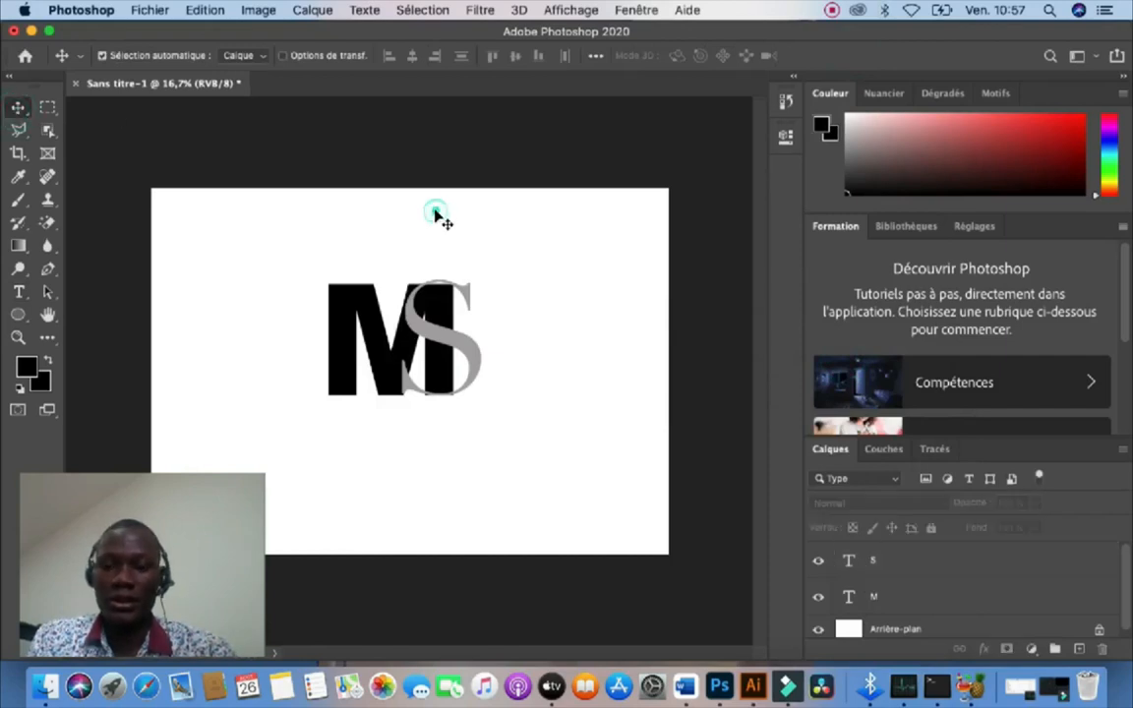
Step: Add a layer mask to the S layer and load the M letter's outline as a selection
key("super+minus")
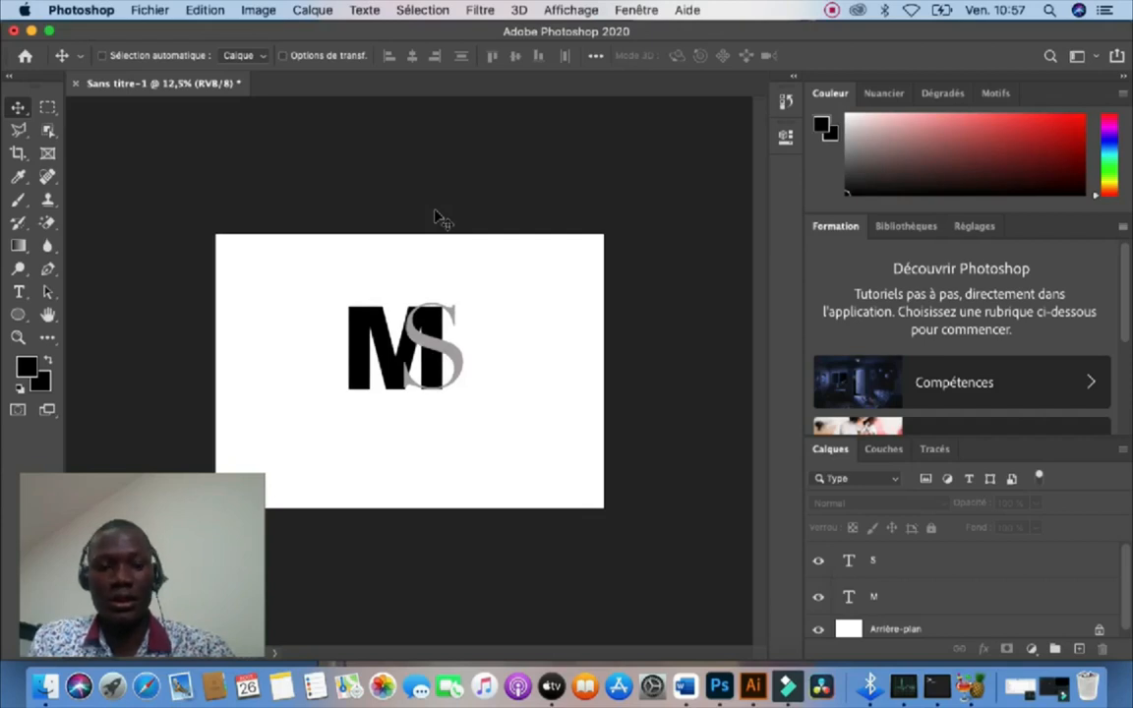
key("super+plus")
key("super+plus")
key("super+plus")
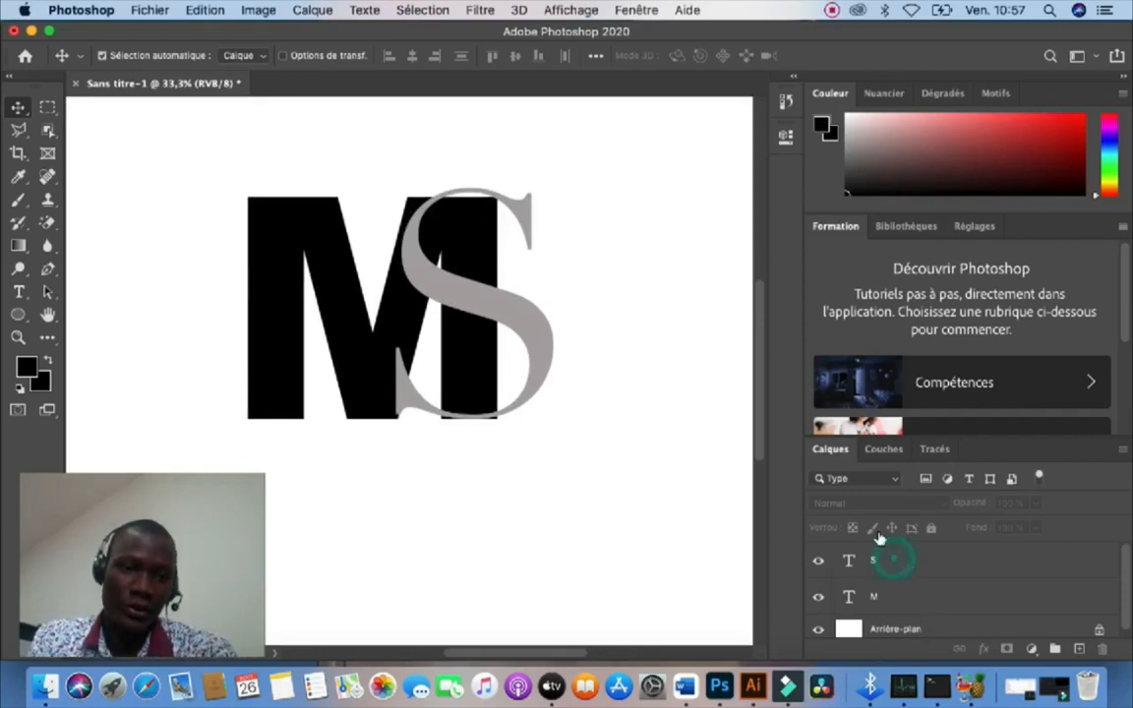
left_click(910, 565)
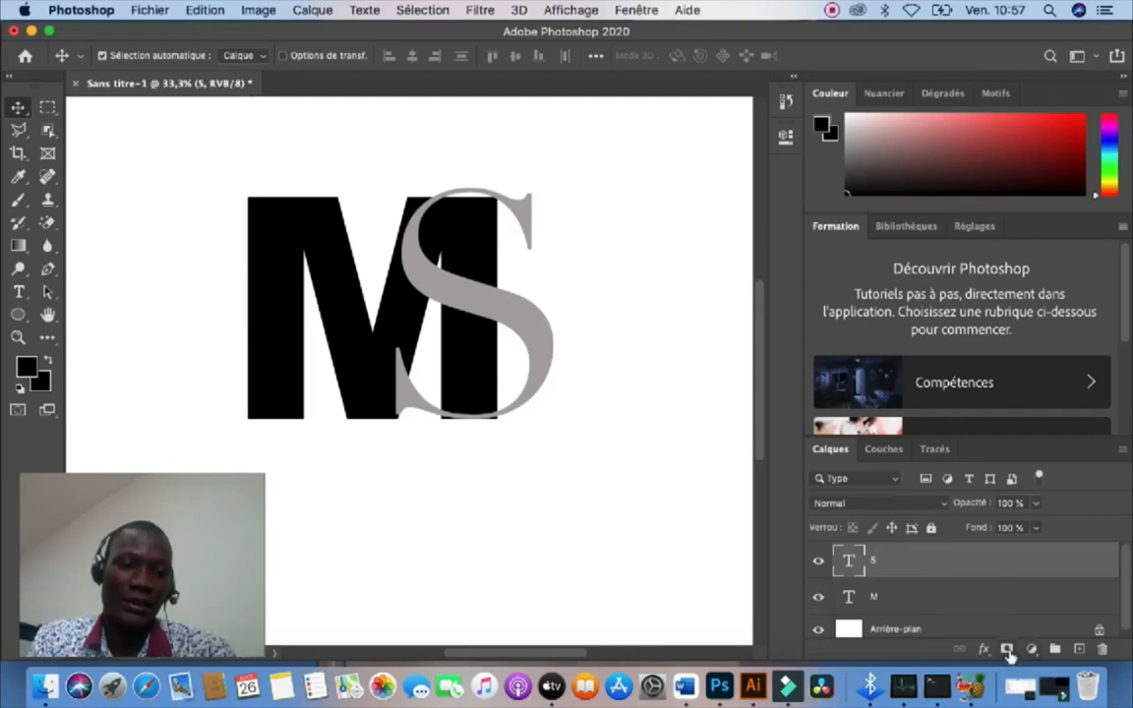
left_click(1006, 650)
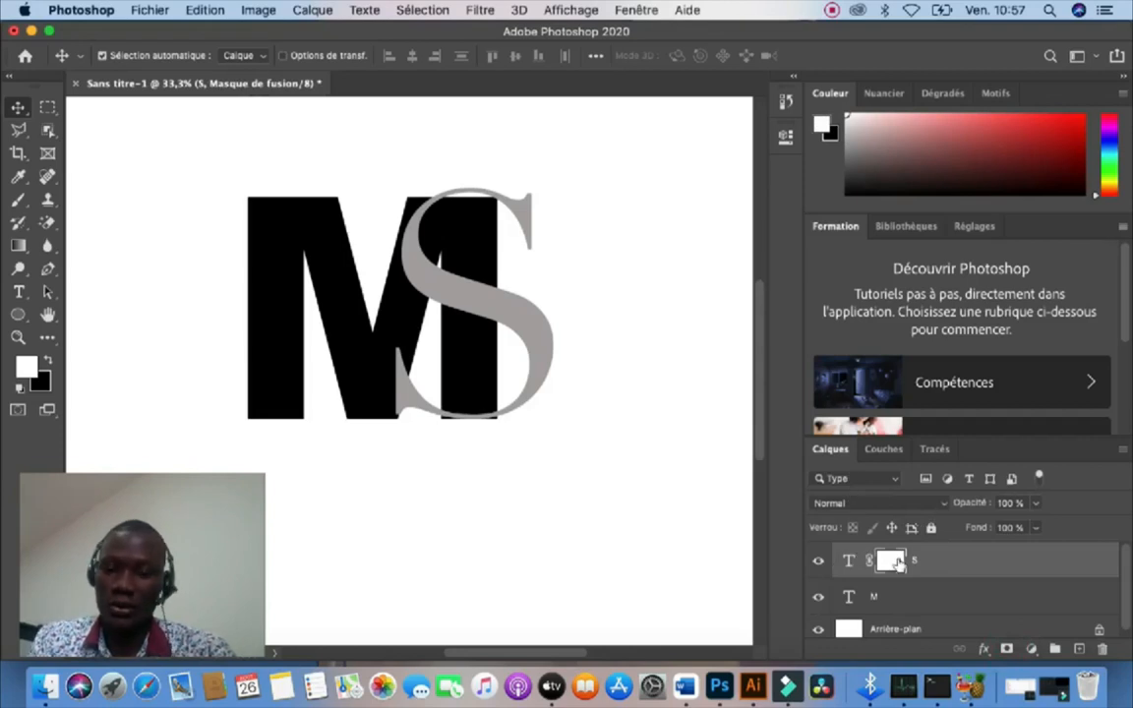
left_click(849, 597, "super")
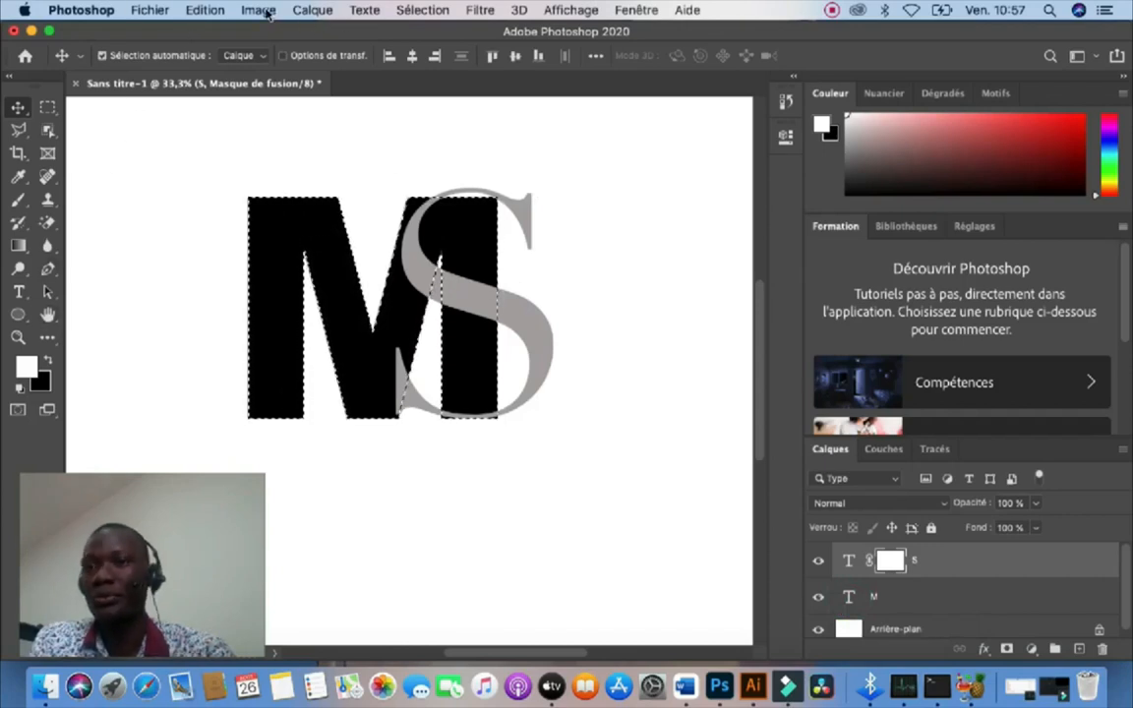
Step: Expand the M-shaped selection by 1 pixel
left_click(308, 18)
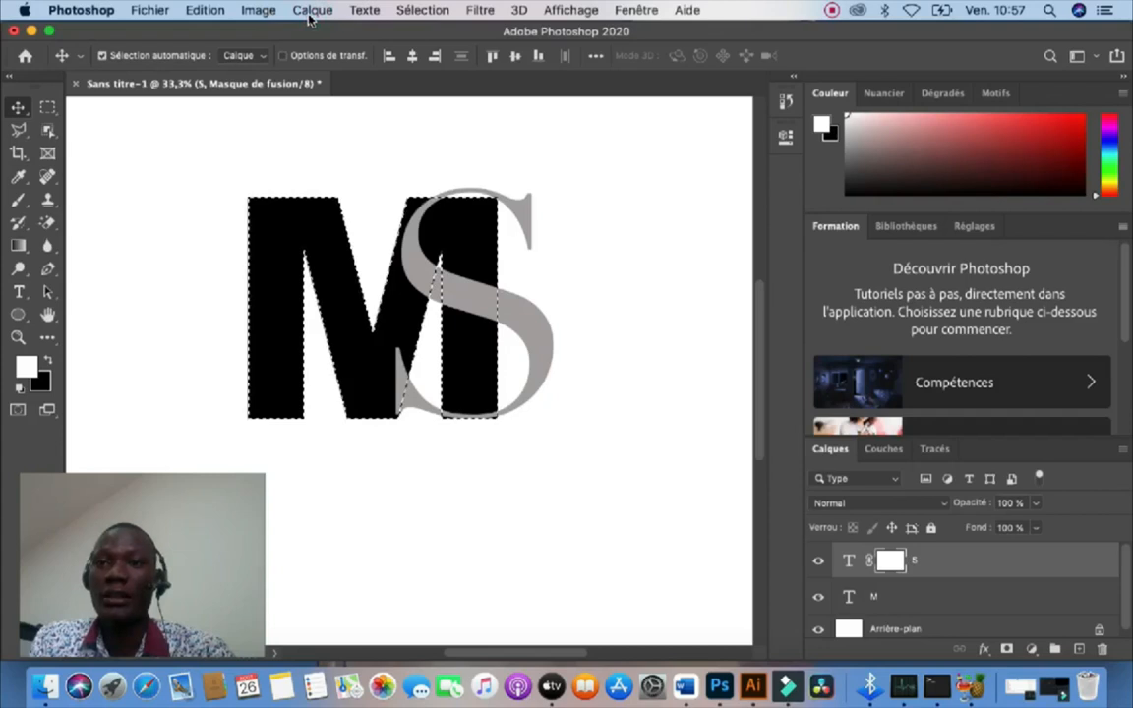
left_click(311, 12)
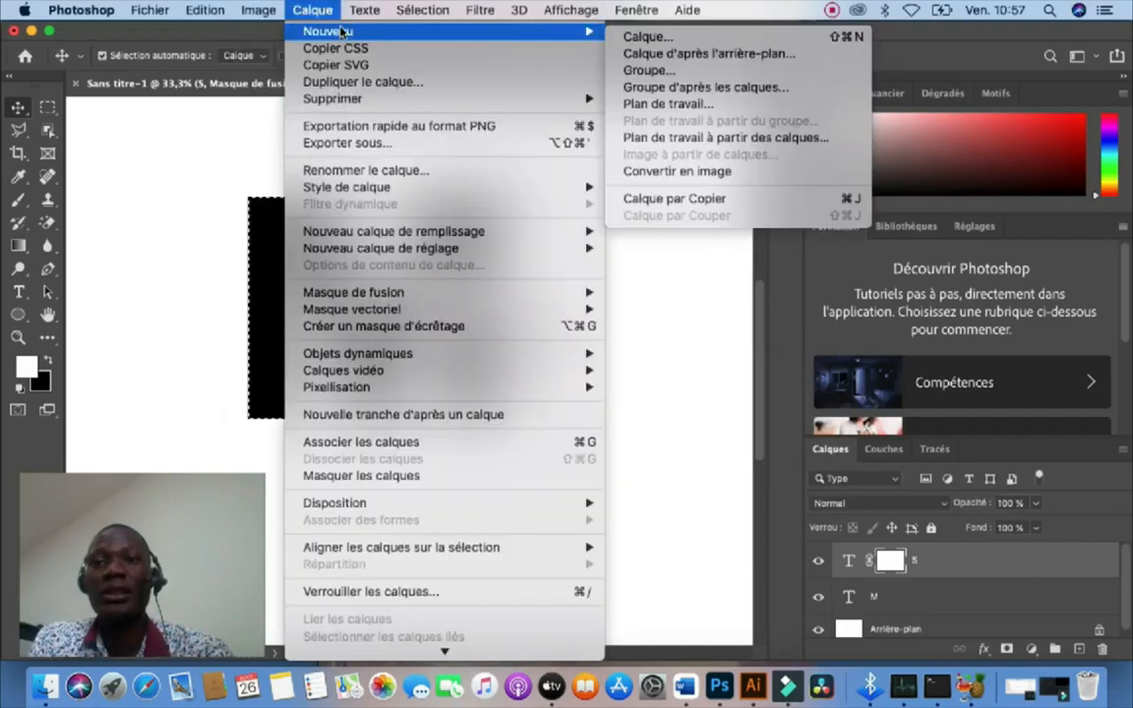
mouse_move(425, 12)
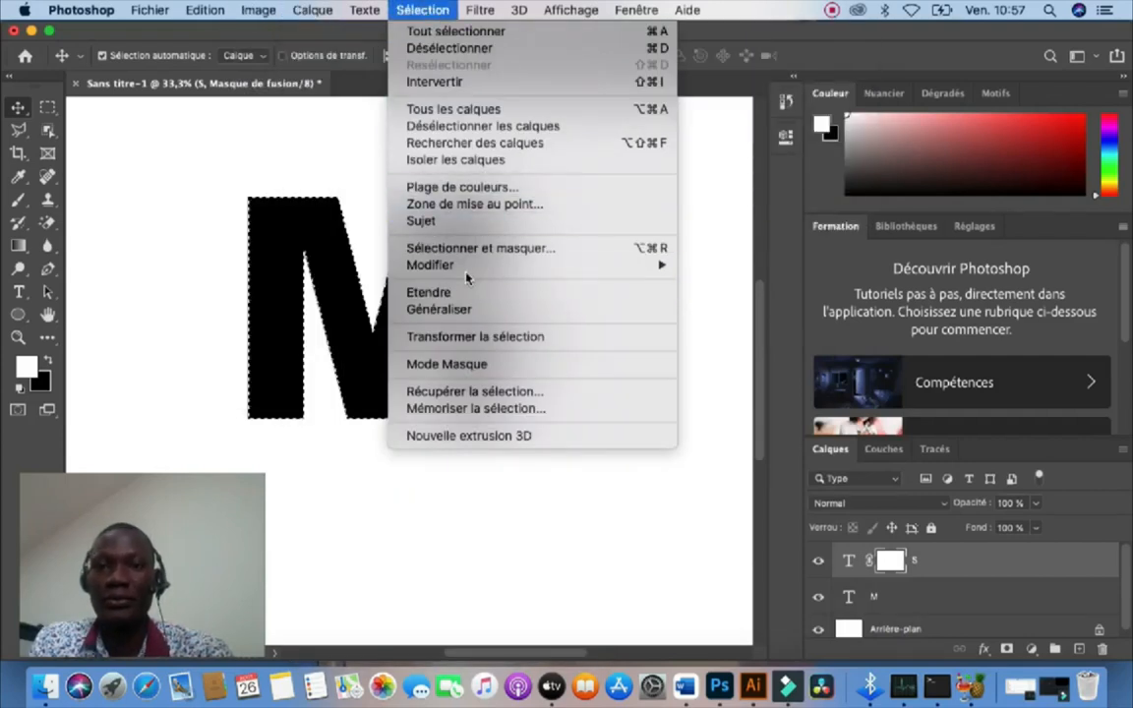
mouse_move(470, 275)
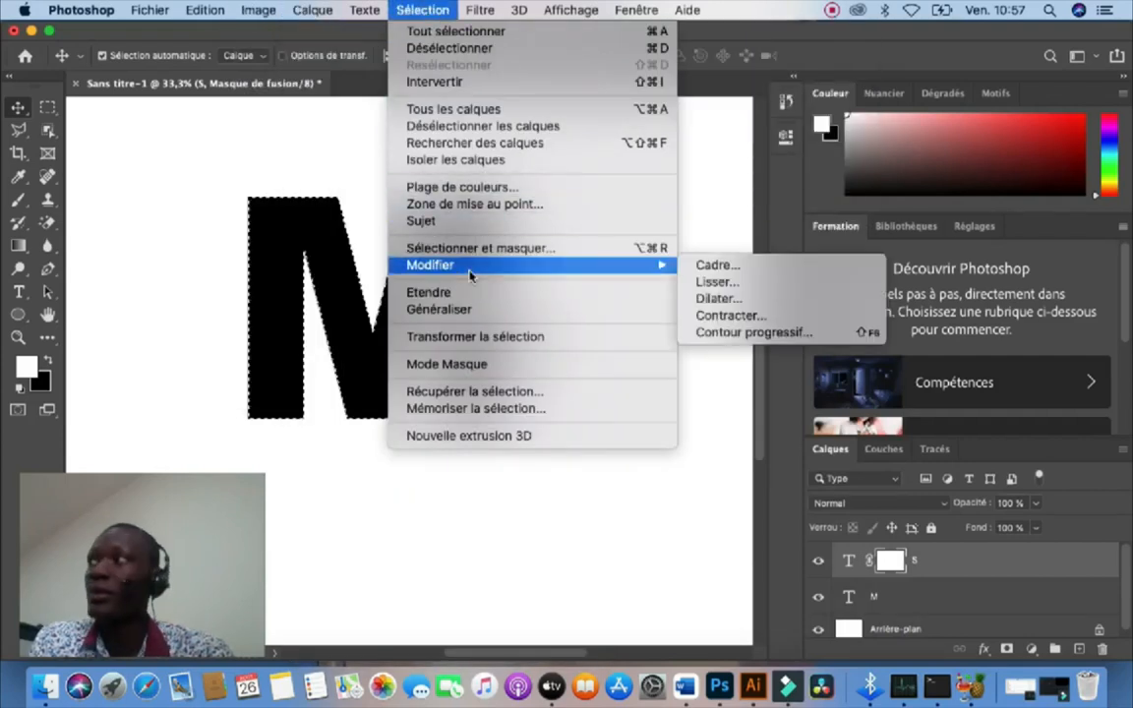
left_click(717, 299)
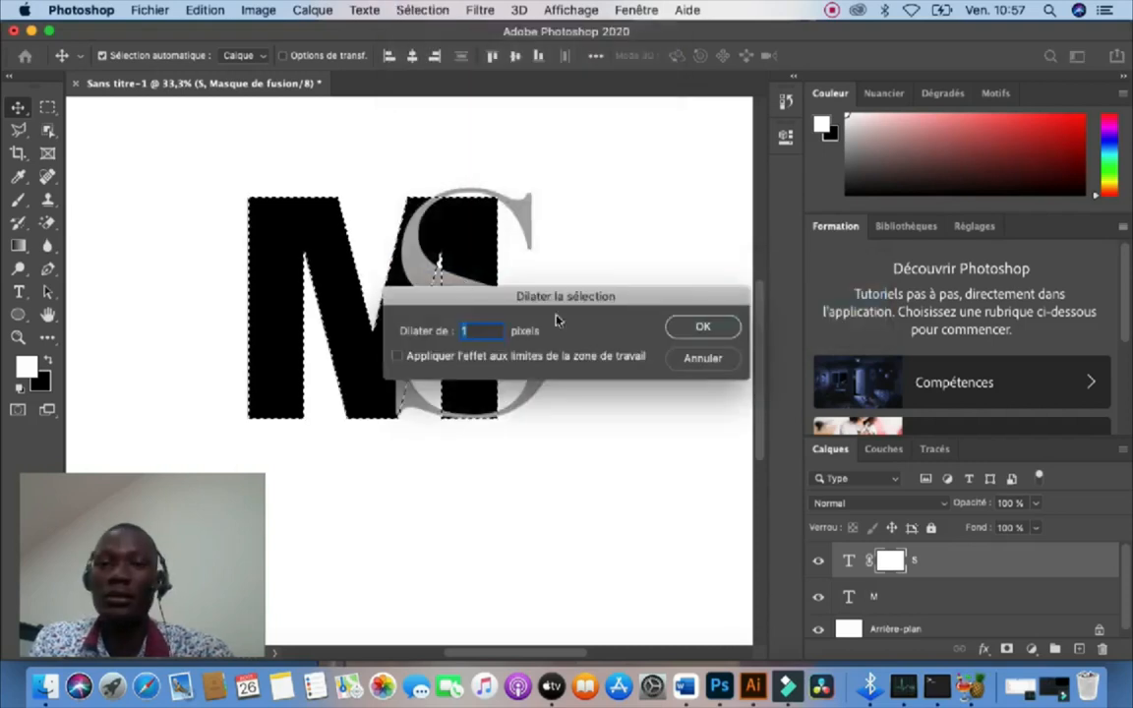
left_click(690, 330)
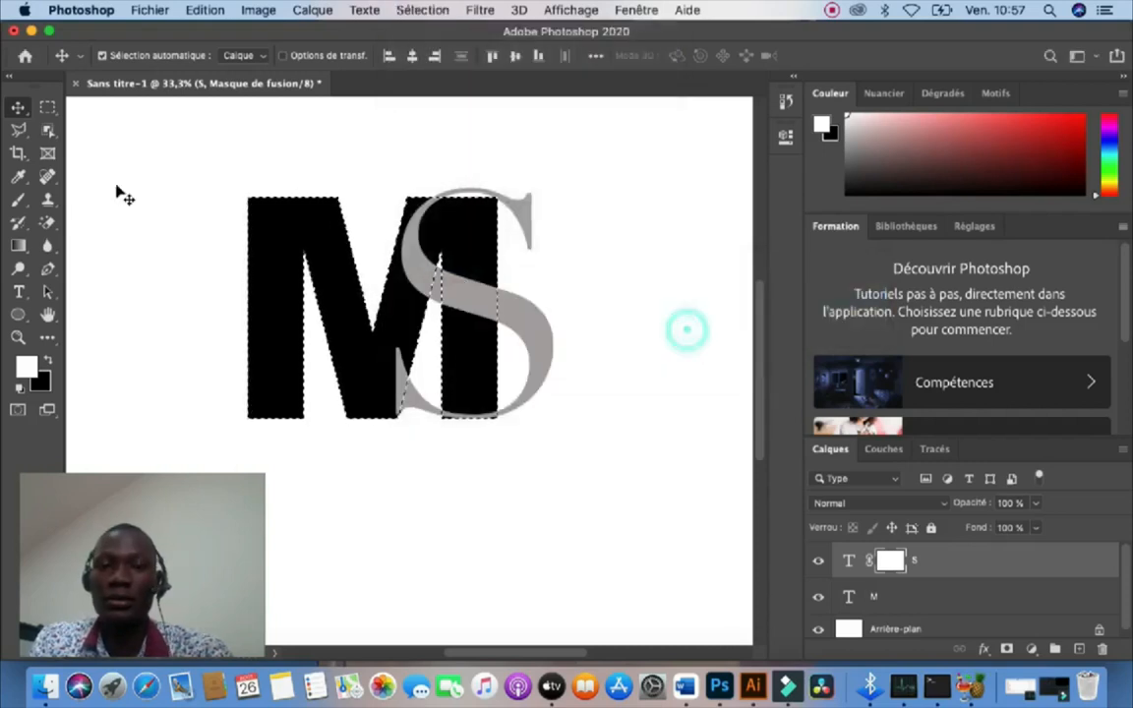
Step: Choose the Brush tool and set it to 94 px size with 100% hardness
left_click(26, 209)
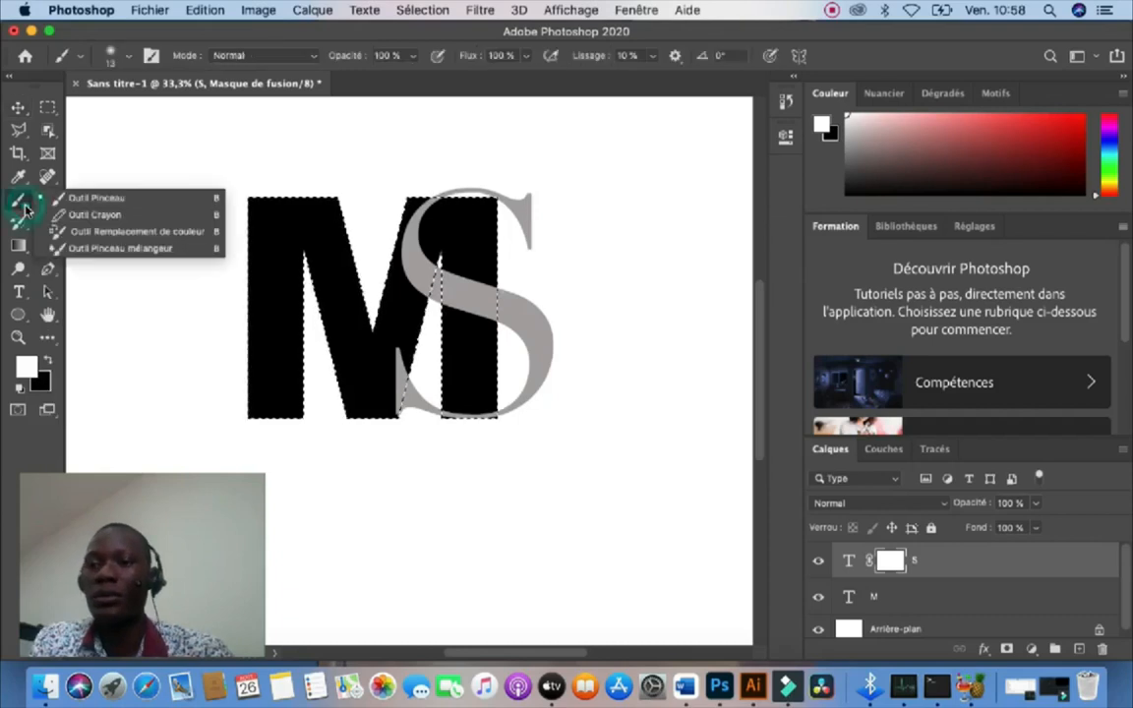
left_click(74, 199)
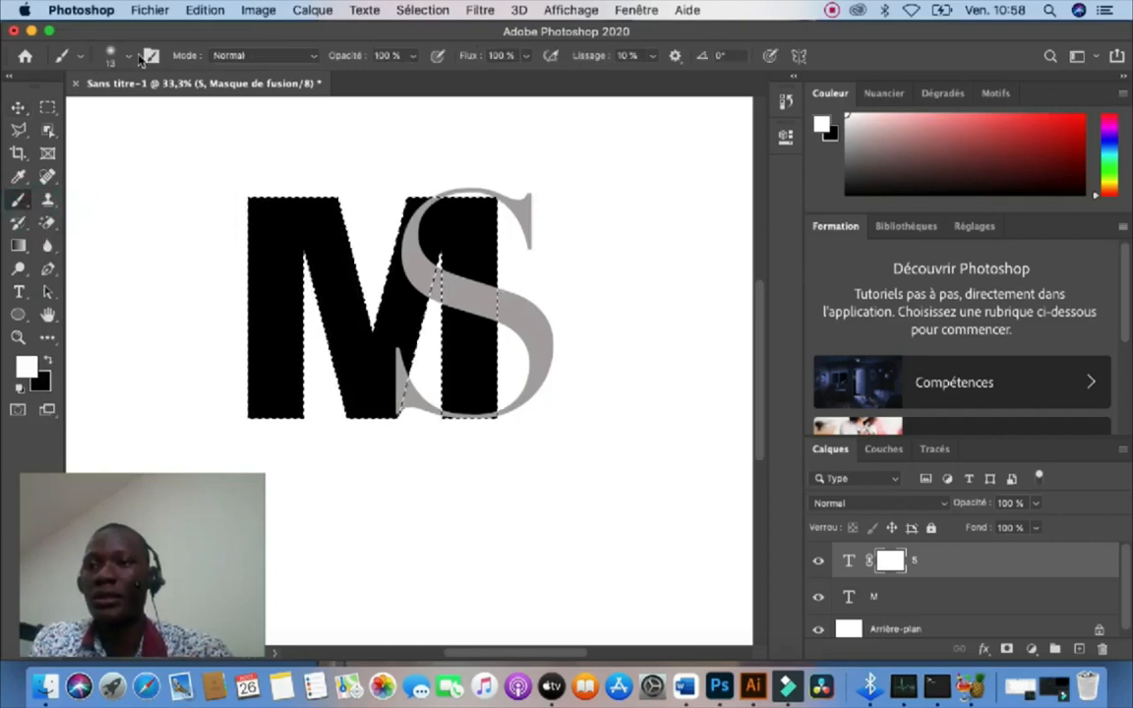
left_click(126, 56)
left_click_drag(108, 116, 160, 114)
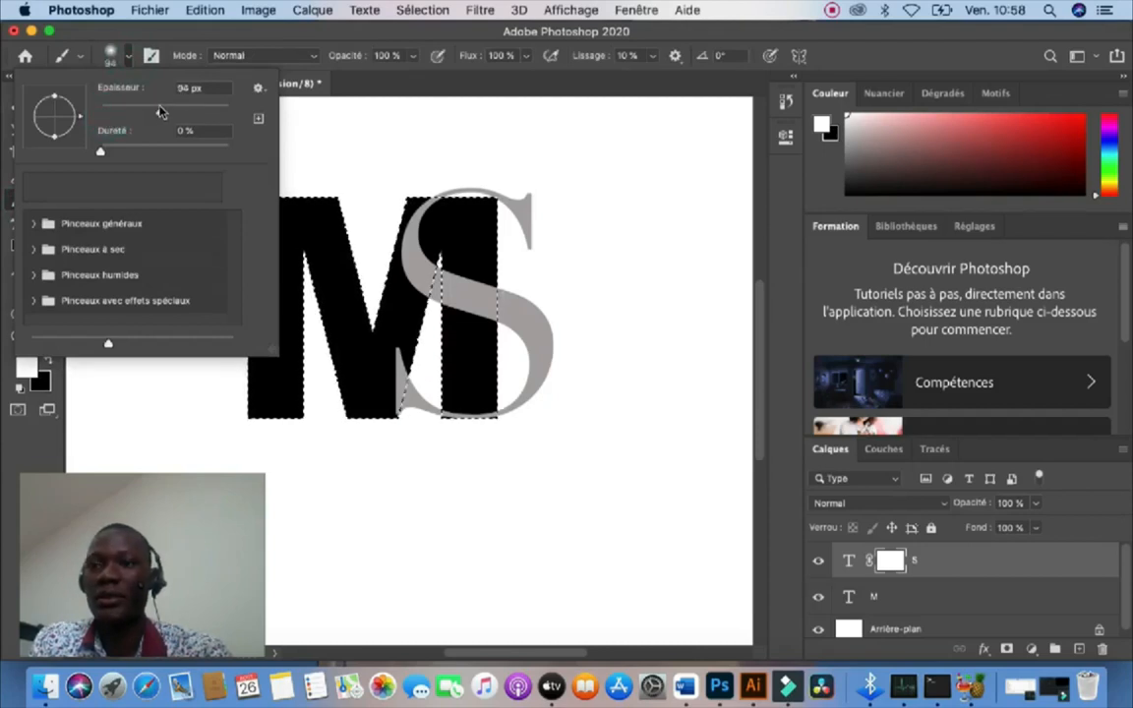
left_click_drag(102, 153, 232, 151)
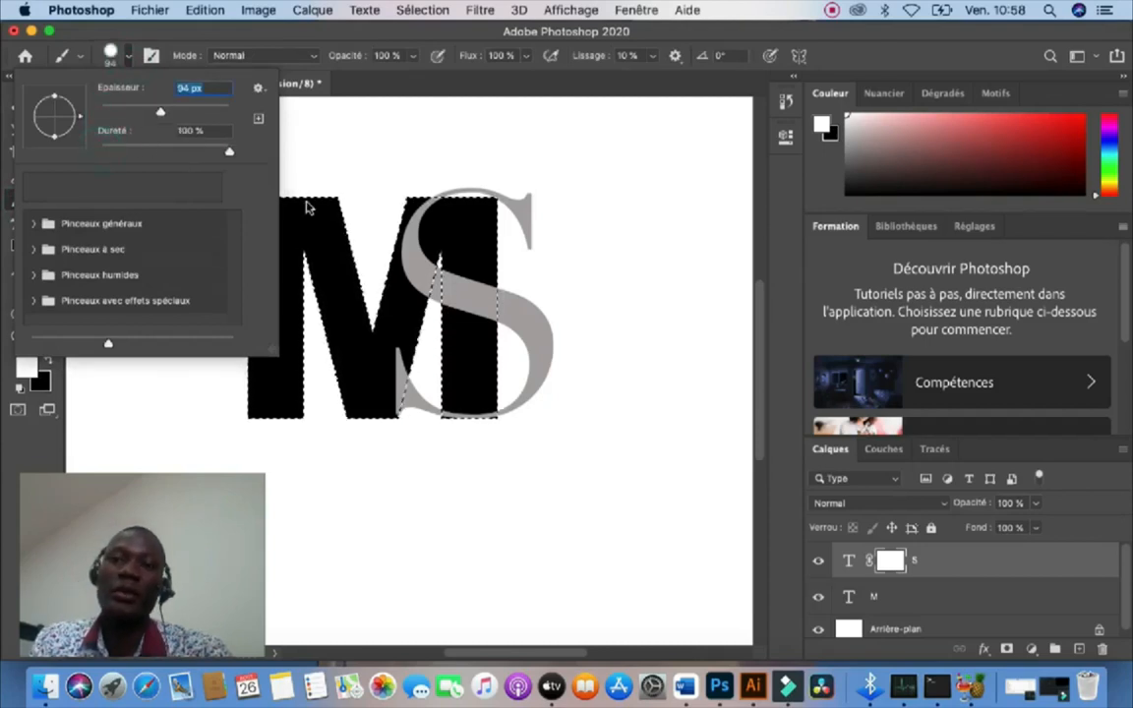
left_click(126, 61)
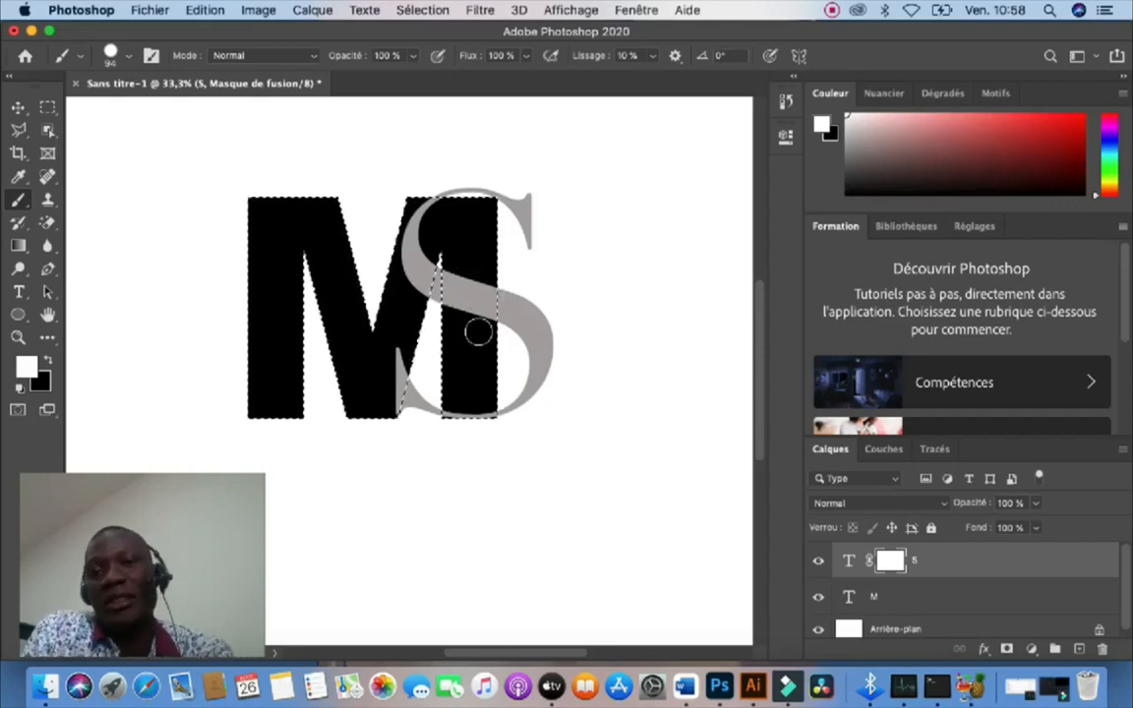
Step: Paint black on the S layer's mask to hide its diagonal stroke over the M's right stem, then deselect
left_click(903, 595)
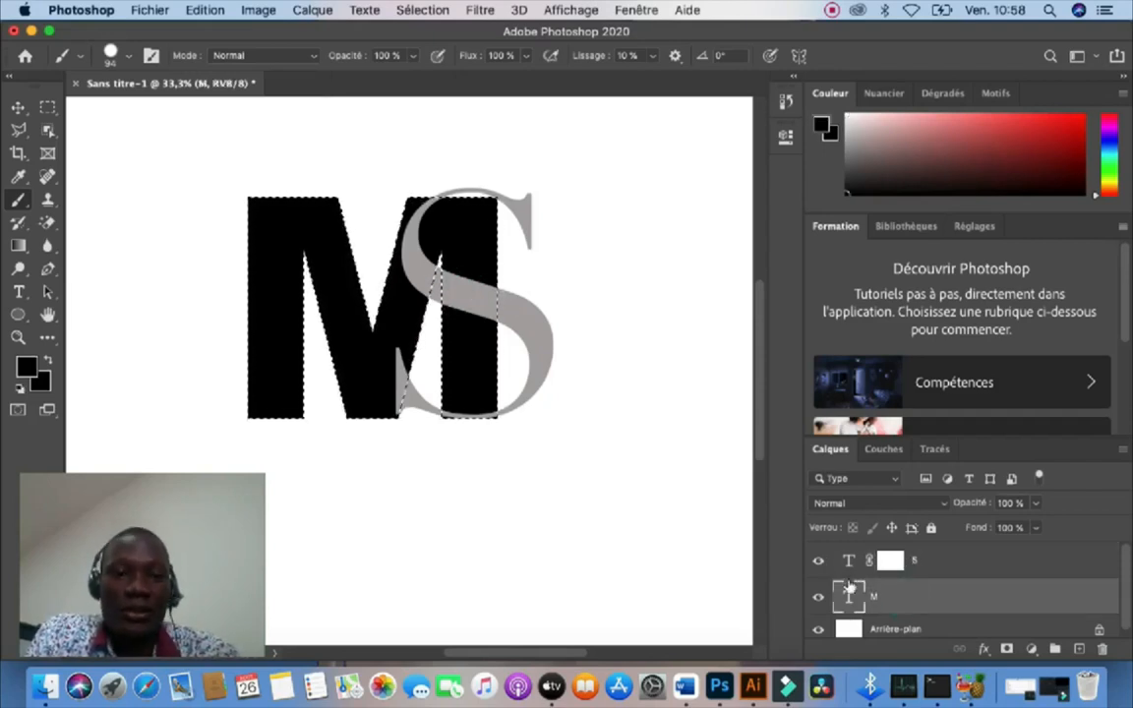
left_click(891, 561)
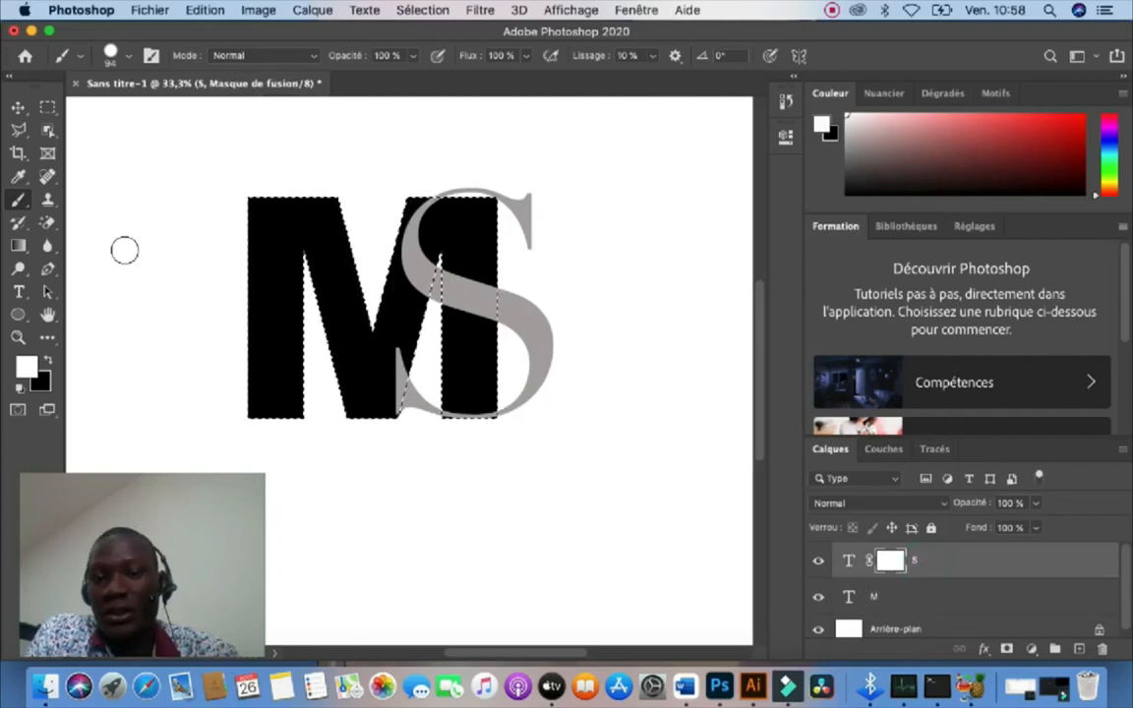
left_click(50, 366)
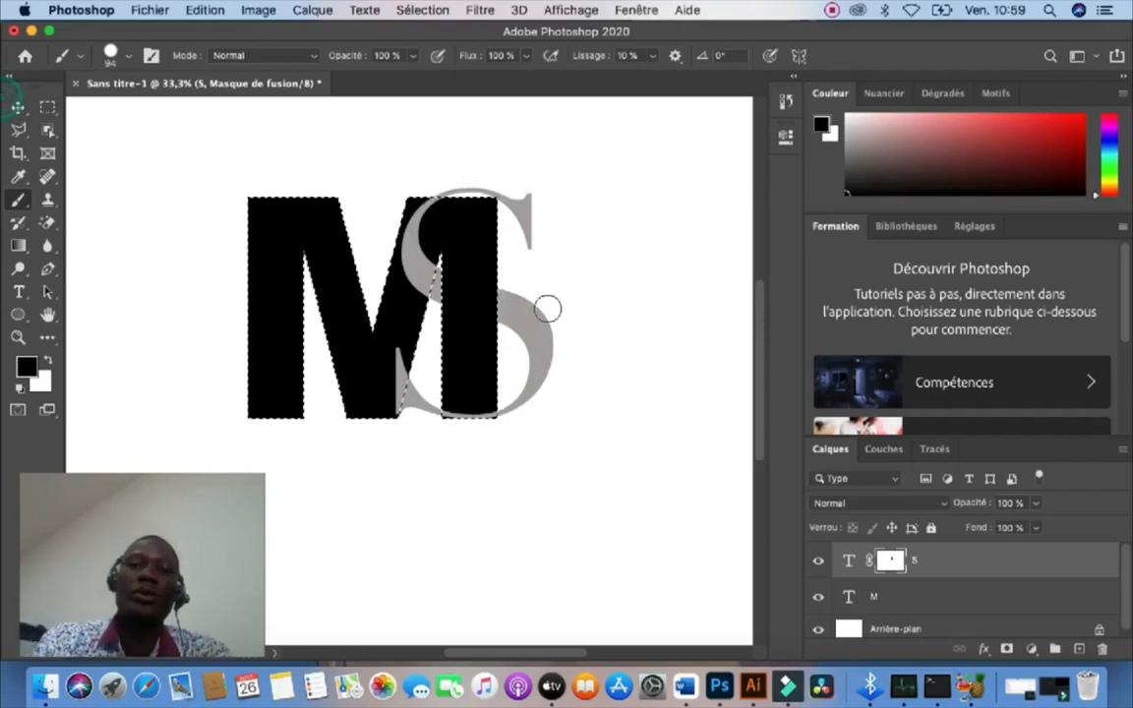
key("super+d")
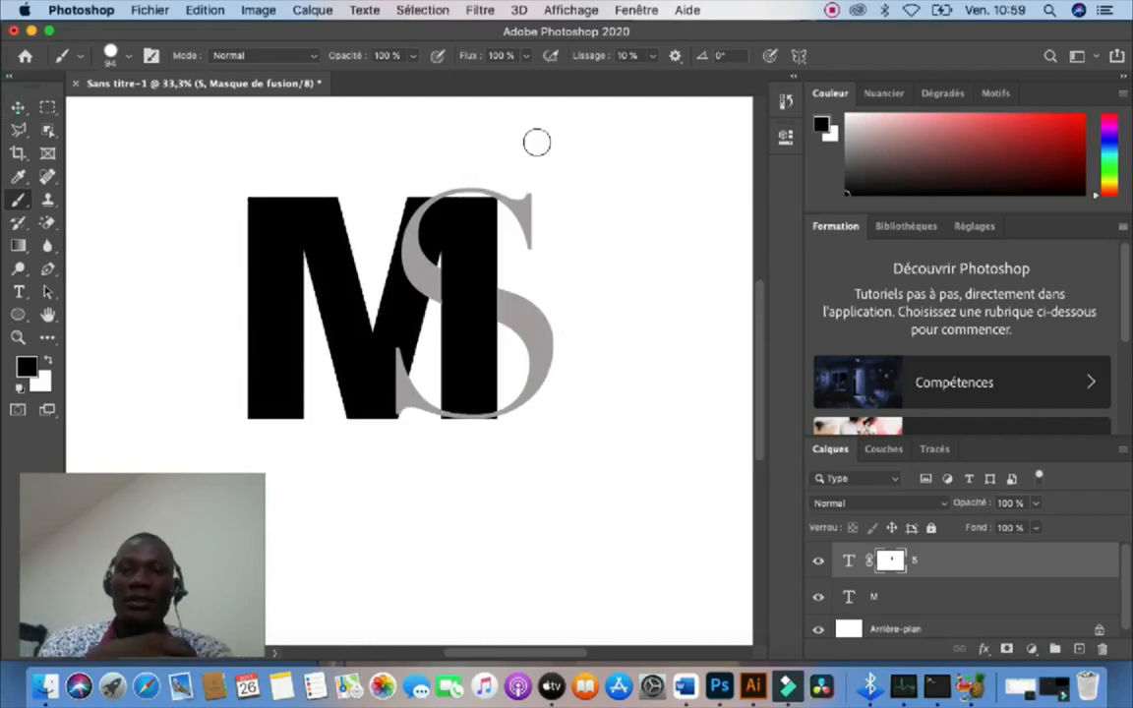
Step: Enable the Biseautage & estampage effect in the M layer's style options
left_click(18, 107)
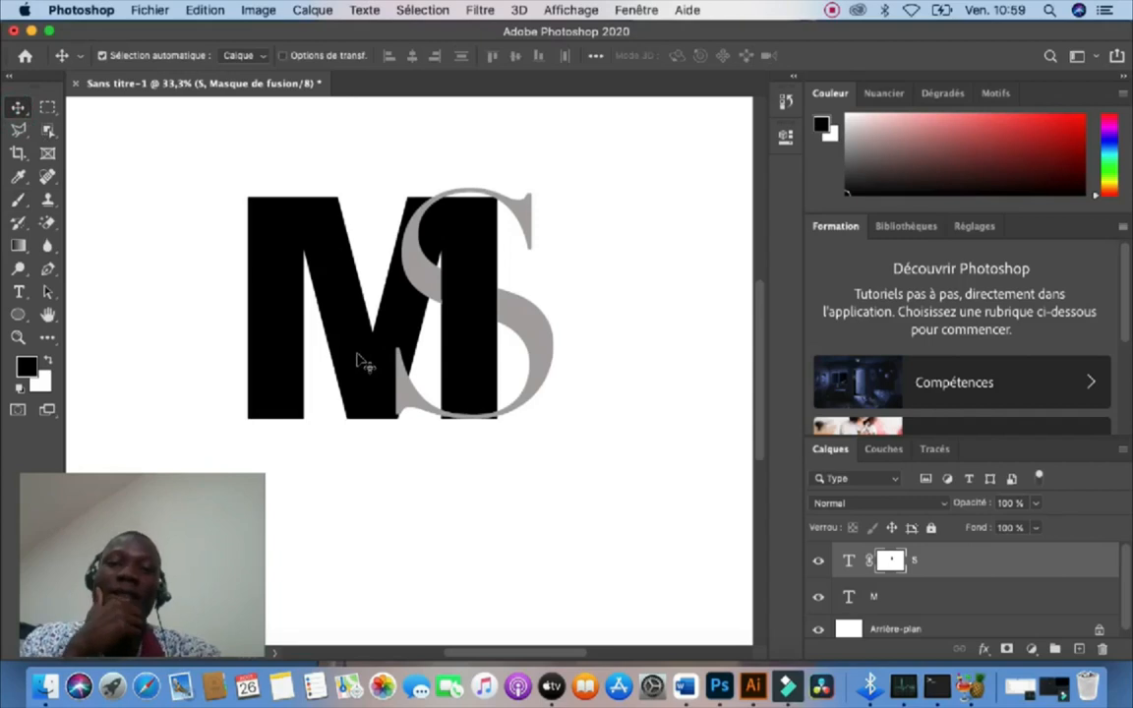
left_click(349, 328)
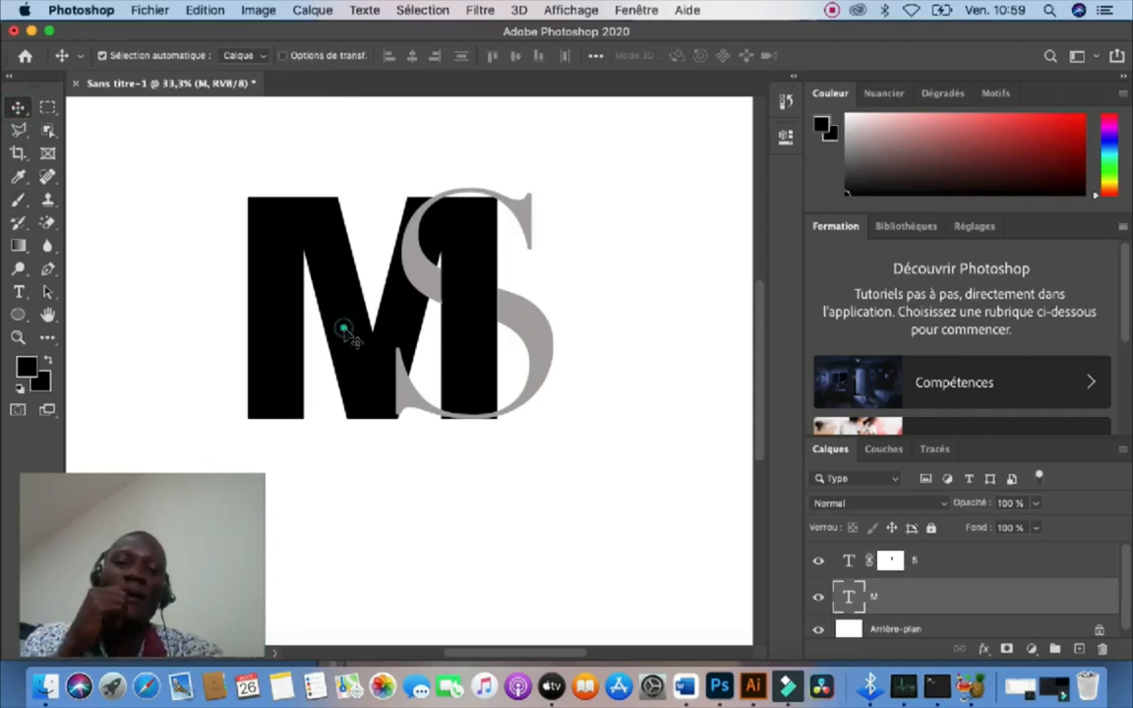
double_click(1097, 602)
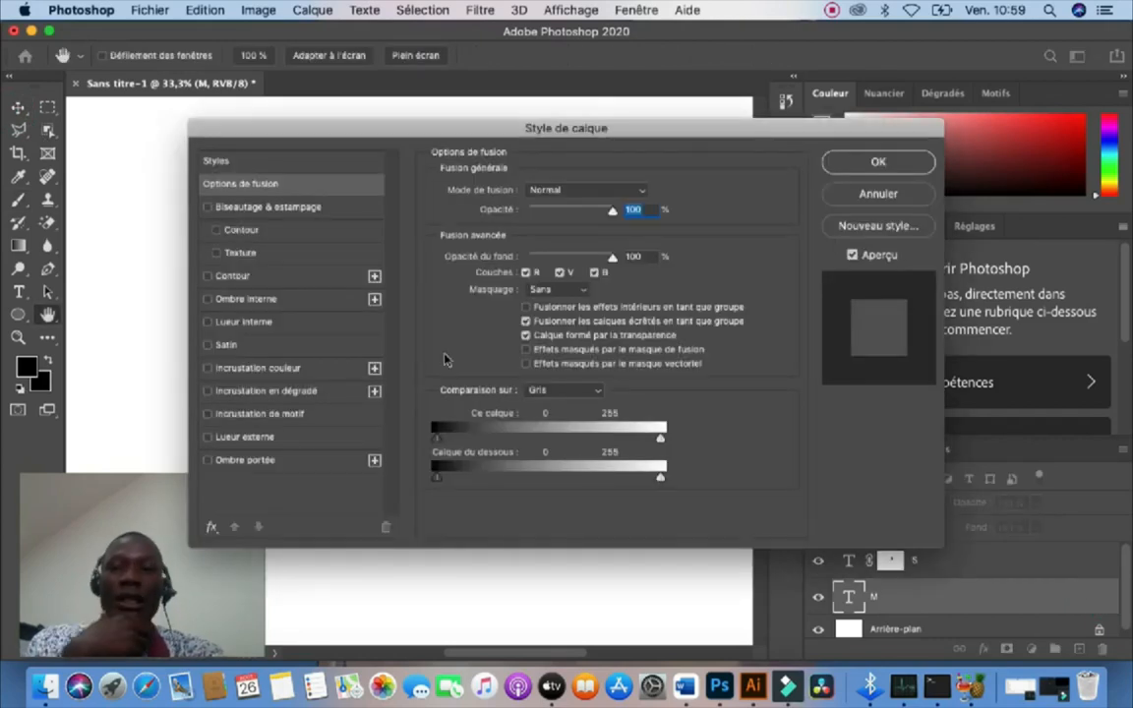
left_click_drag(310, 136, 481, 142)
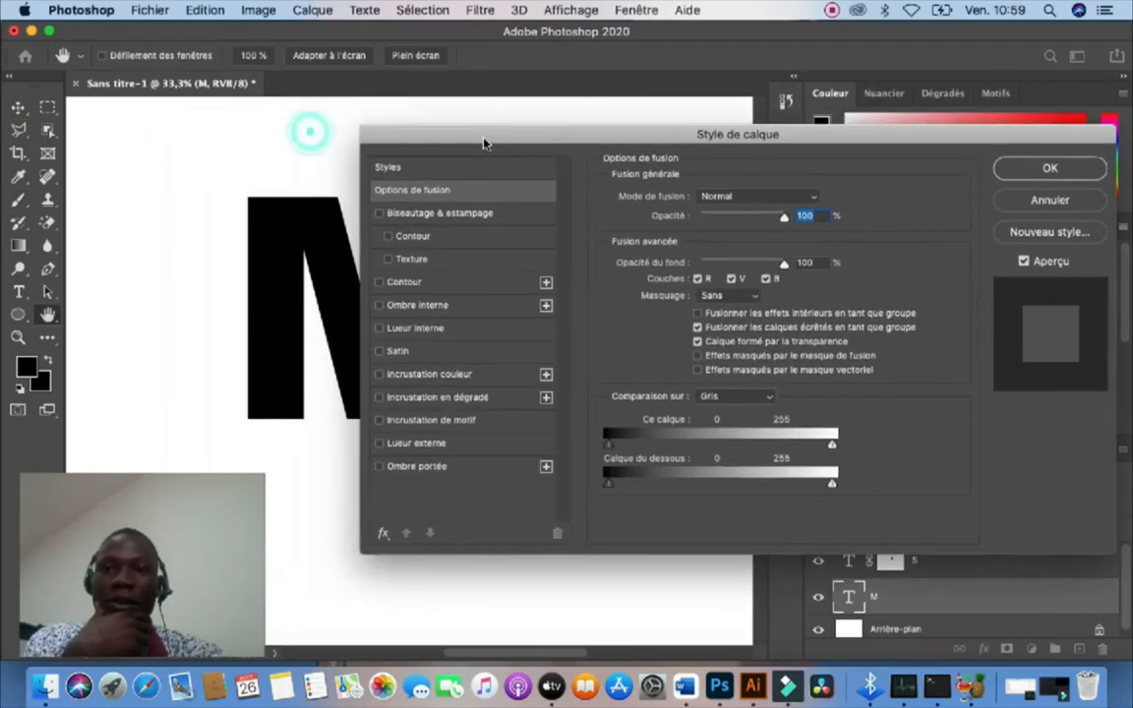
left_click(378, 213)
left_click(536, 220)
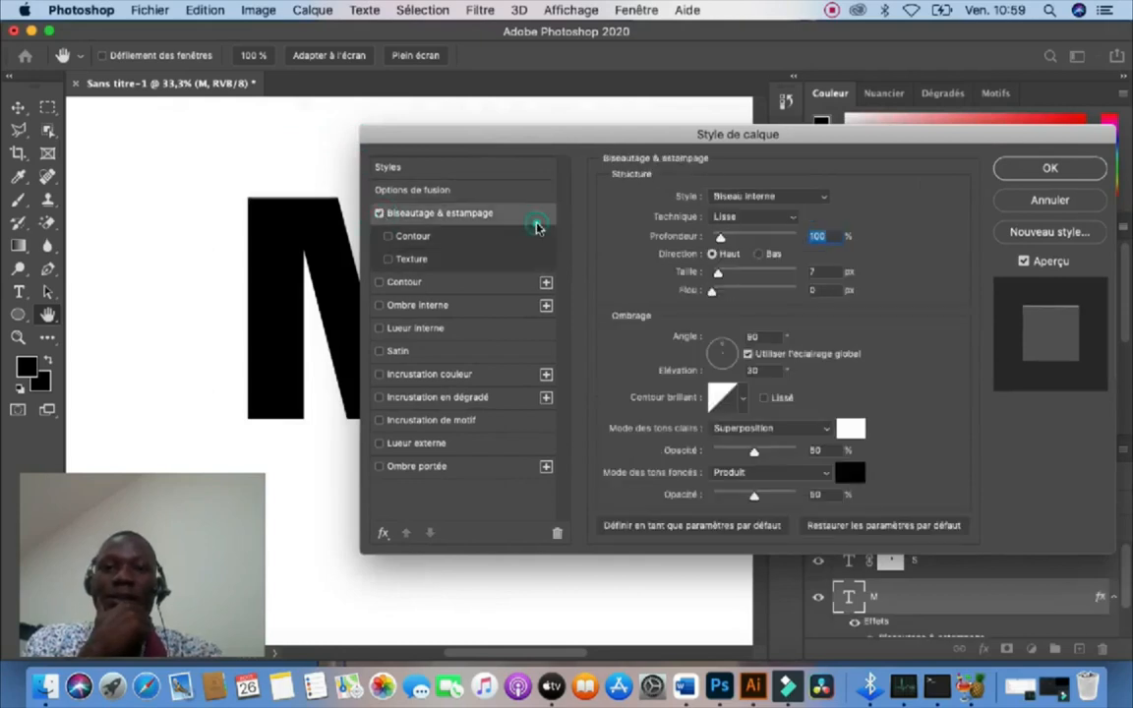
Step: Configure the M's bevel as Biseau interne with Ciselage marqué technique, 1000% depth and 250 px size
left_click(825, 202)
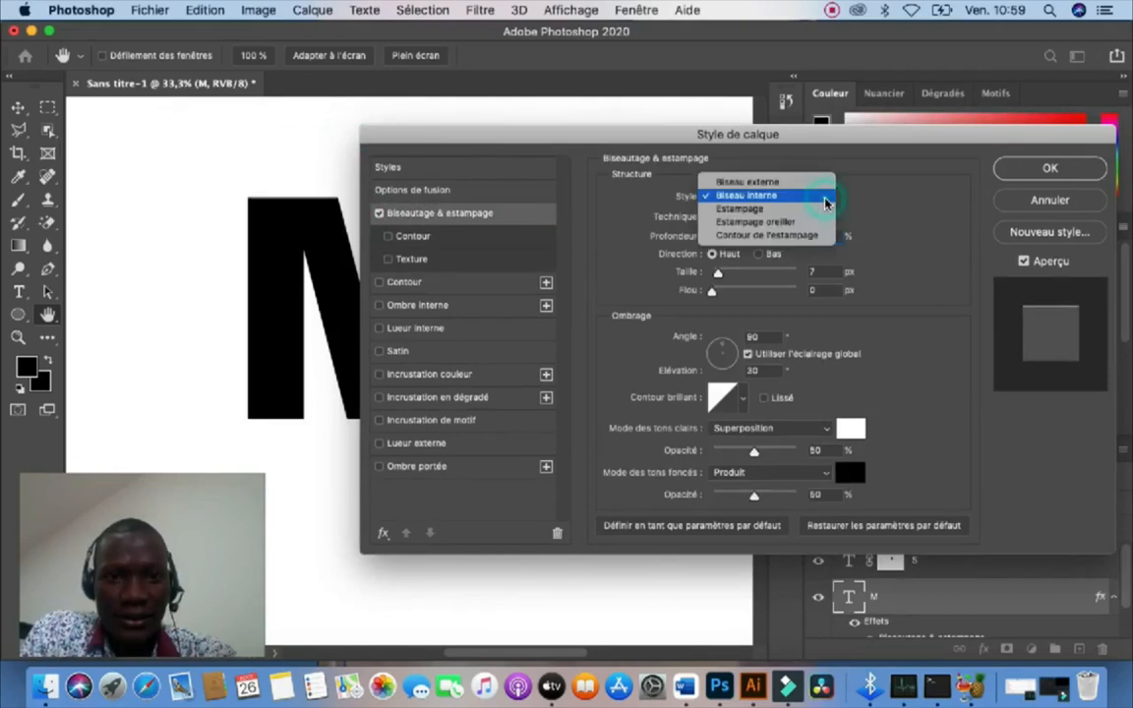
left_click(770, 197)
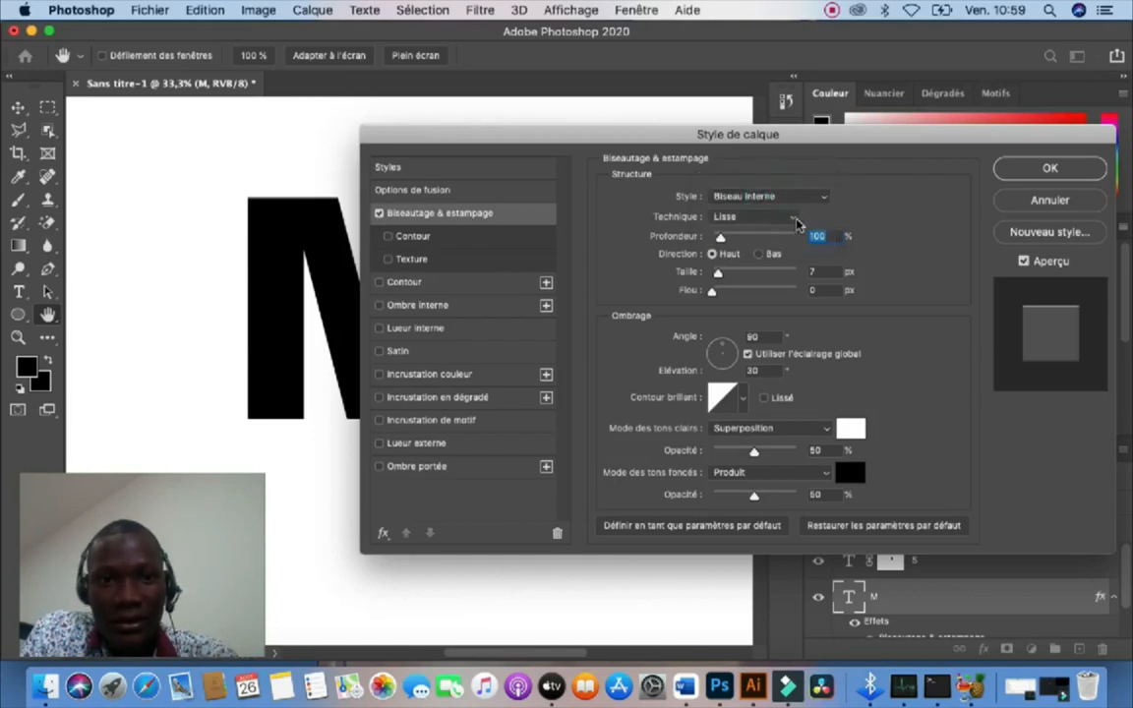
left_click(796, 218)
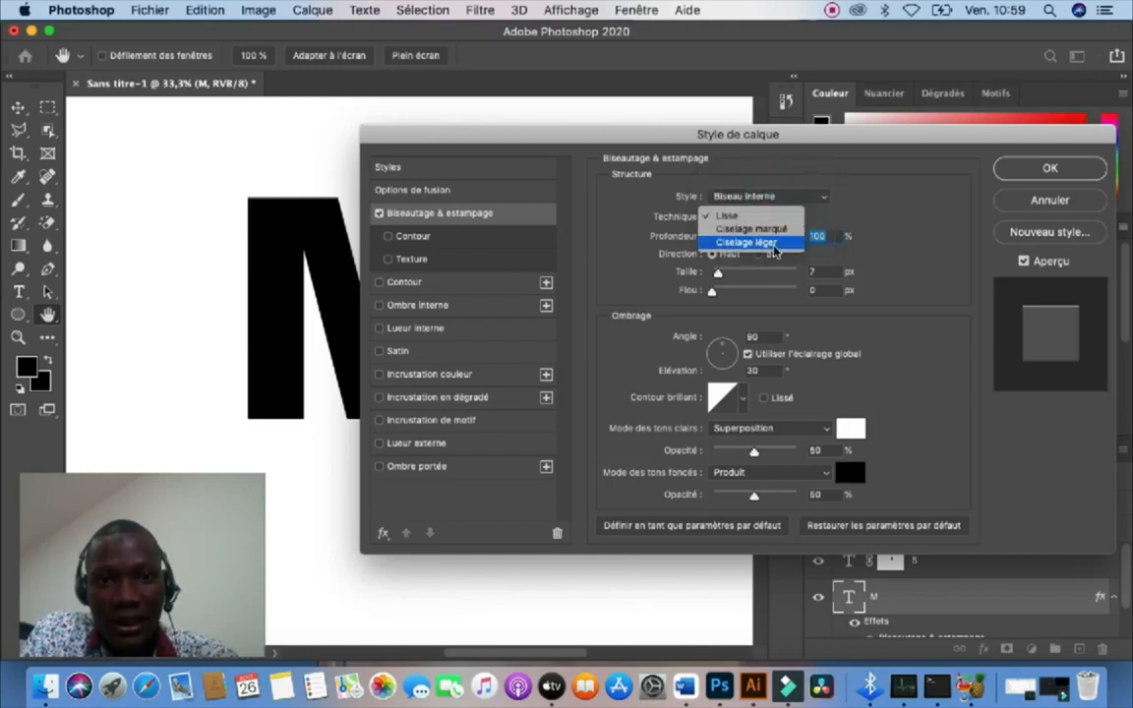
left_click(753, 228)
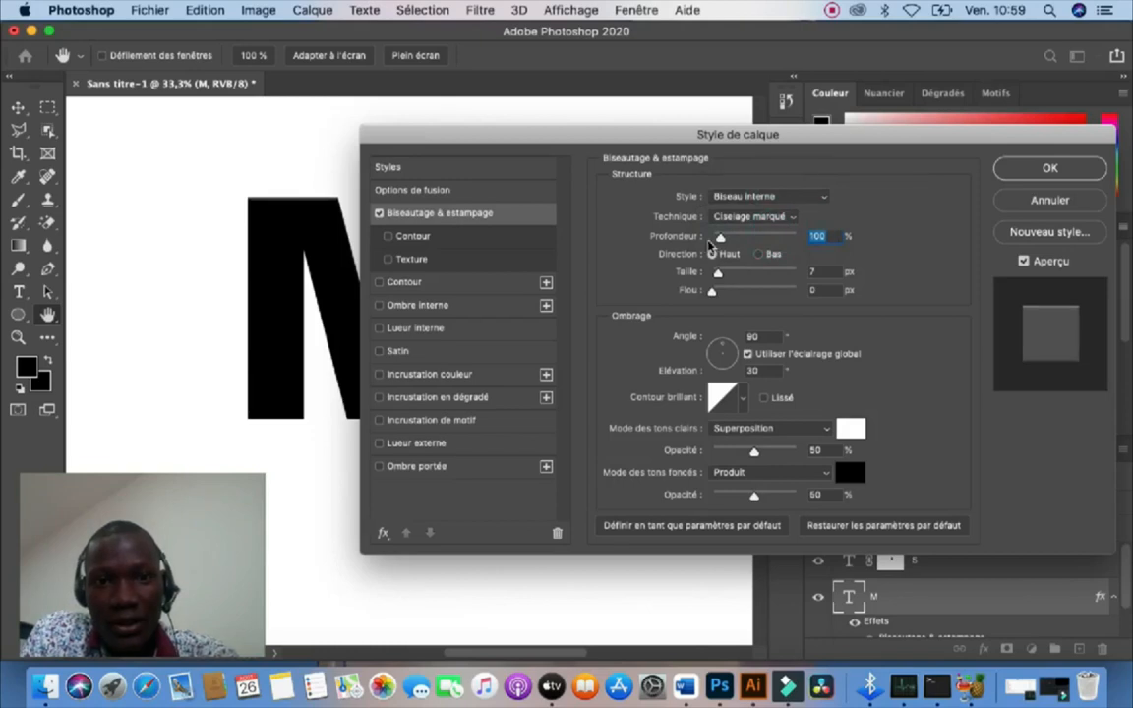
left_click_drag(721, 239, 822, 256)
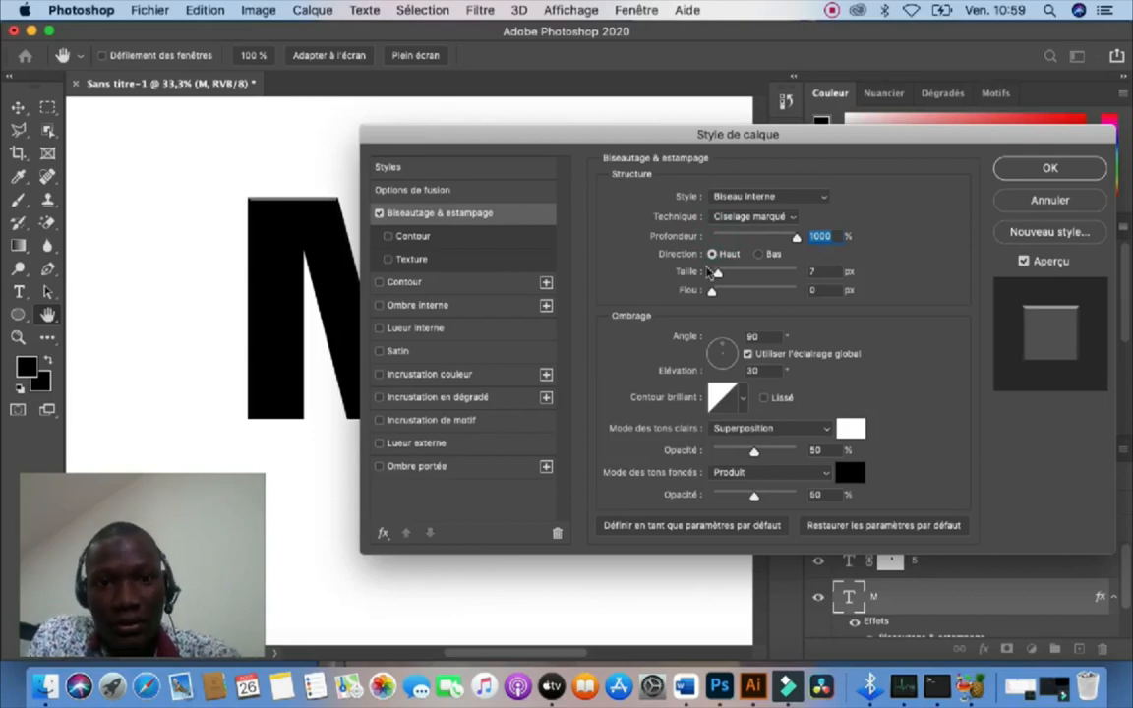
left_click_drag(719, 279, 799, 282)
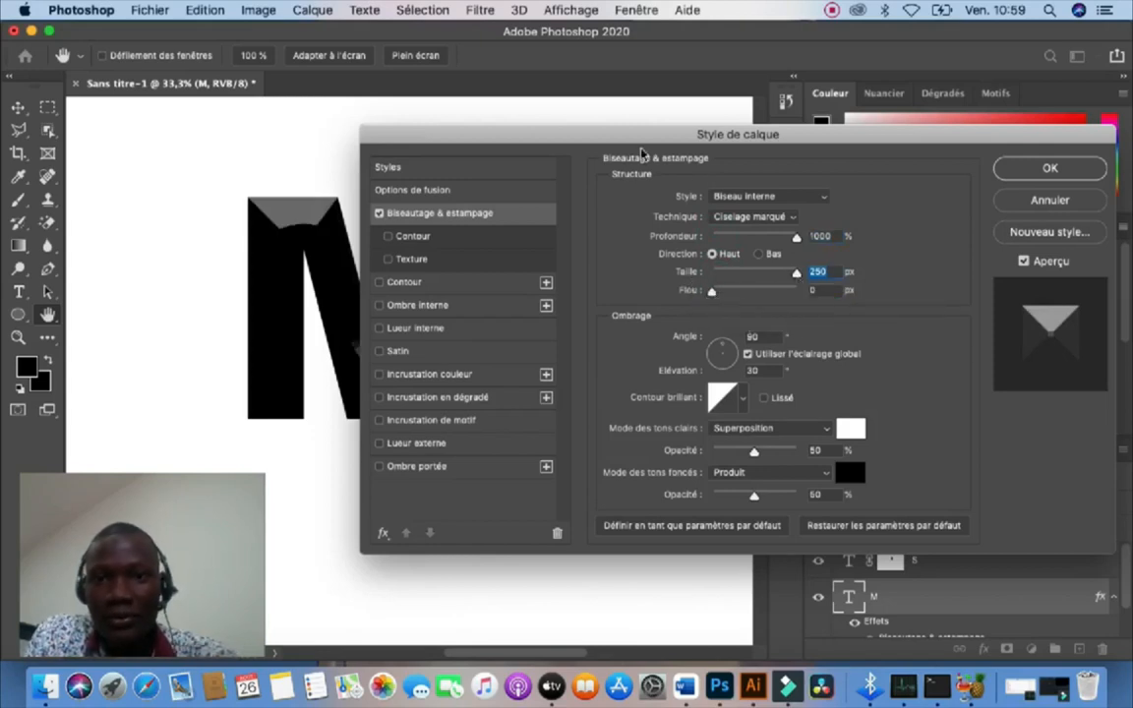
Step: Try out the gloss contour presets on the M's bevel and settle on the half-round convex curve
left_click_drag(641, 143, 753, 126)
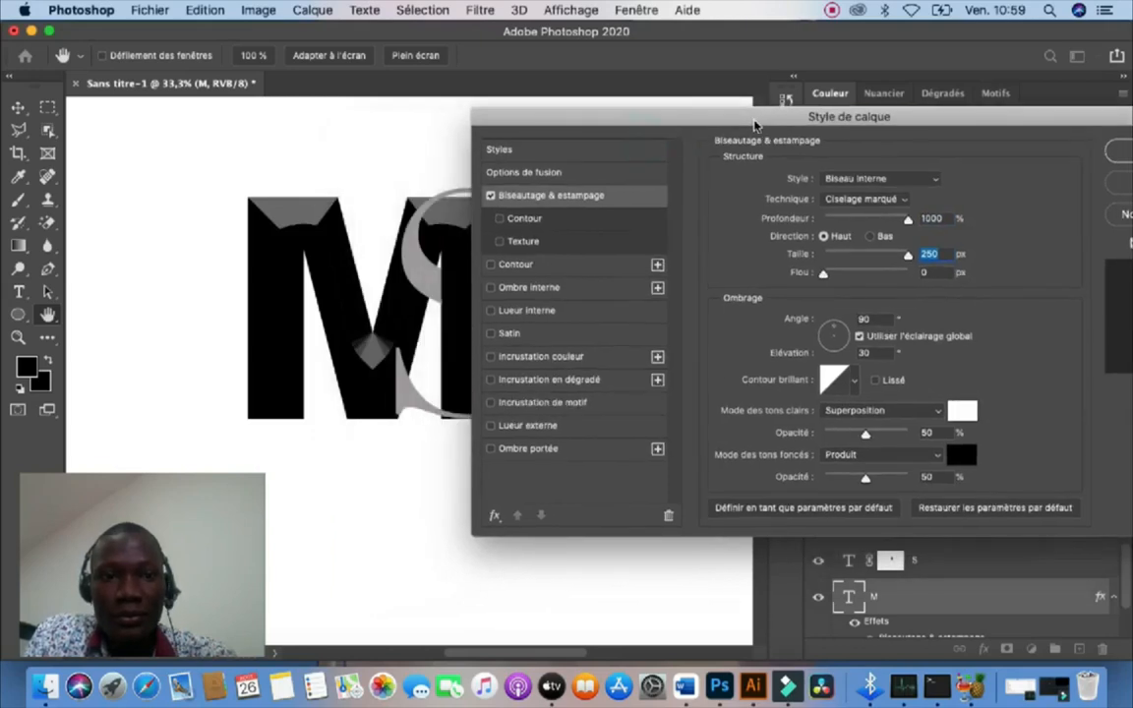
left_click(856, 383)
left_click(775, 420)
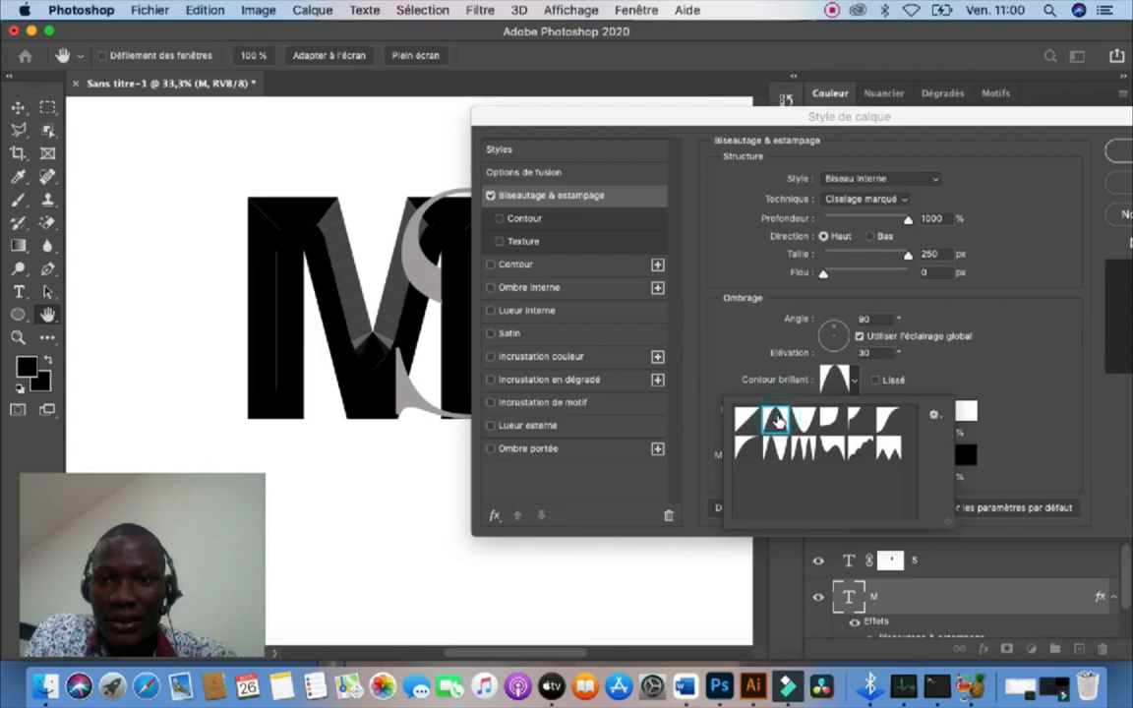
left_click(812, 423)
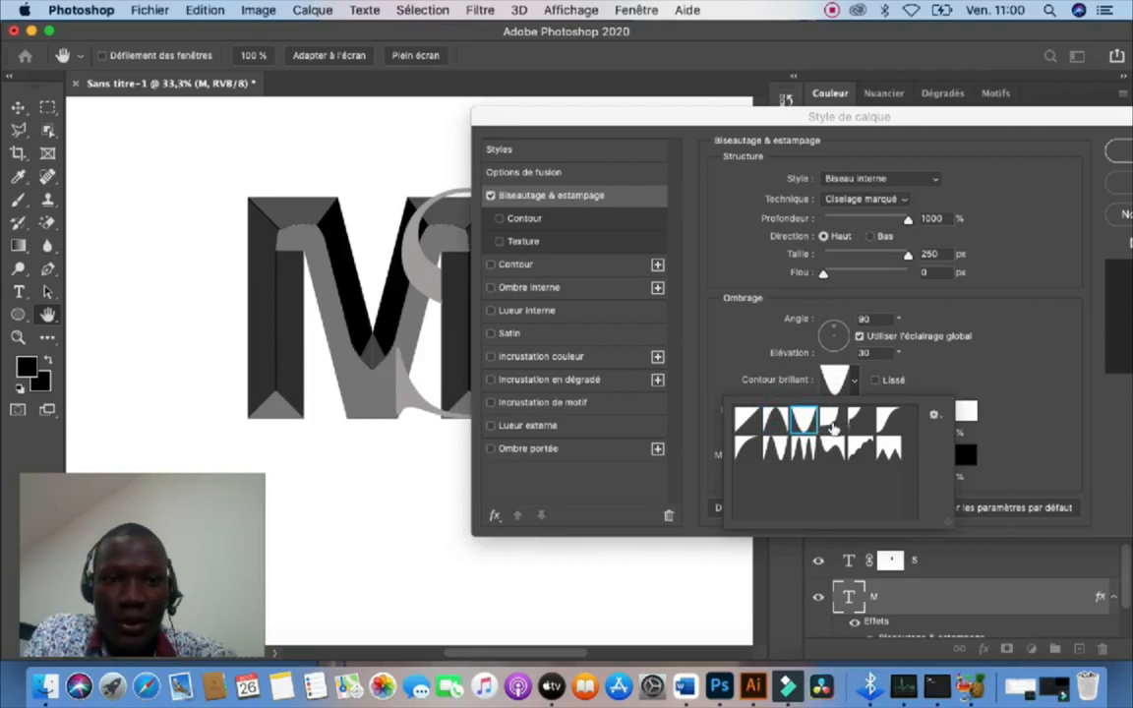
left_click(832, 421)
left_click(748, 447)
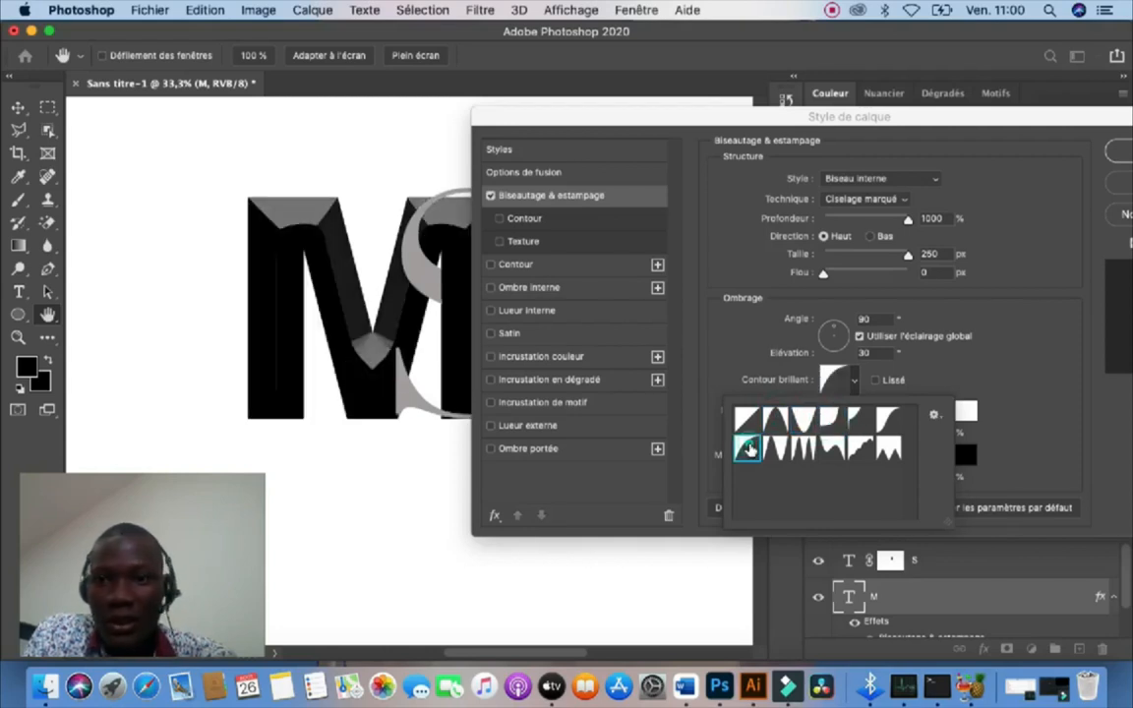
left_click(860, 420)
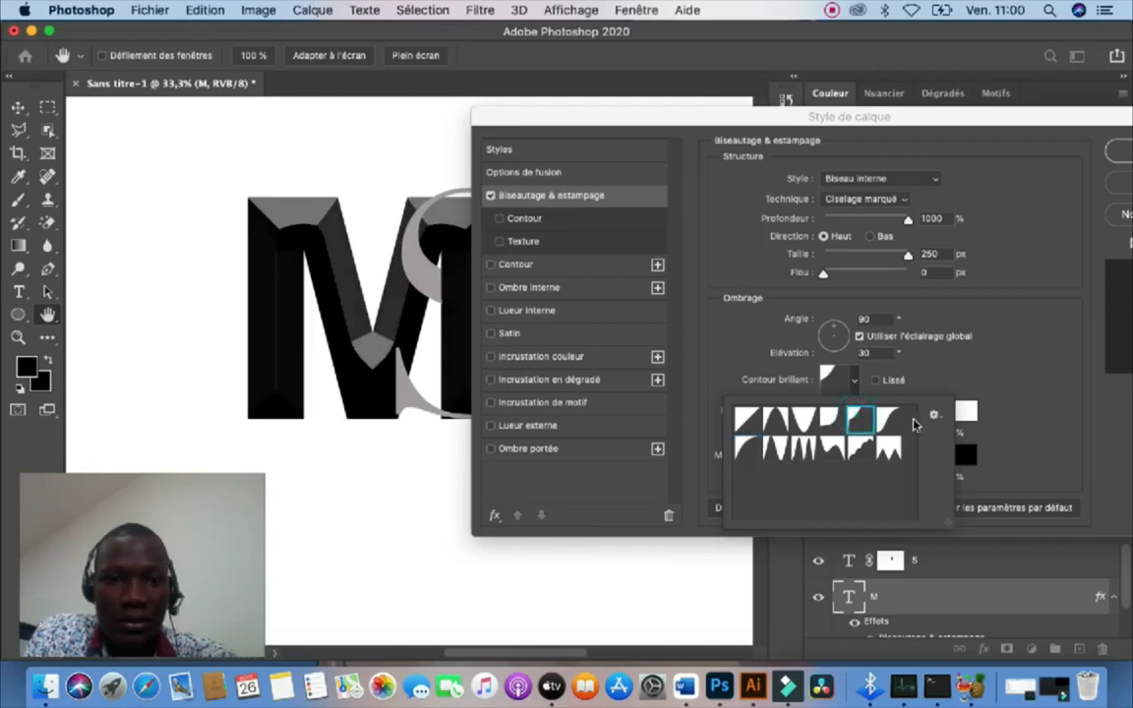
left_click(888, 421)
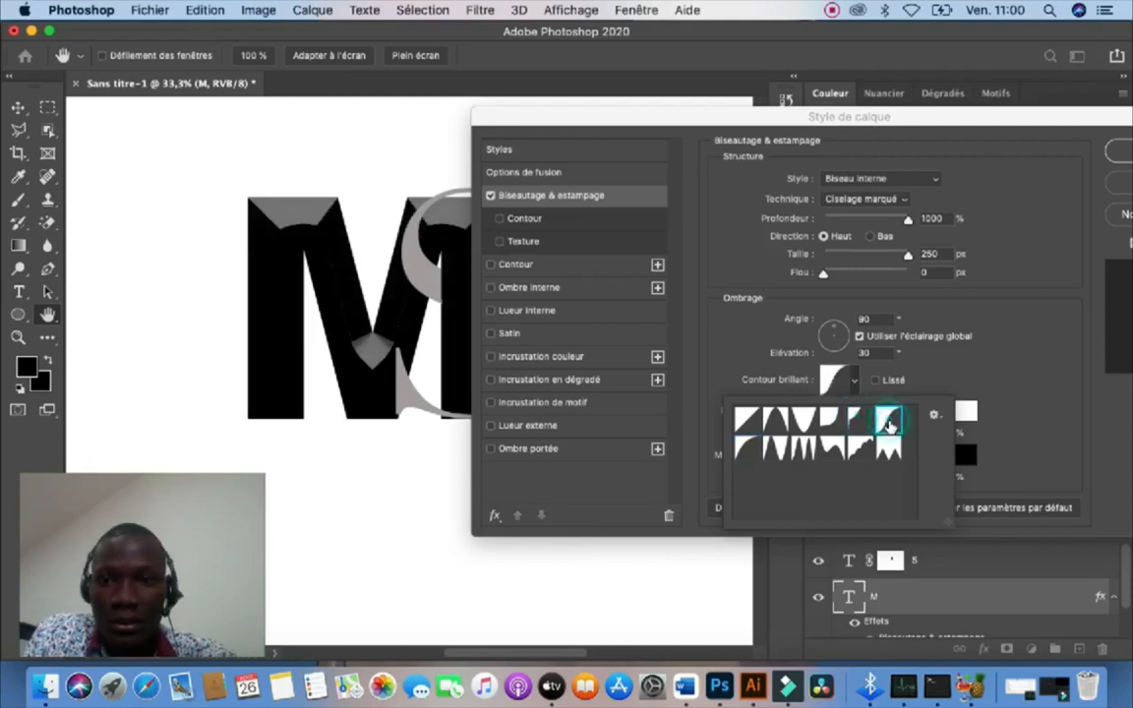
left_click(832, 447)
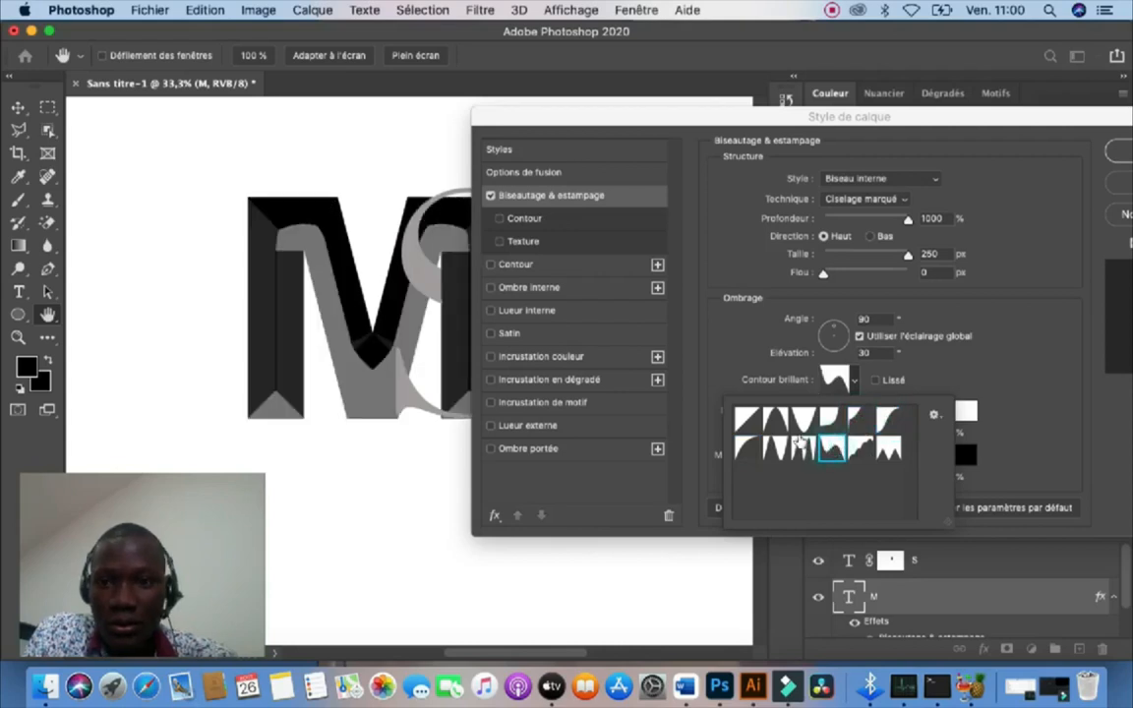
left_click(745, 446)
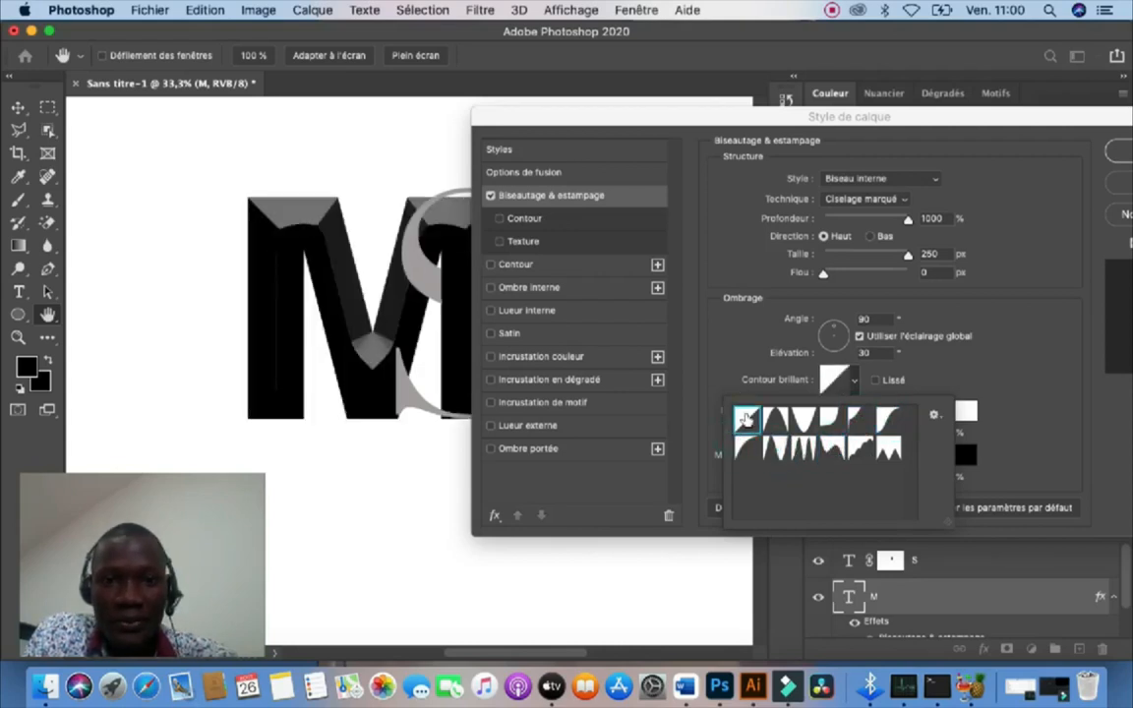
left_click(746, 420)
left_click(777, 421)
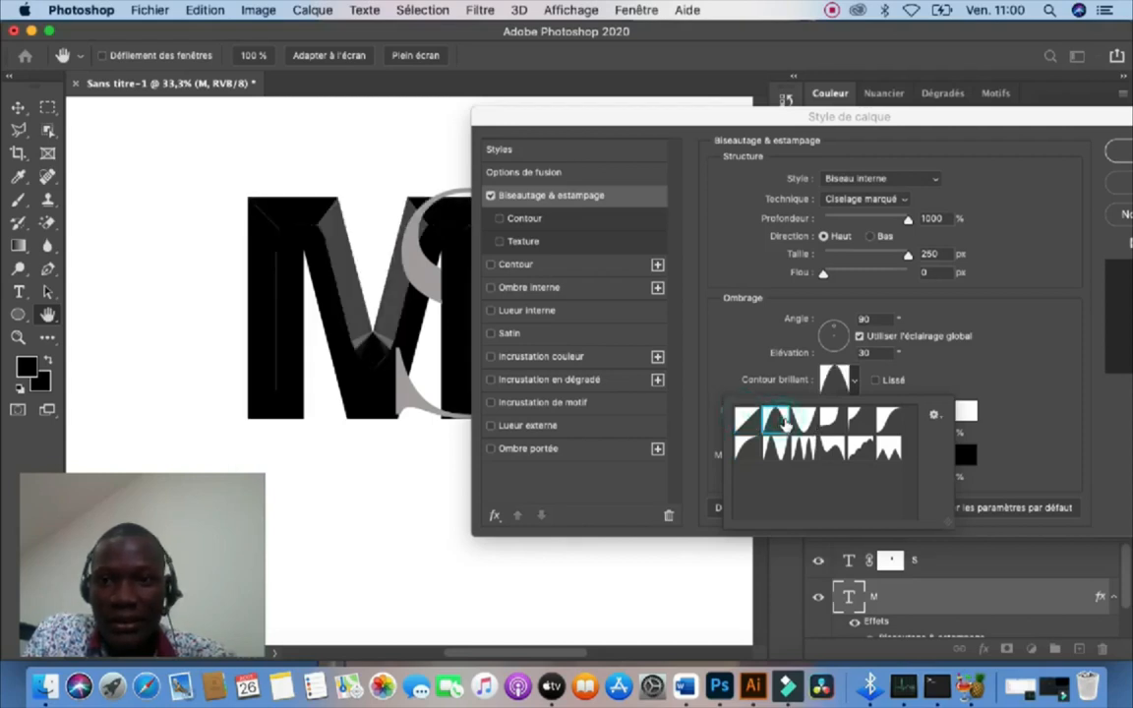
left_click(804, 421)
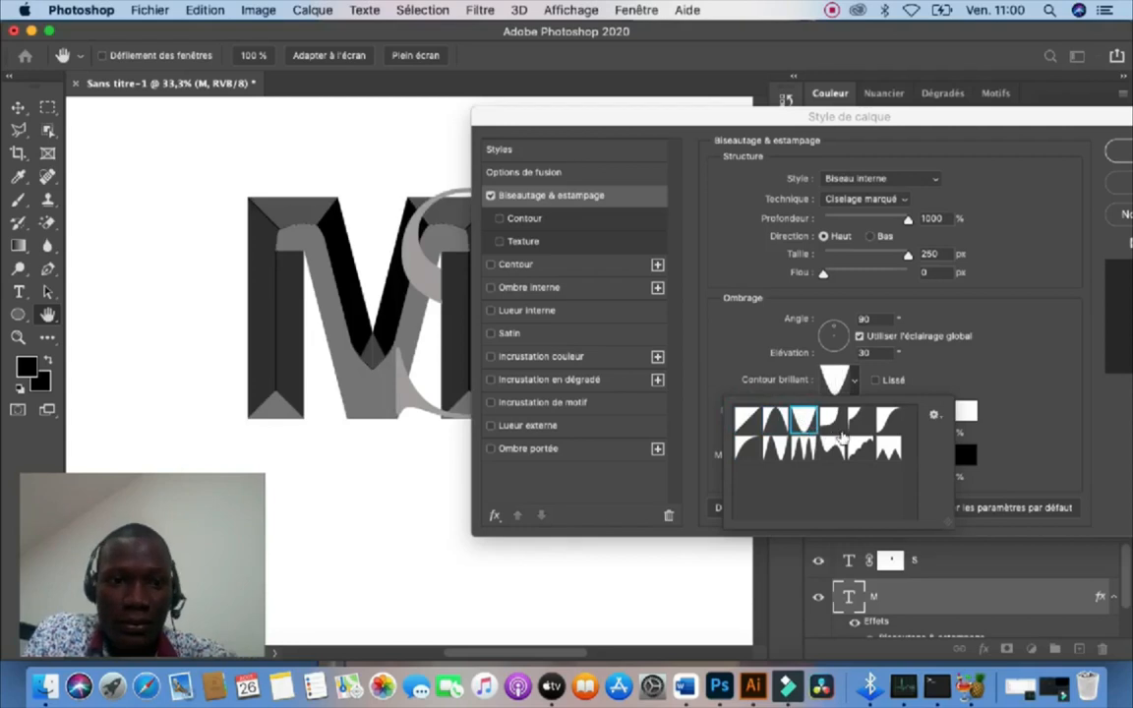
left_click(829, 420)
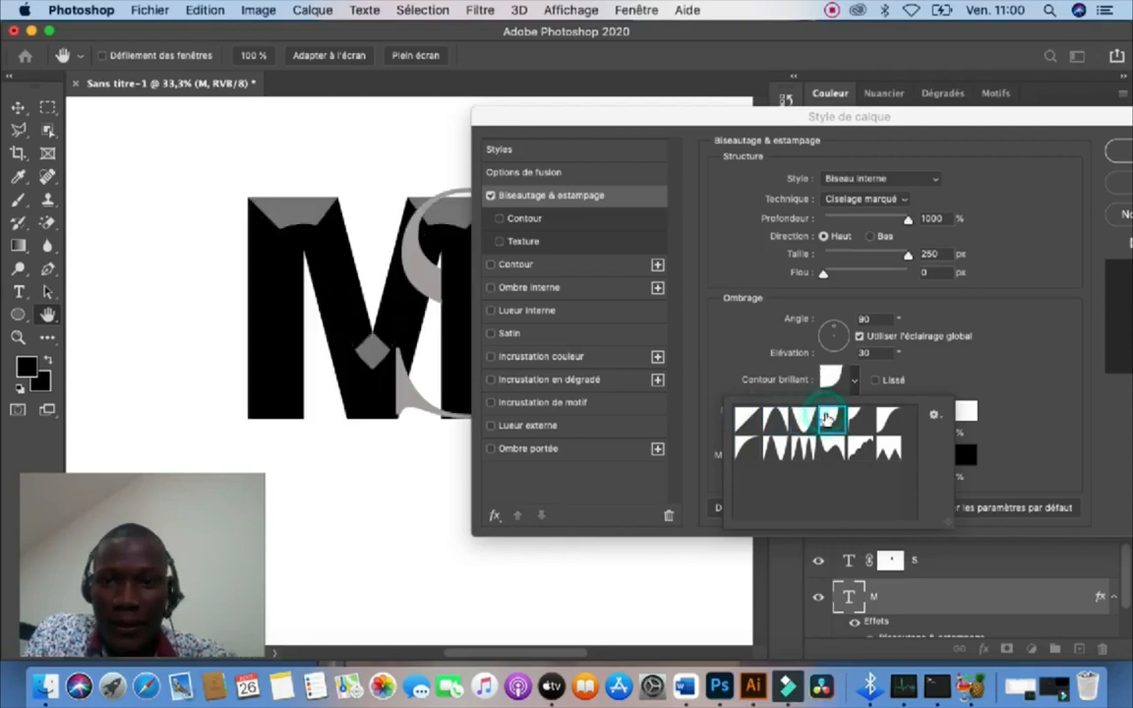
left_click(746, 420)
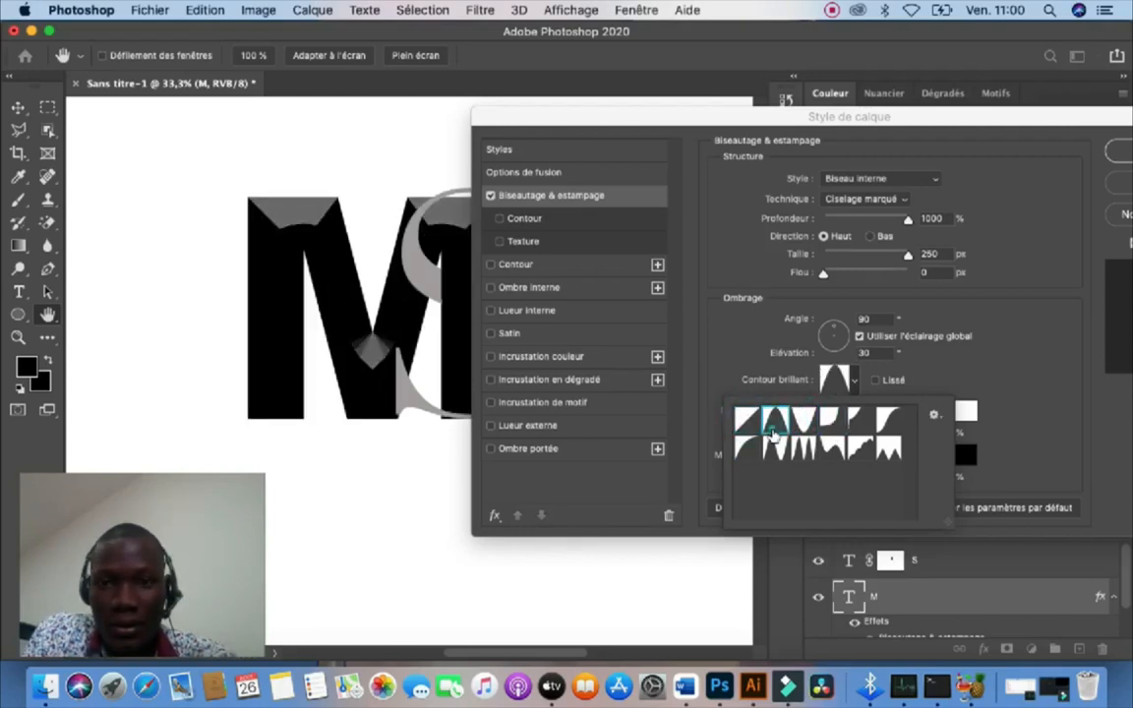
left_click(744, 454)
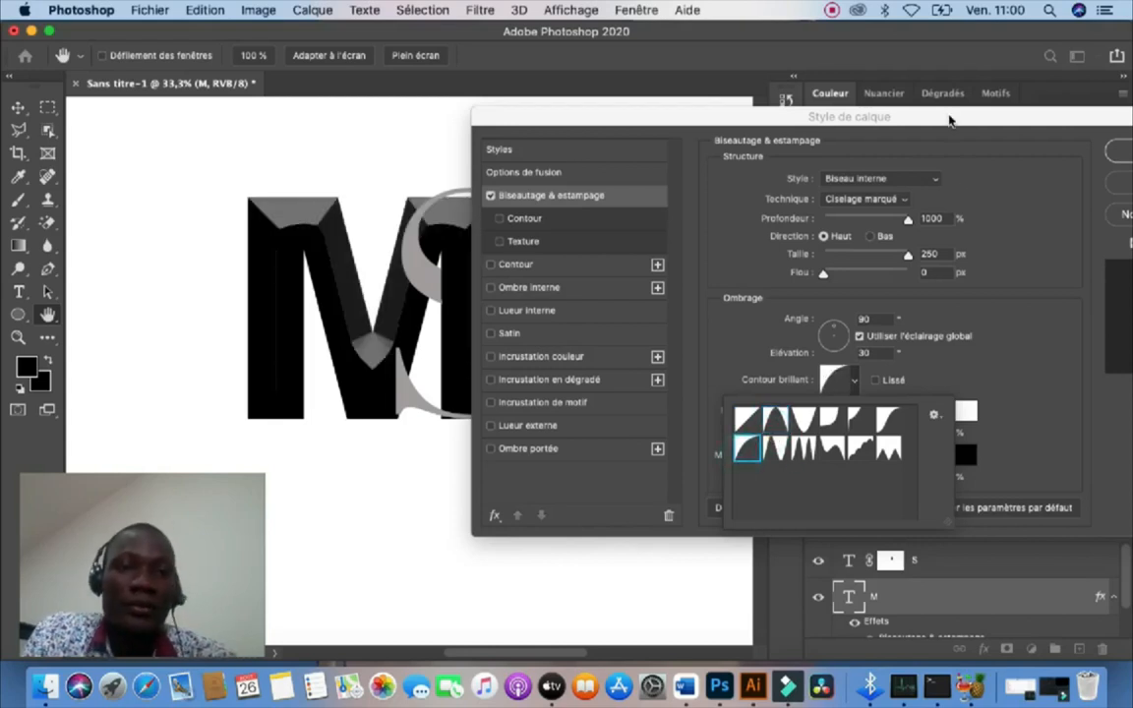
Step: Set the highlight colour of the M's bevel to the muted reddish brown 7c4a4a
left_click_drag(947, 126, 831, 139)
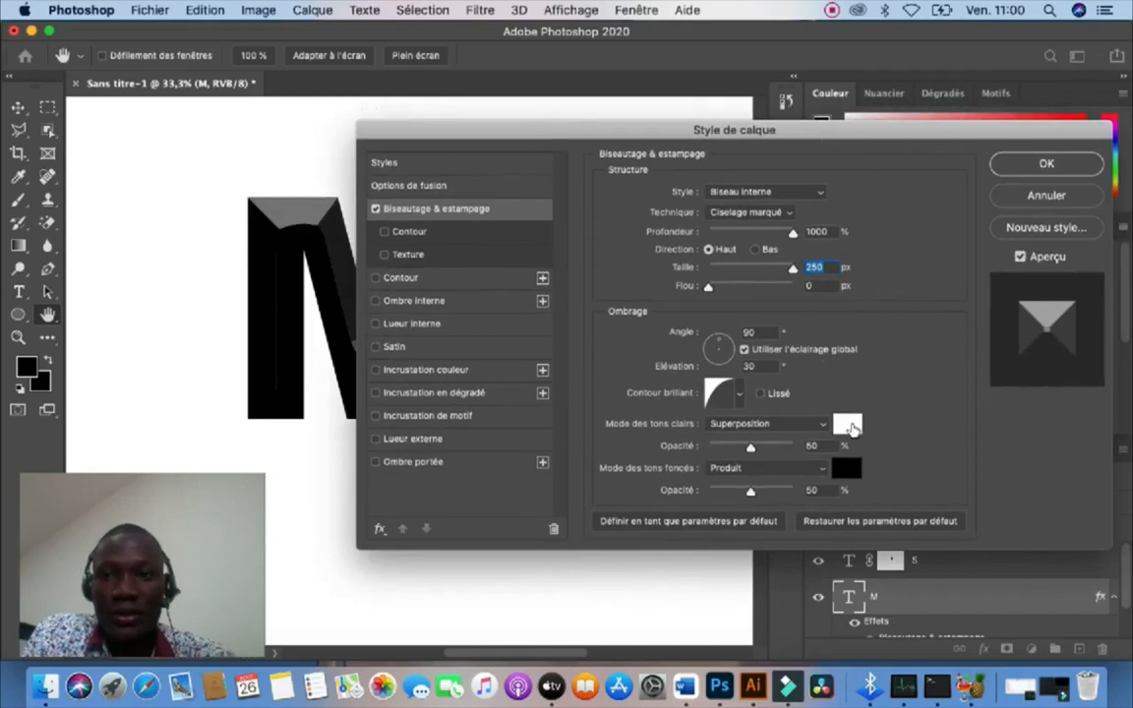
left_click(851, 426)
left_click(588, 390)
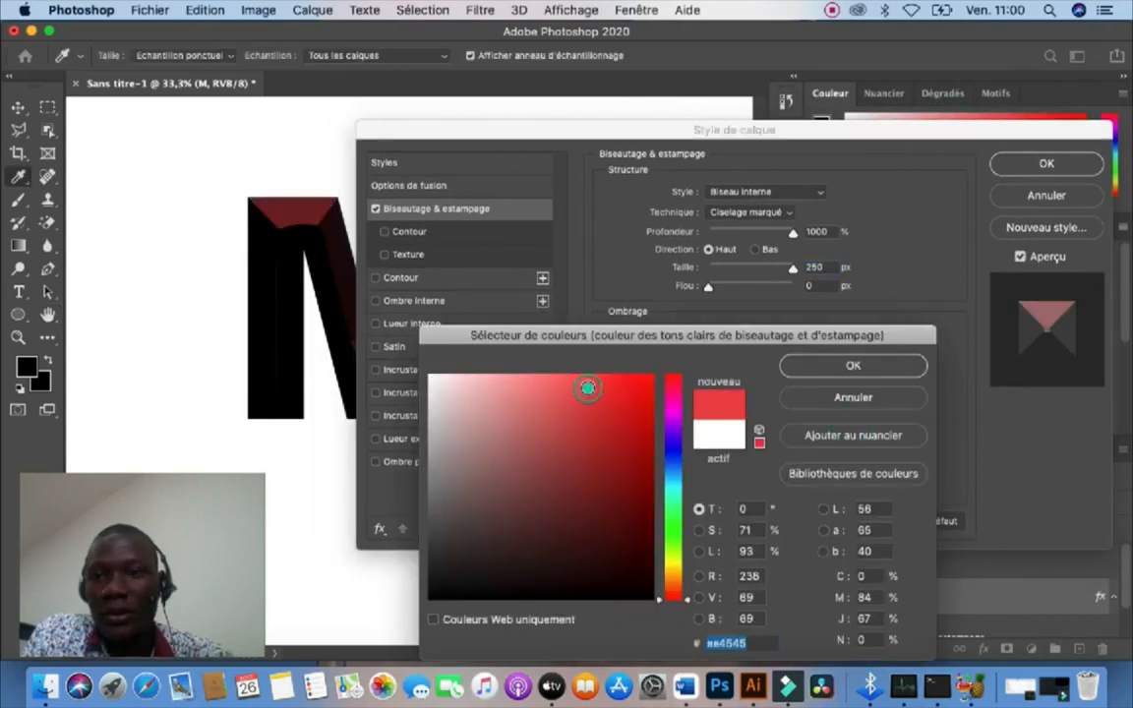
left_click(603, 445)
left_click(589, 471)
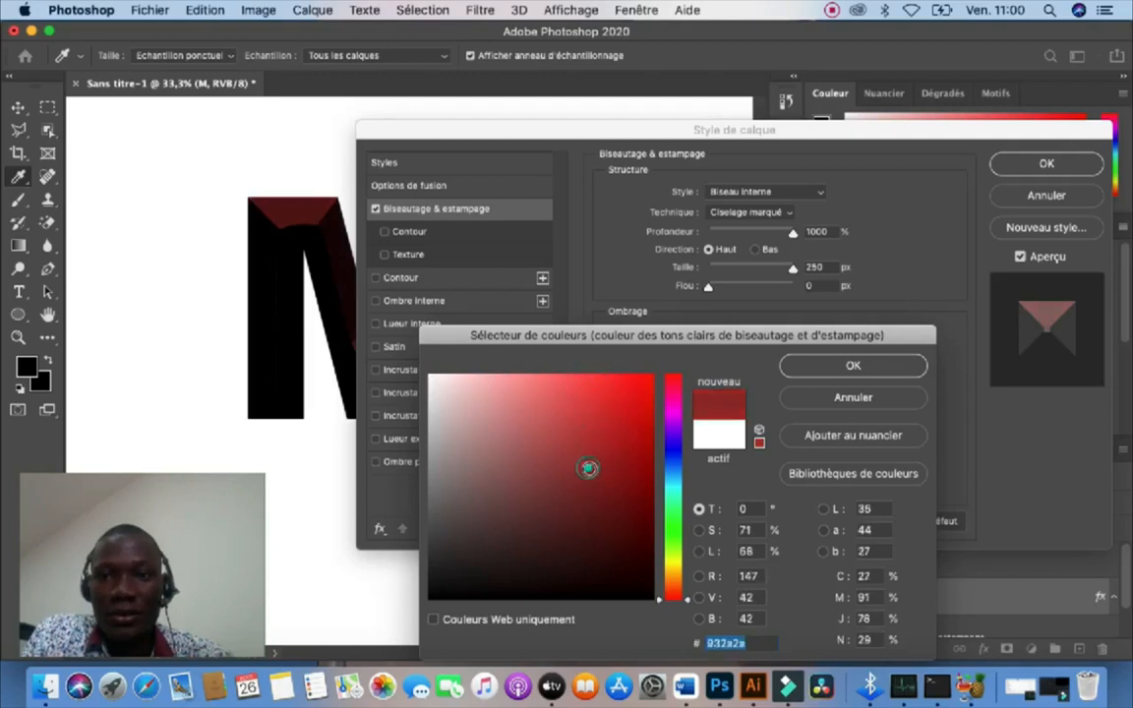
left_click(519, 487)
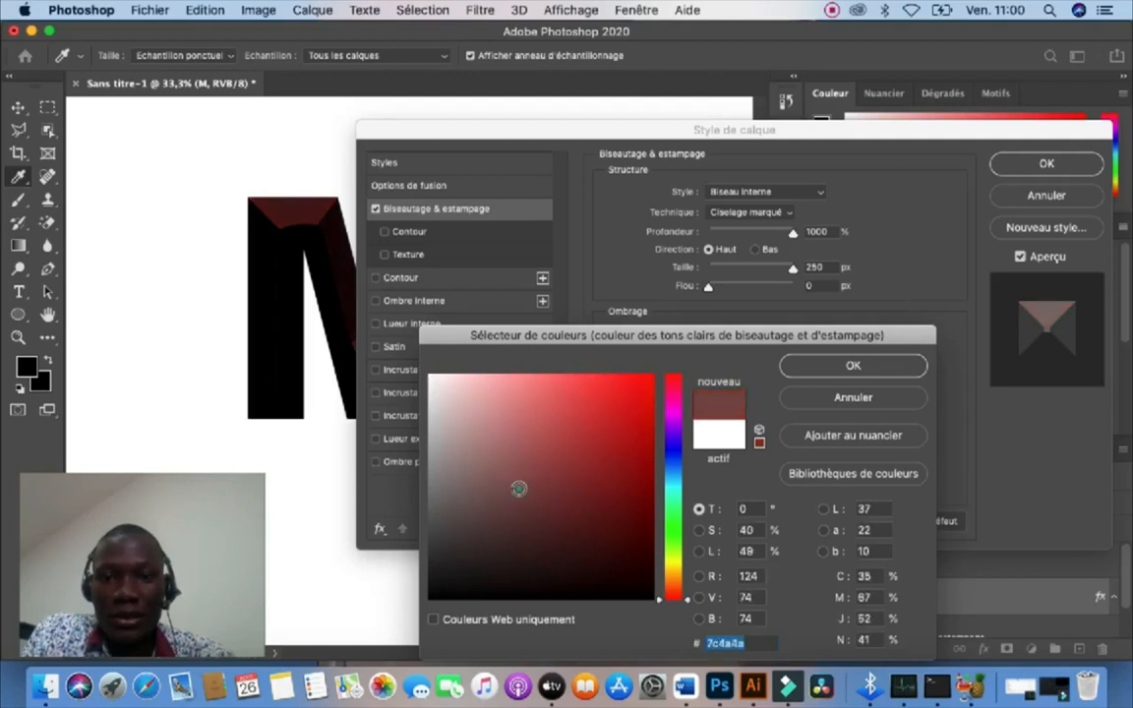
left_click(818, 369)
Step: Set the shadow colour of the M's bevel to near-black and apply the layer style
left_click(853, 462)
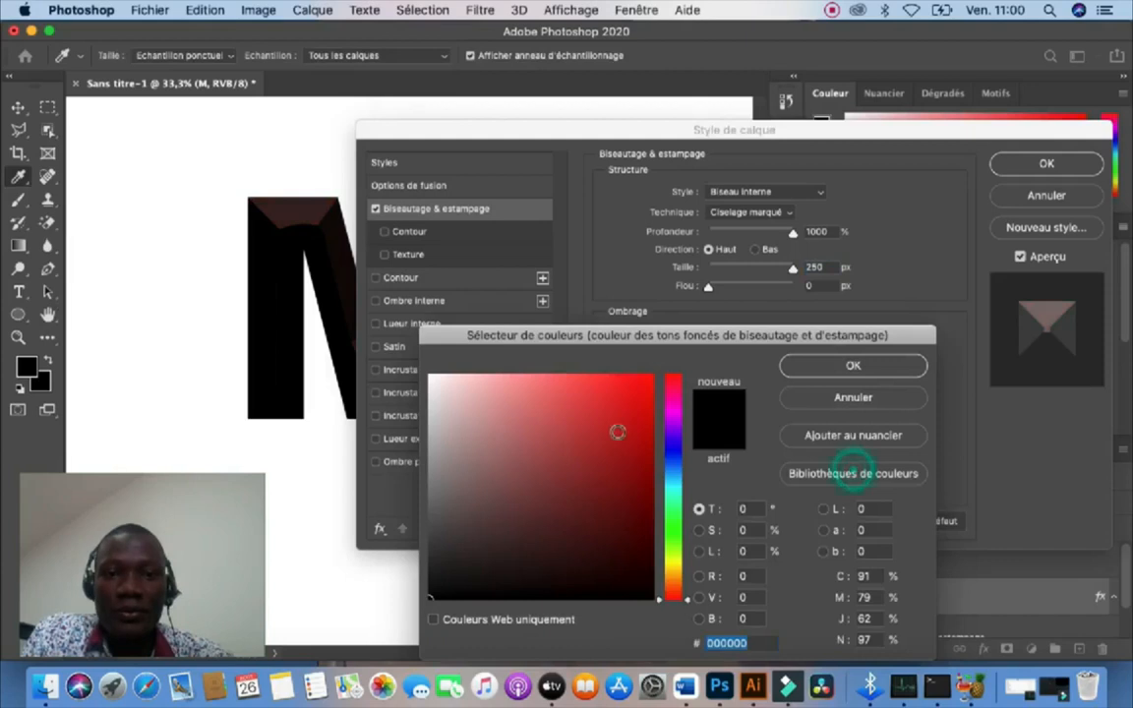
left_click(583, 417)
left_click(491, 424)
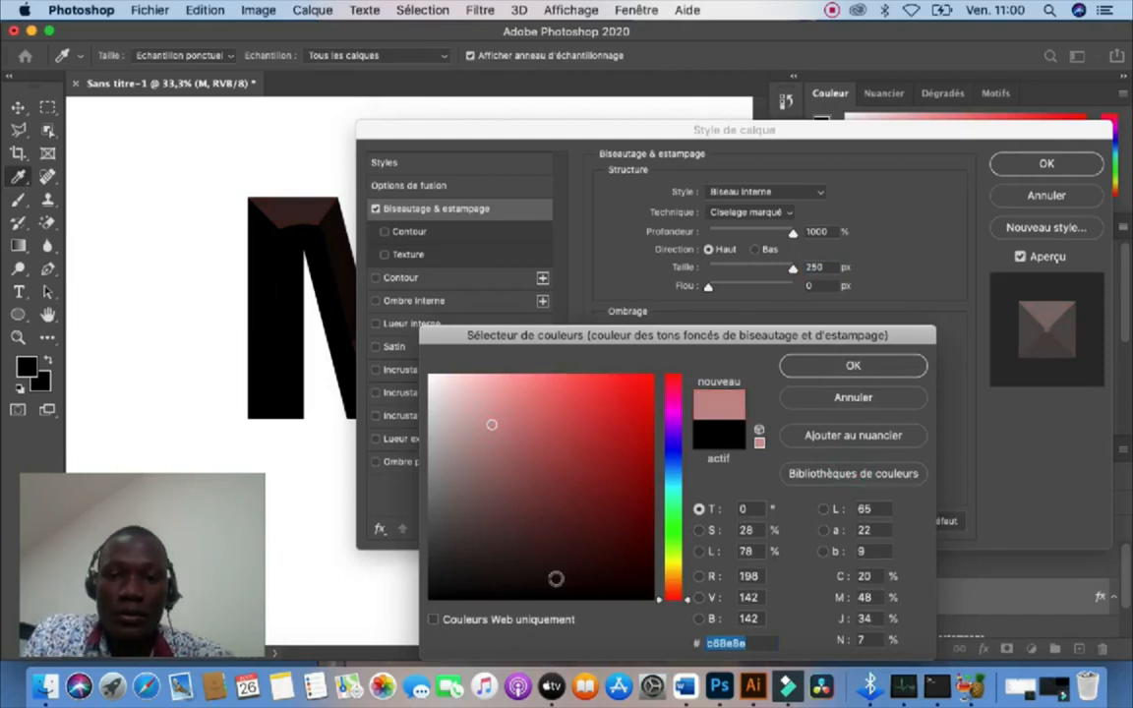
left_click(547, 597)
left_click(855, 368)
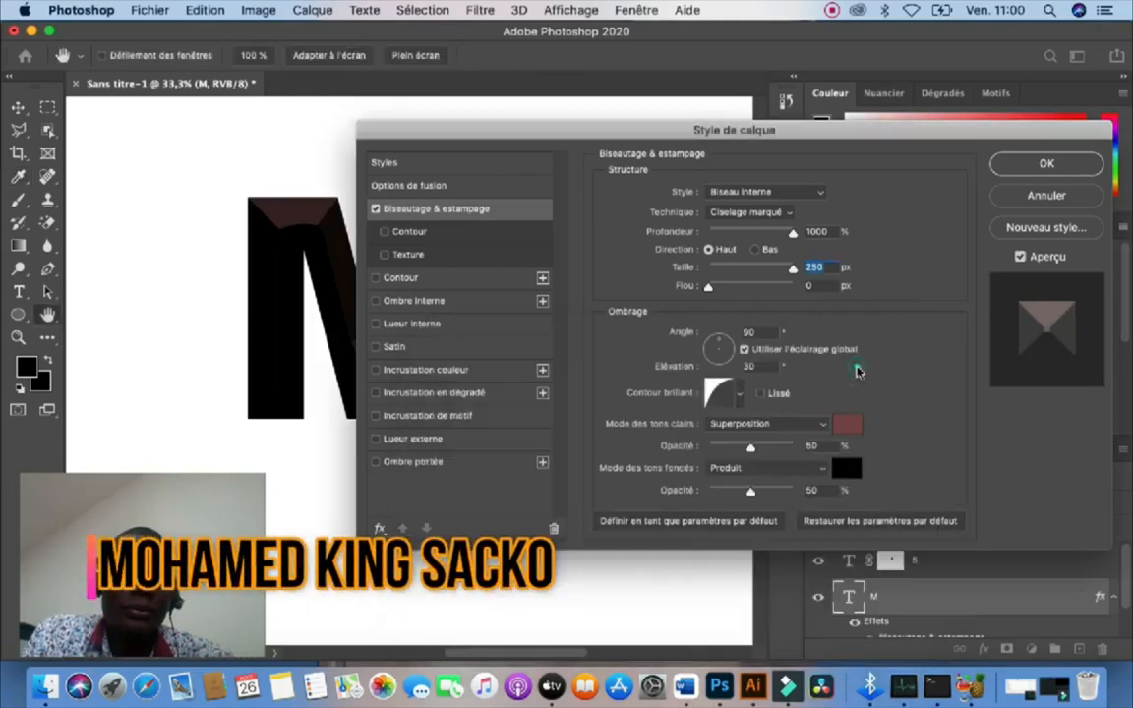
left_click(1046, 163)
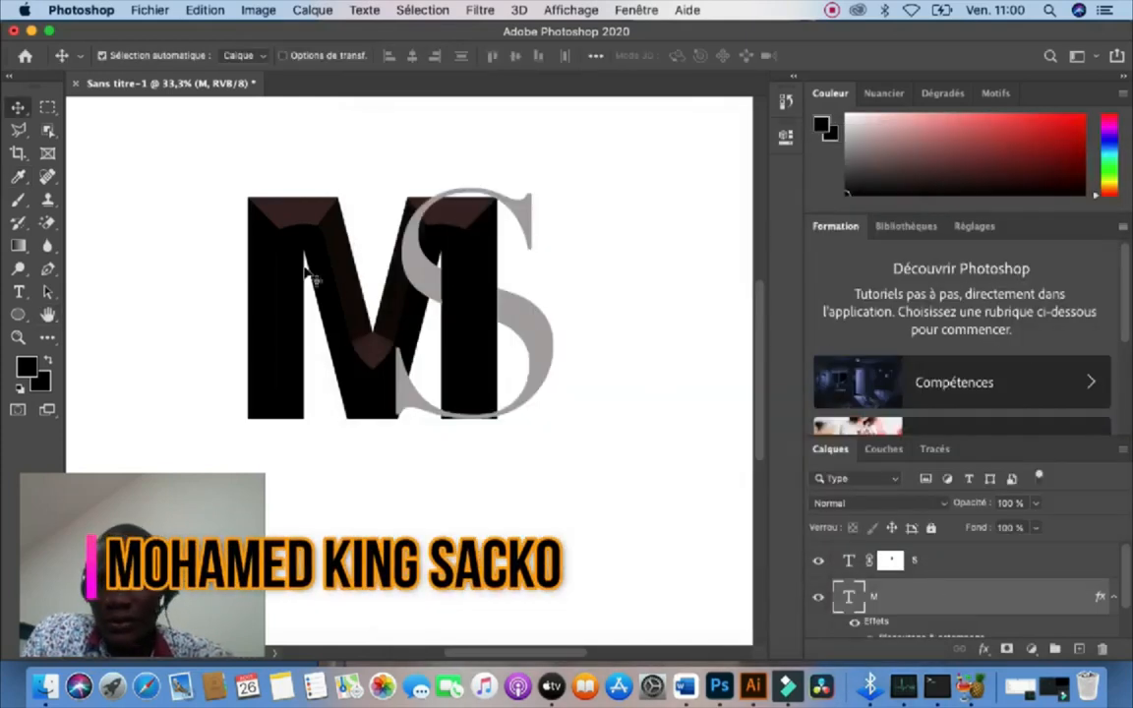
Step: Change the M's text colour to dark teal 0e575e and commit the text edit
double_click(306, 218)
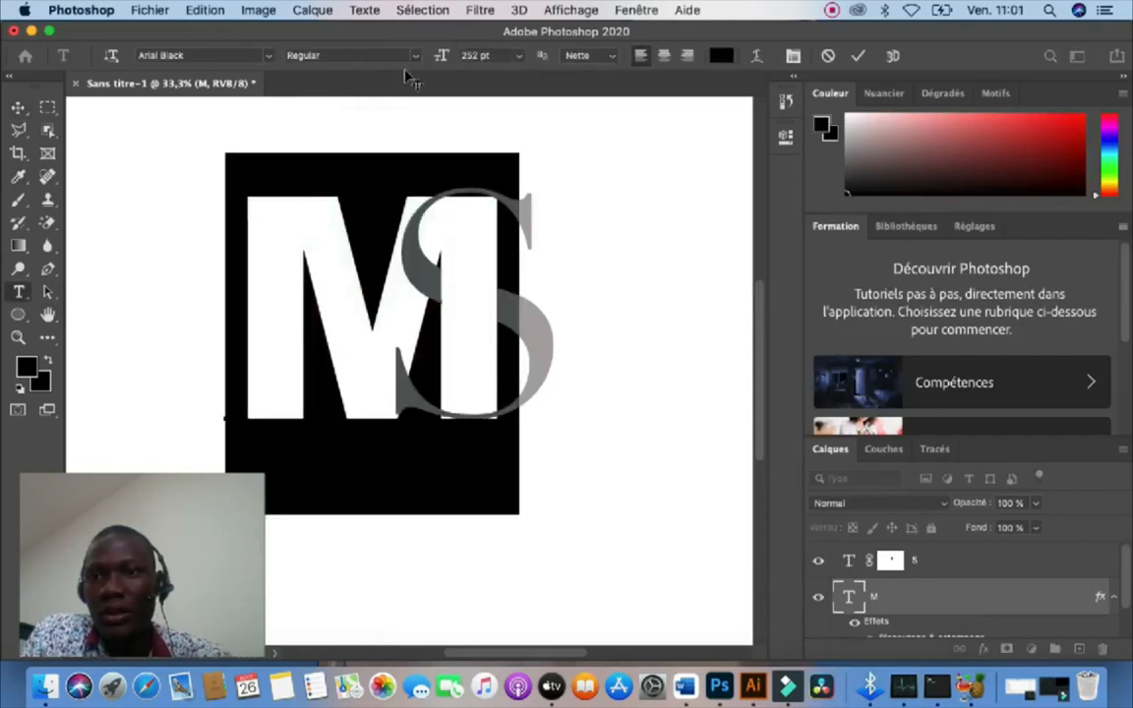
left_click(722, 56)
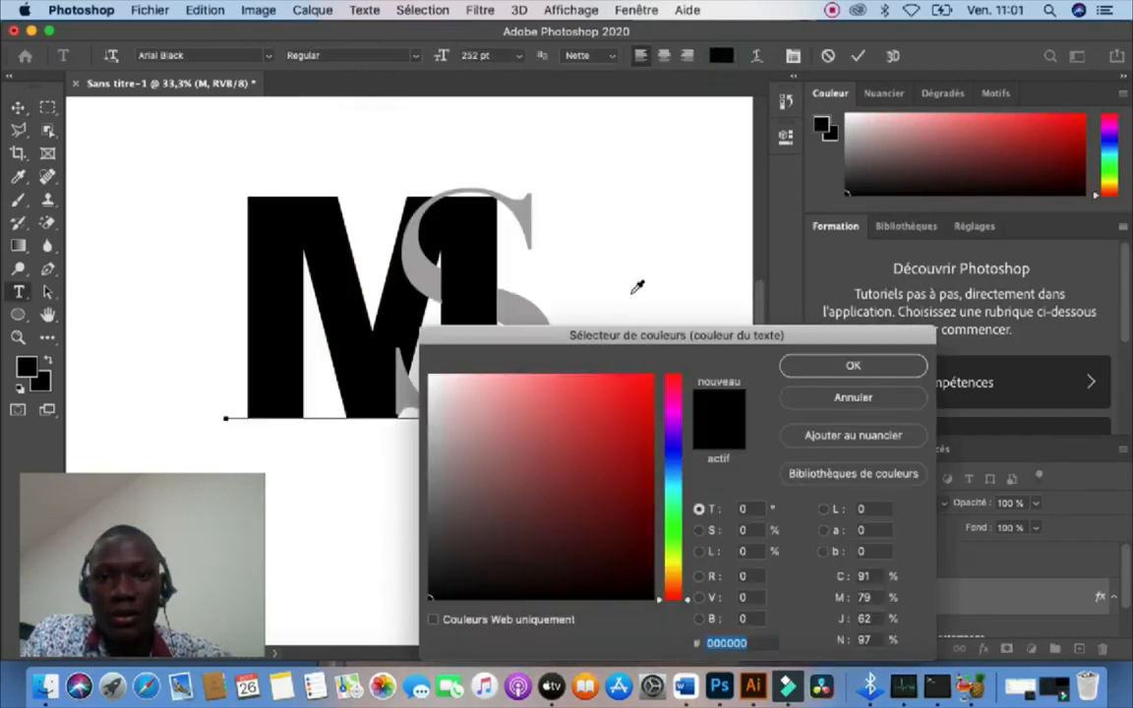
left_click(441, 471)
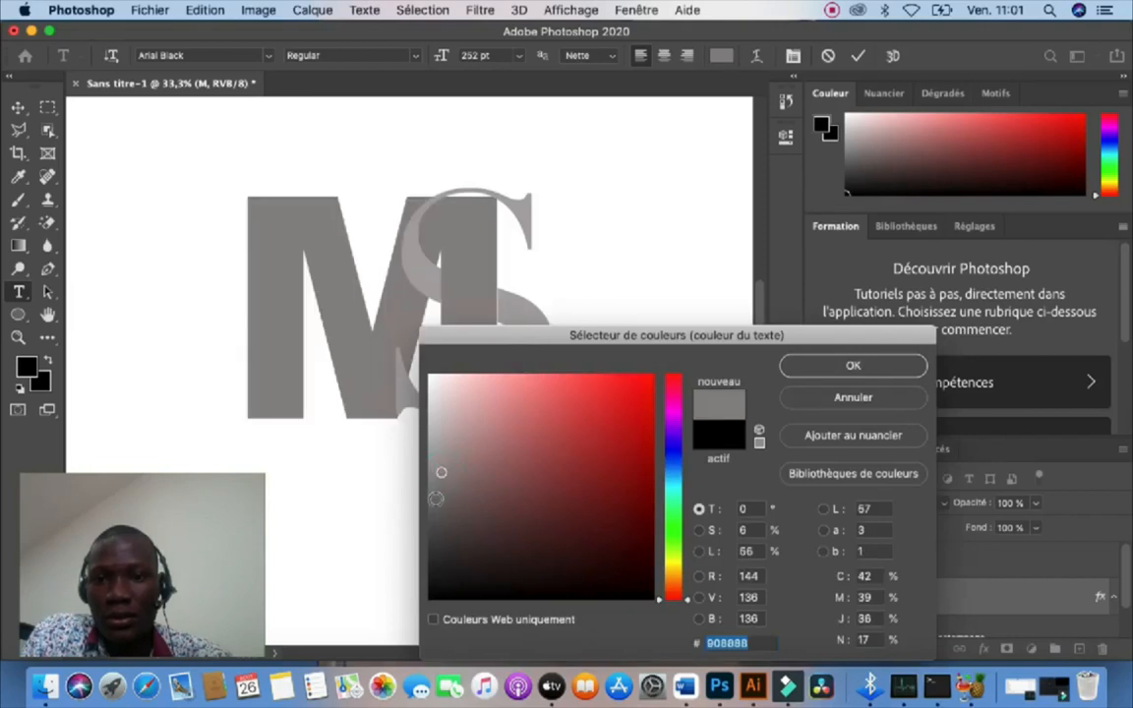
left_click(470, 555)
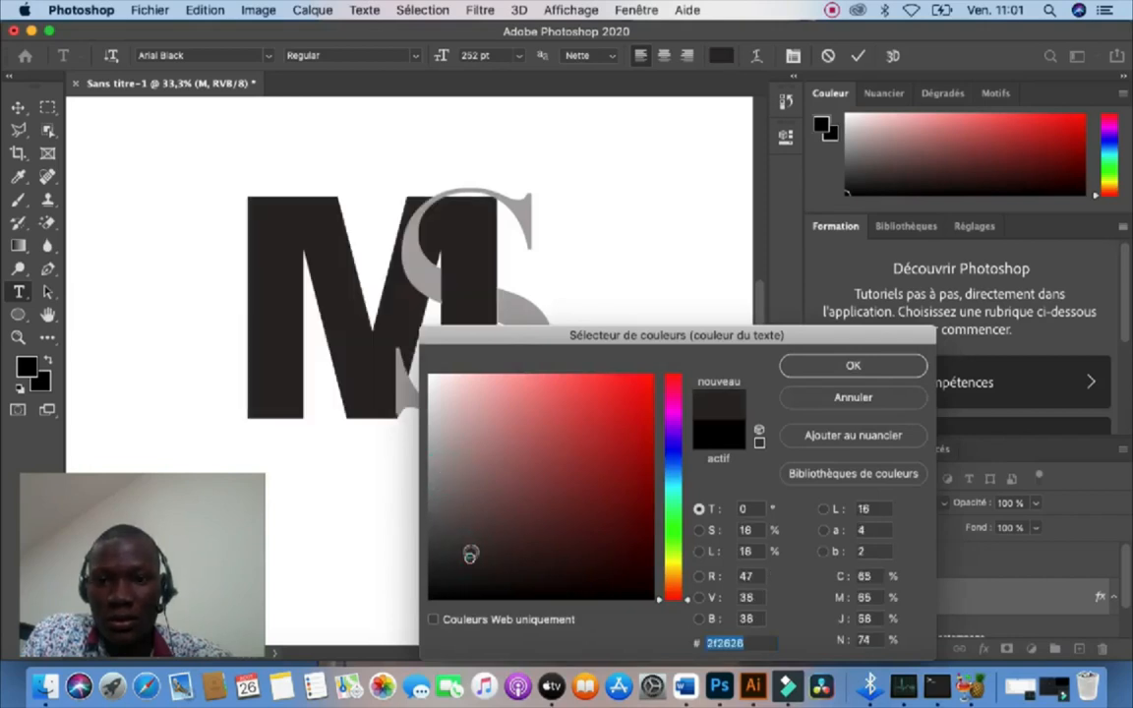
left_click(499, 539)
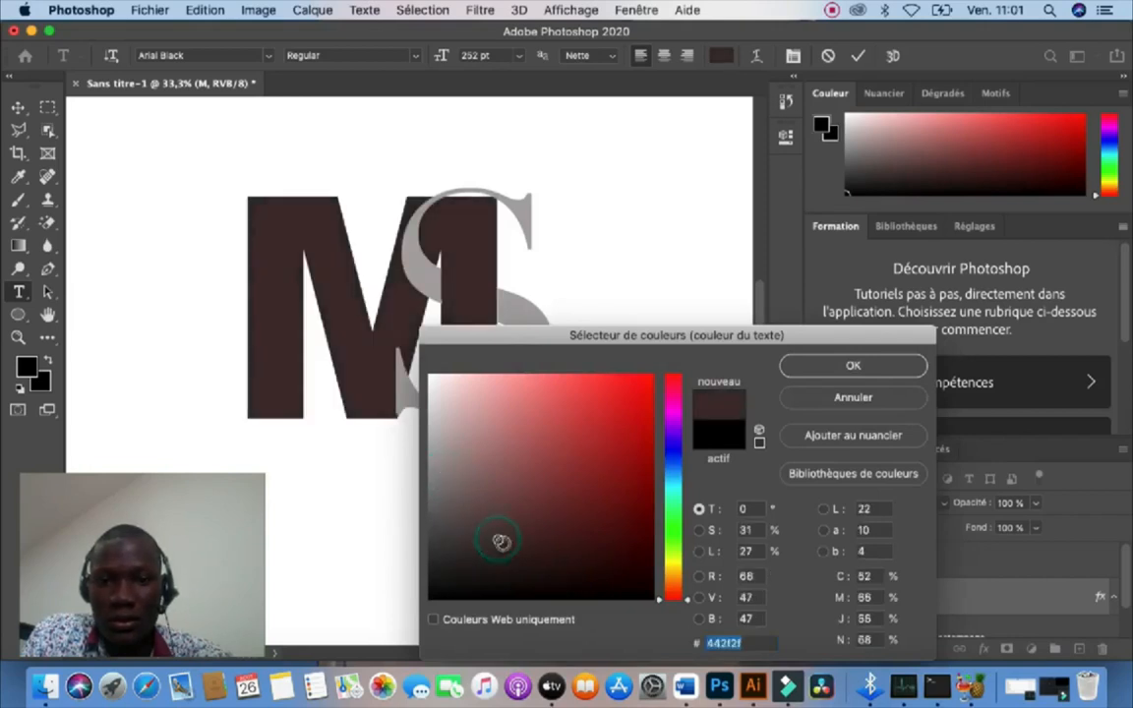
left_click(677, 482)
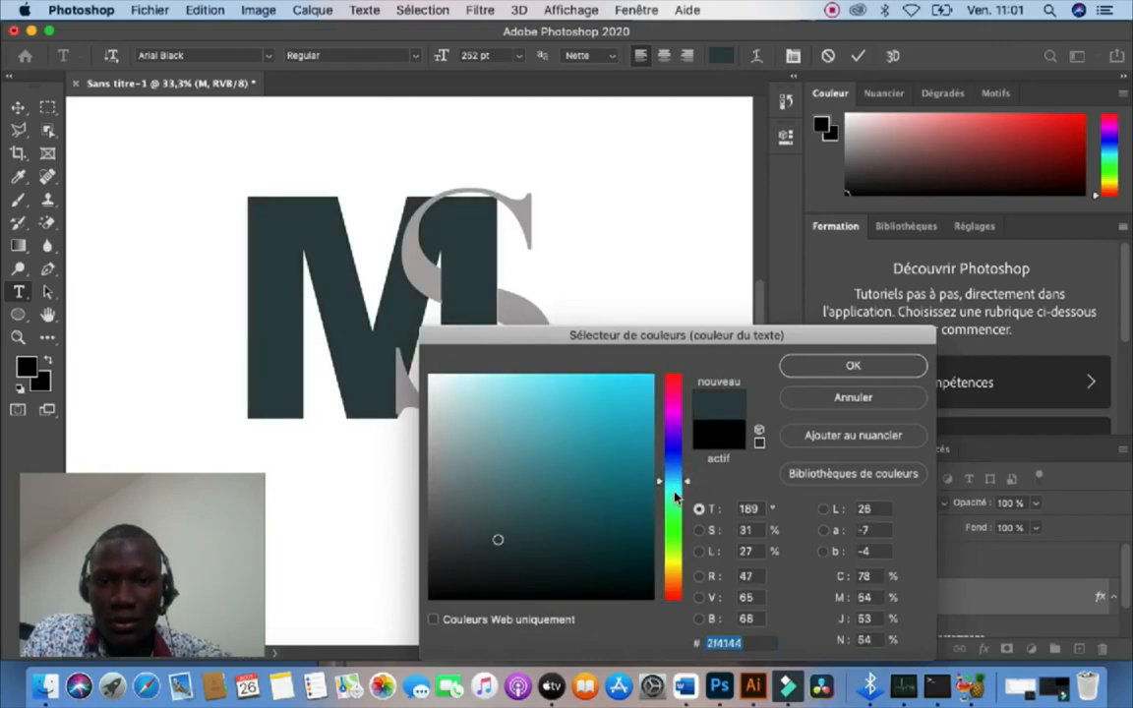
left_click(676, 493)
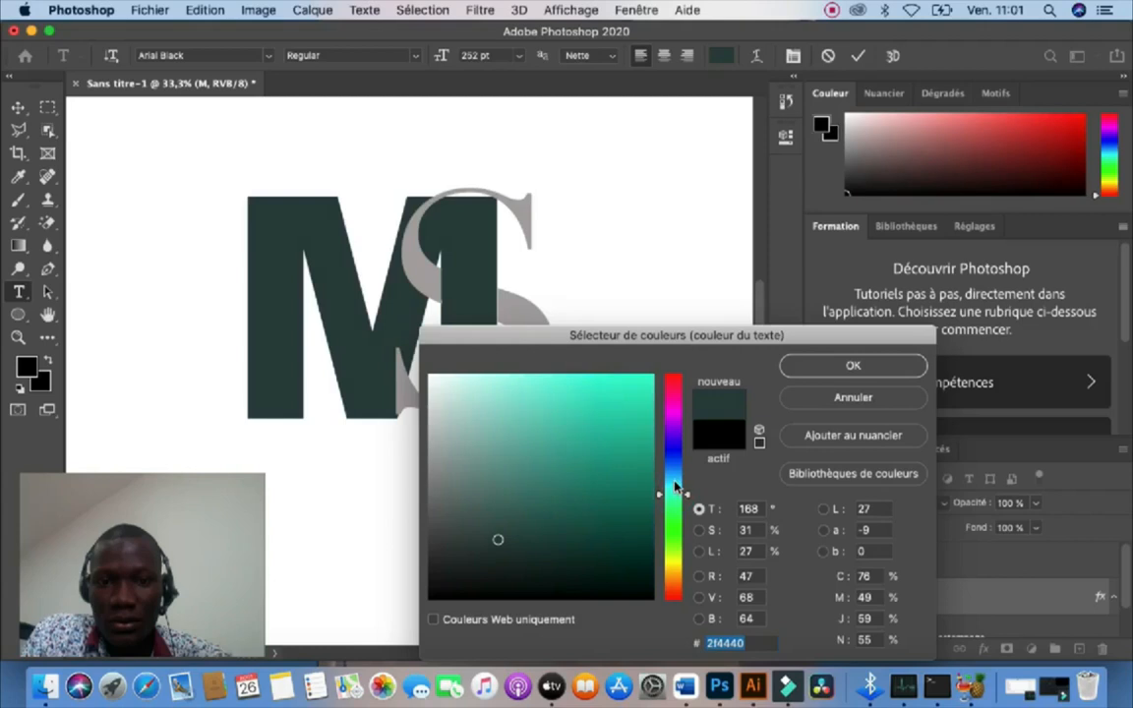
left_click(676, 486)
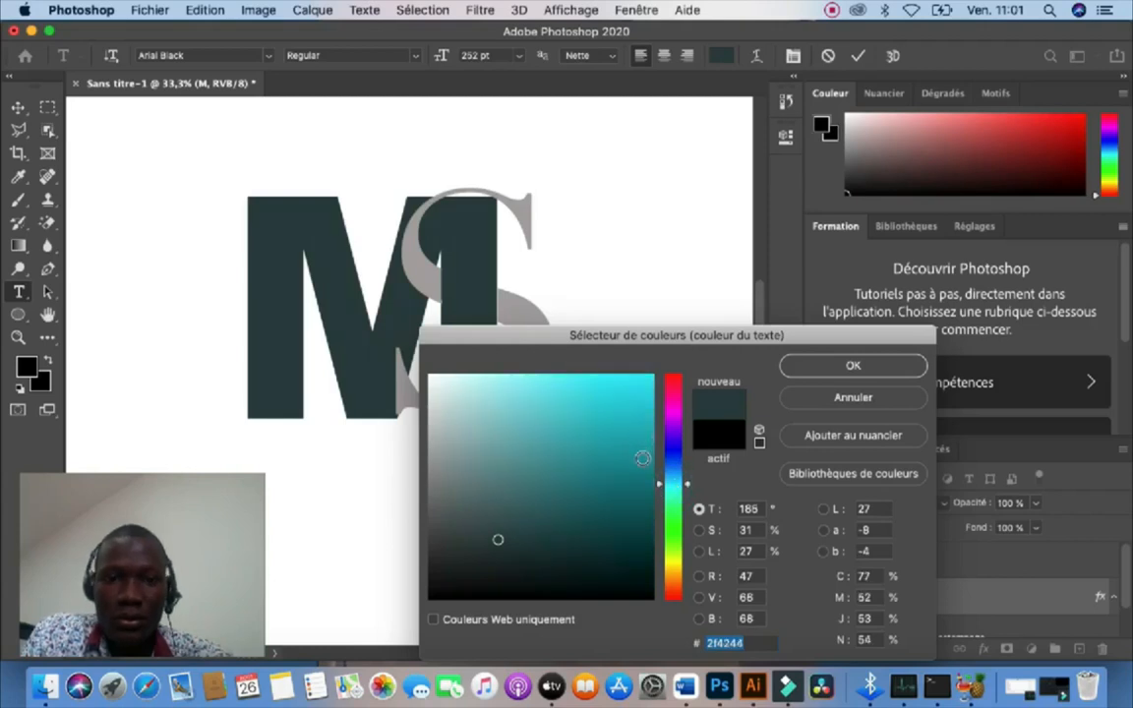
left_click(641, 462)
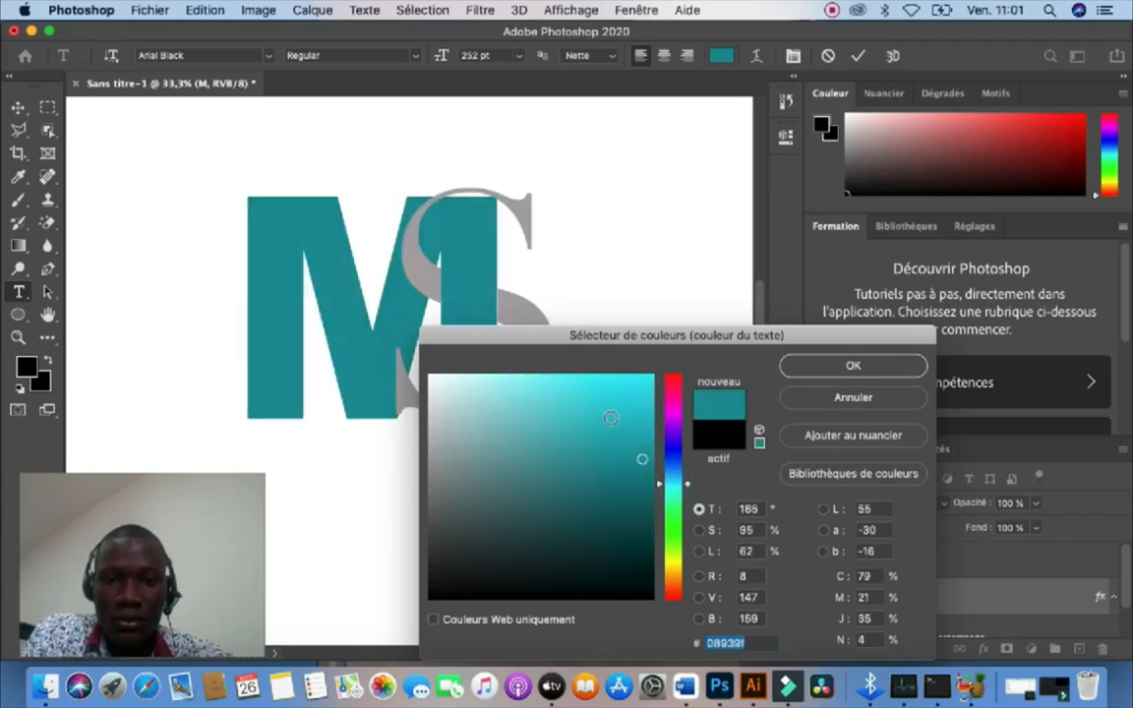
left_click(625, 431)
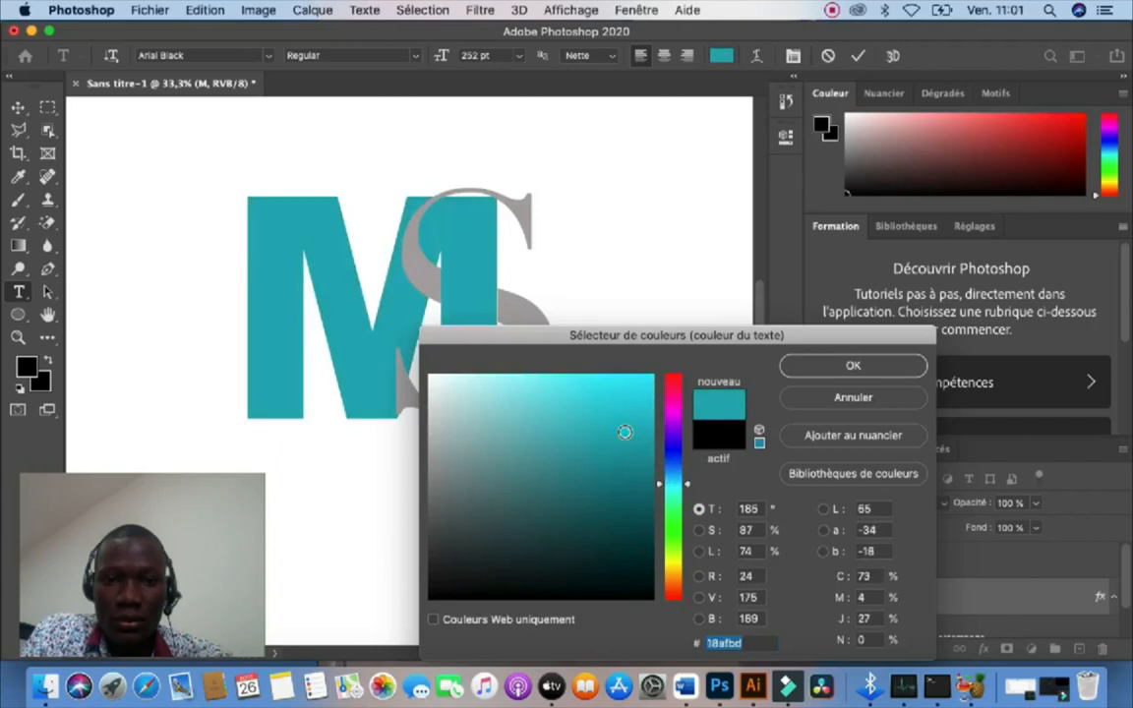
left_click(618, 516)
left_click(833, 370)
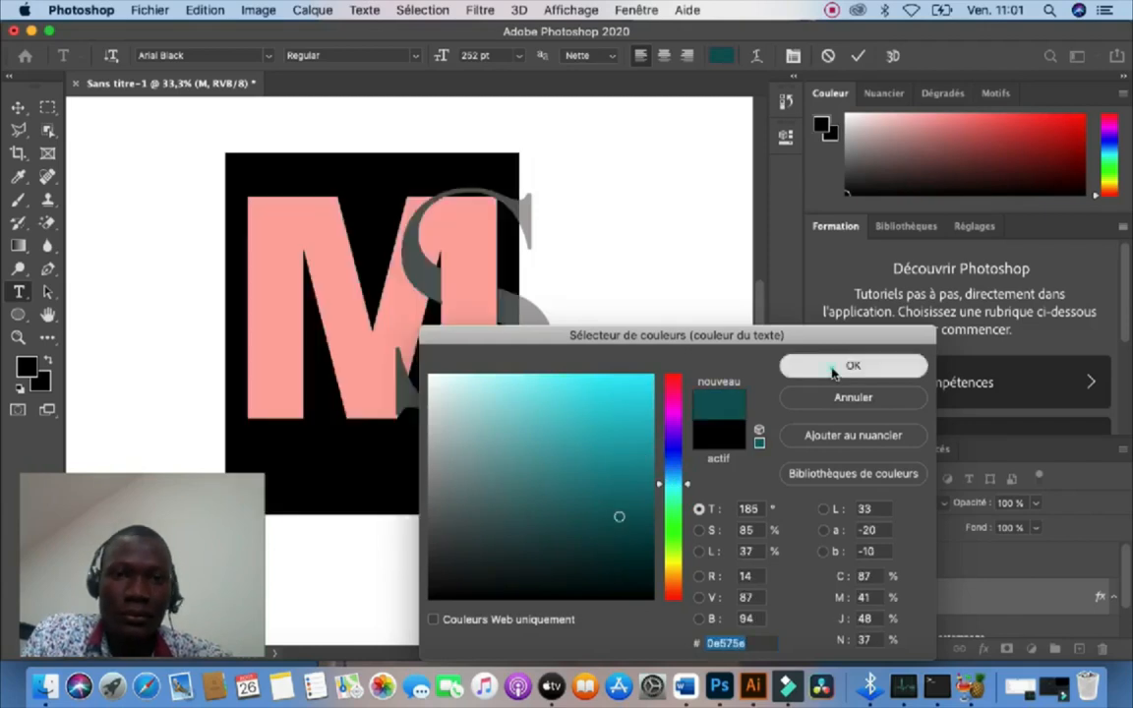
left_click(858, 56)
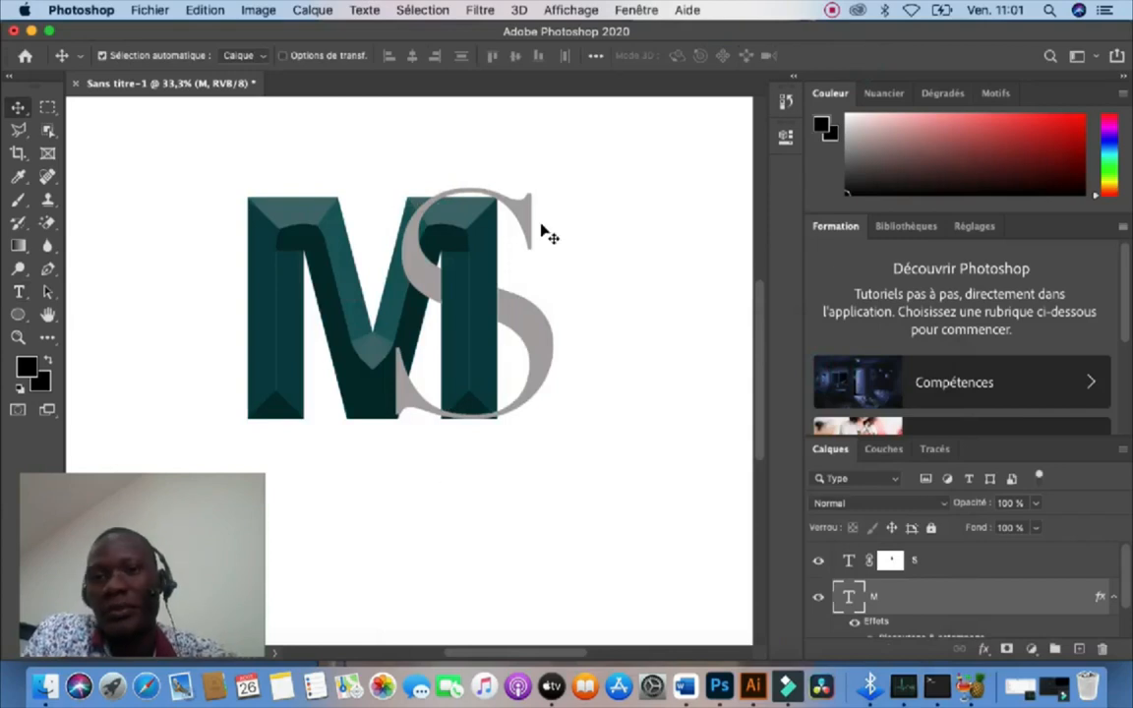
Step: Add a Bevel & Emboss effect to the S text layer, apply the layer style and deselect the layer
left_click(874, 566)
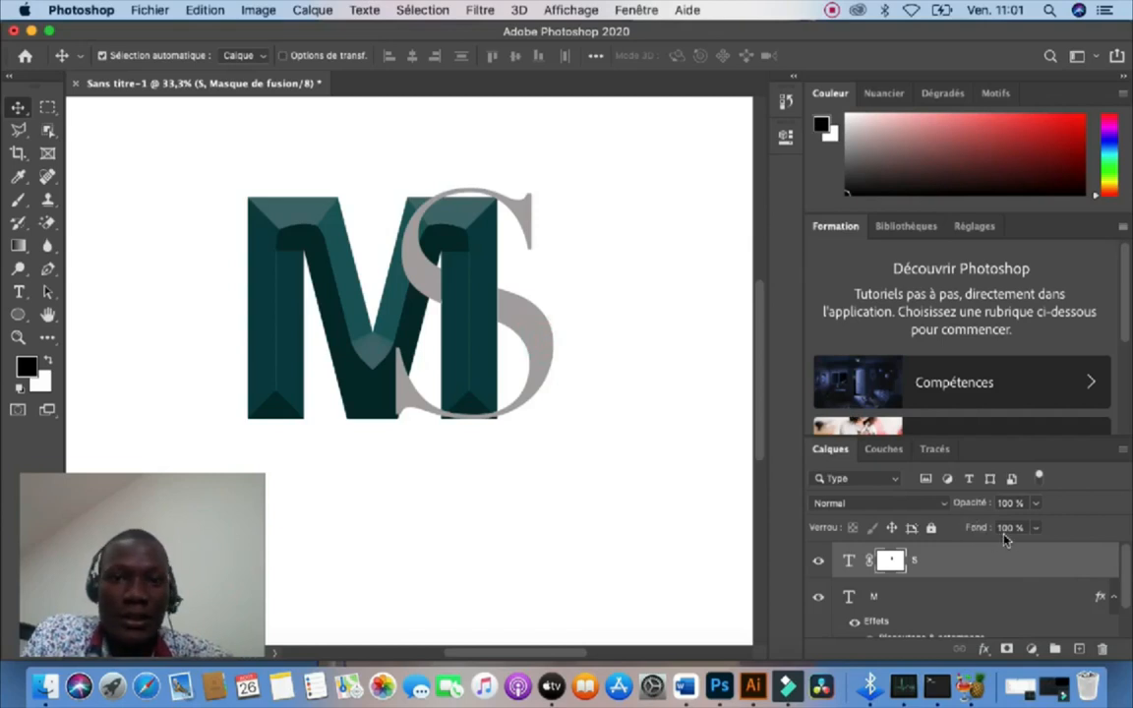
double_click(1054, 567)
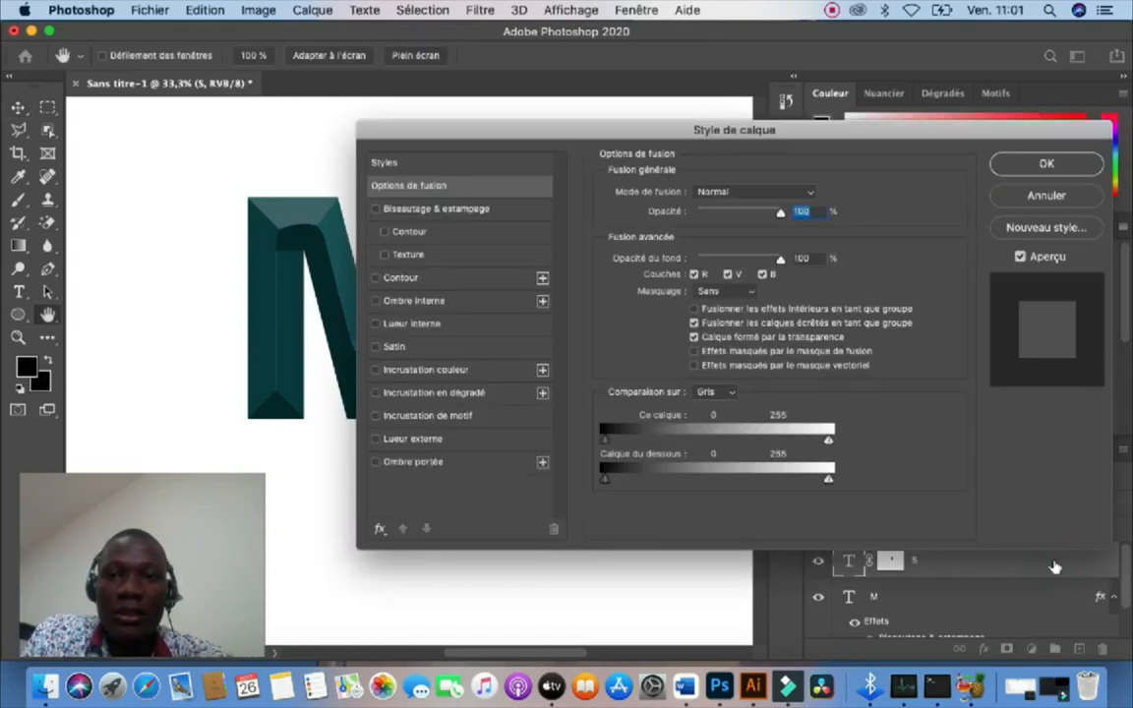
left_click_drag(522, 134, 698, 139)
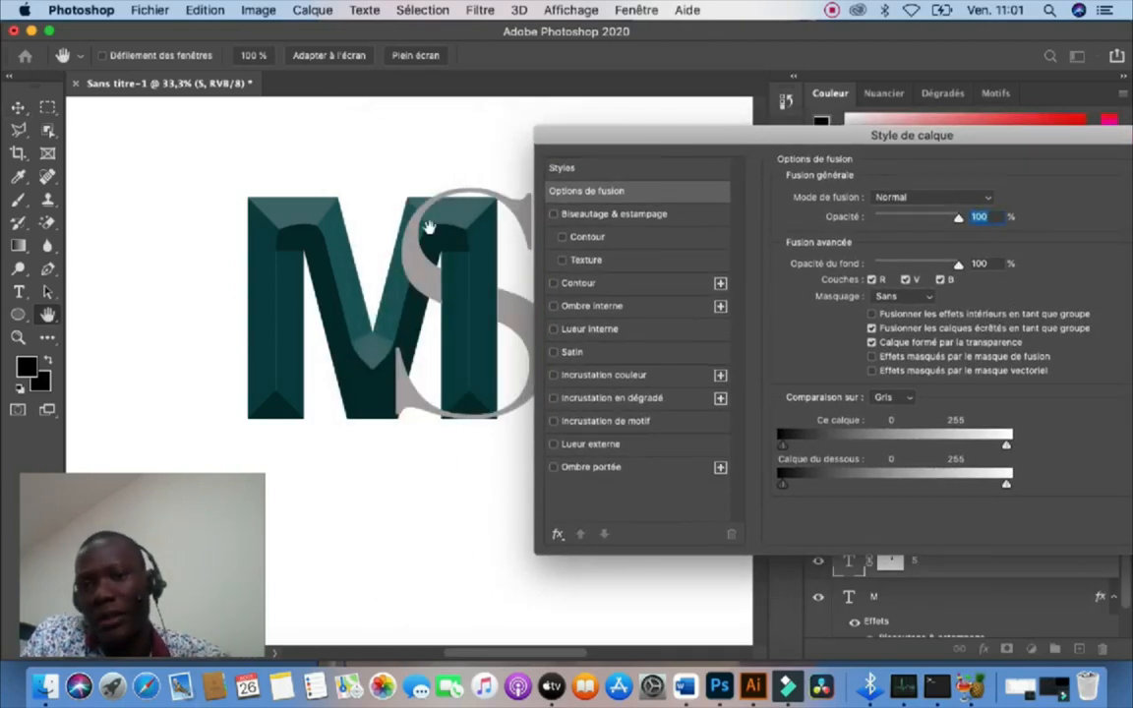
left_click(553, 214)
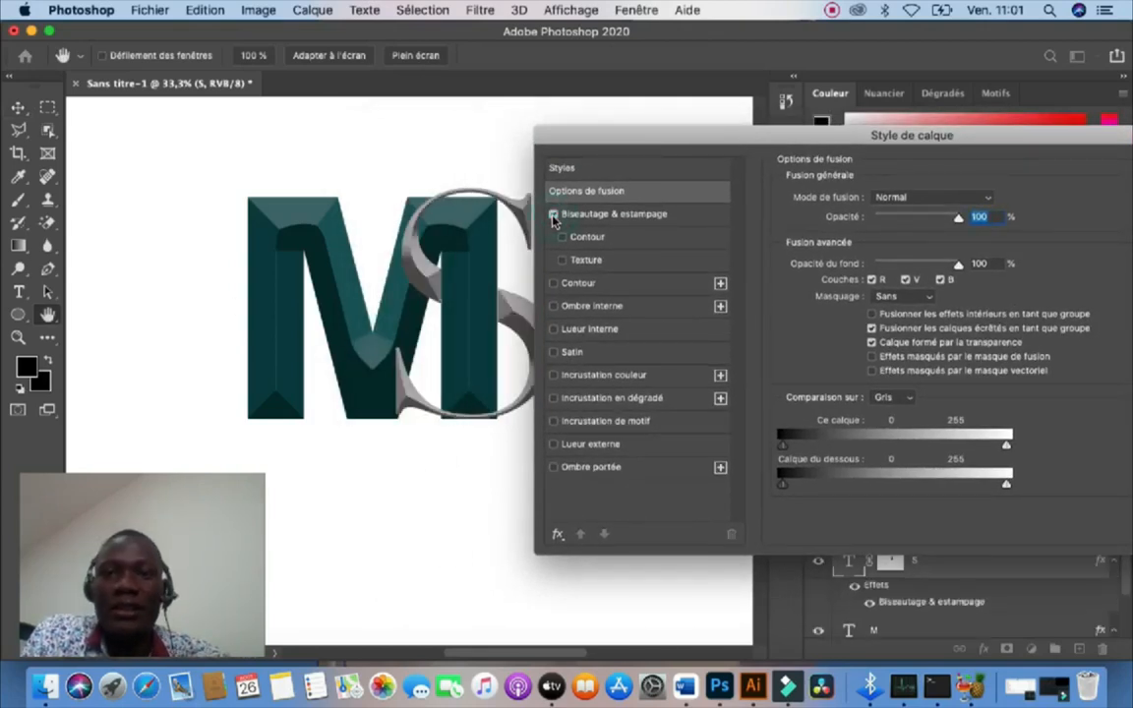
left_click_drag(967, 139, 829, 111)
left_click(1041, 146)
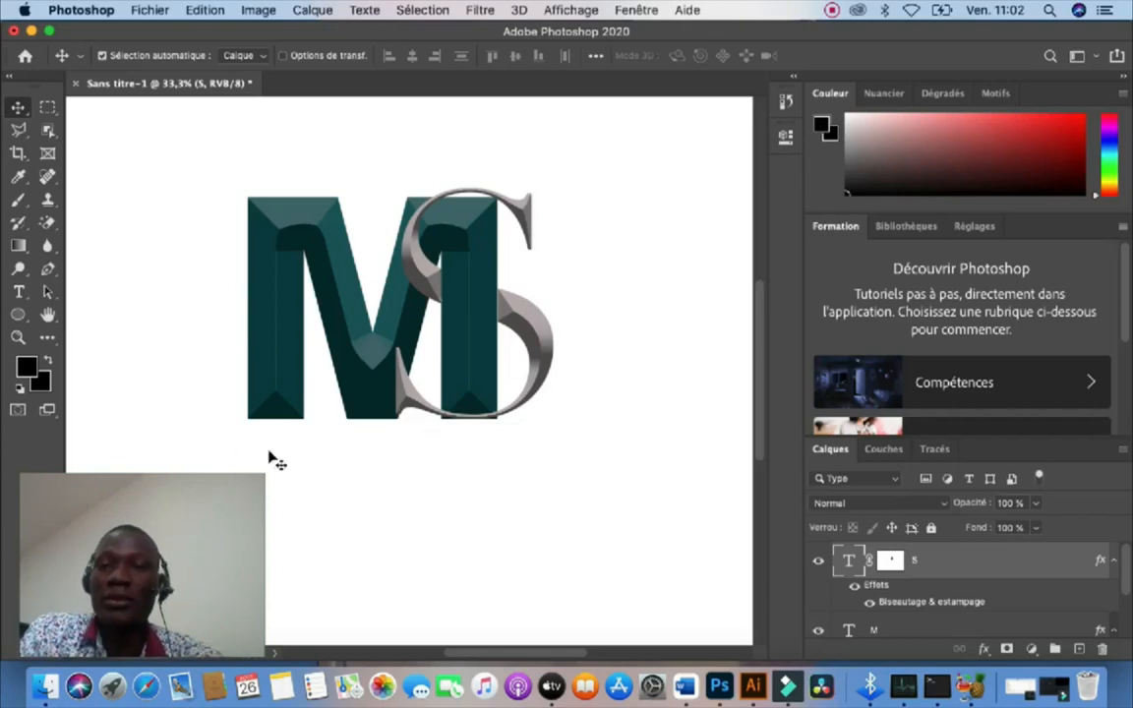
left_click(317, 468)
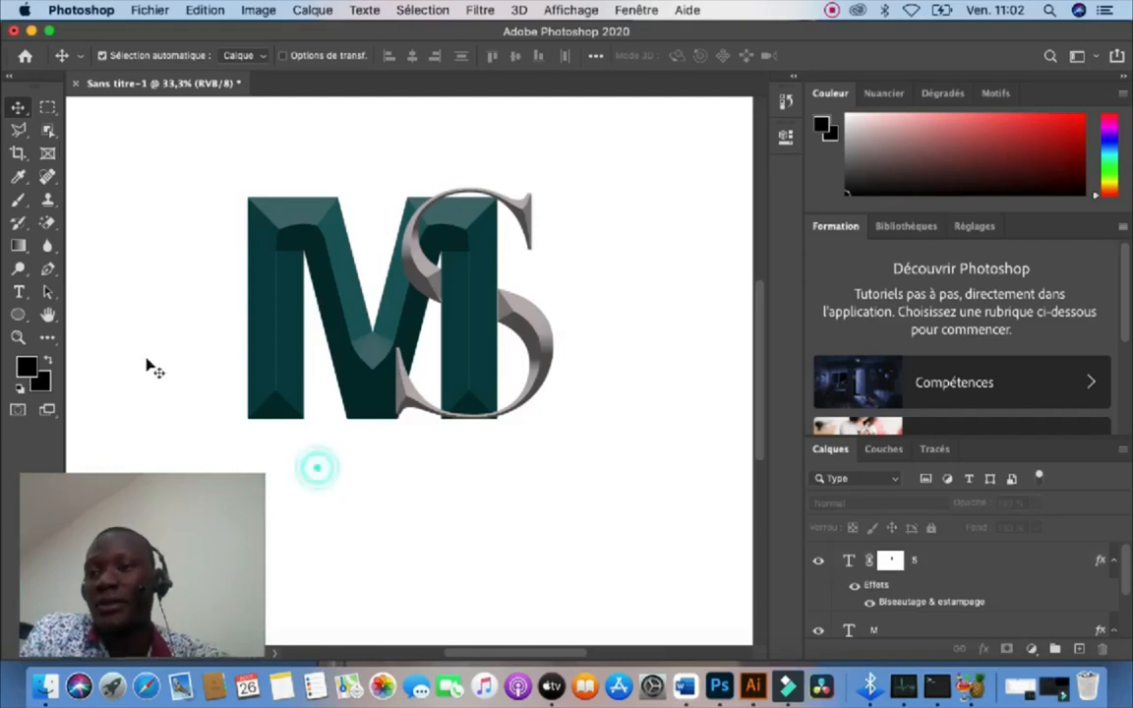
Step: Draw a circle about 1356 px in diameter around the MS monogram with the Ellipse tool and fill it with black
left_click(18, 315)
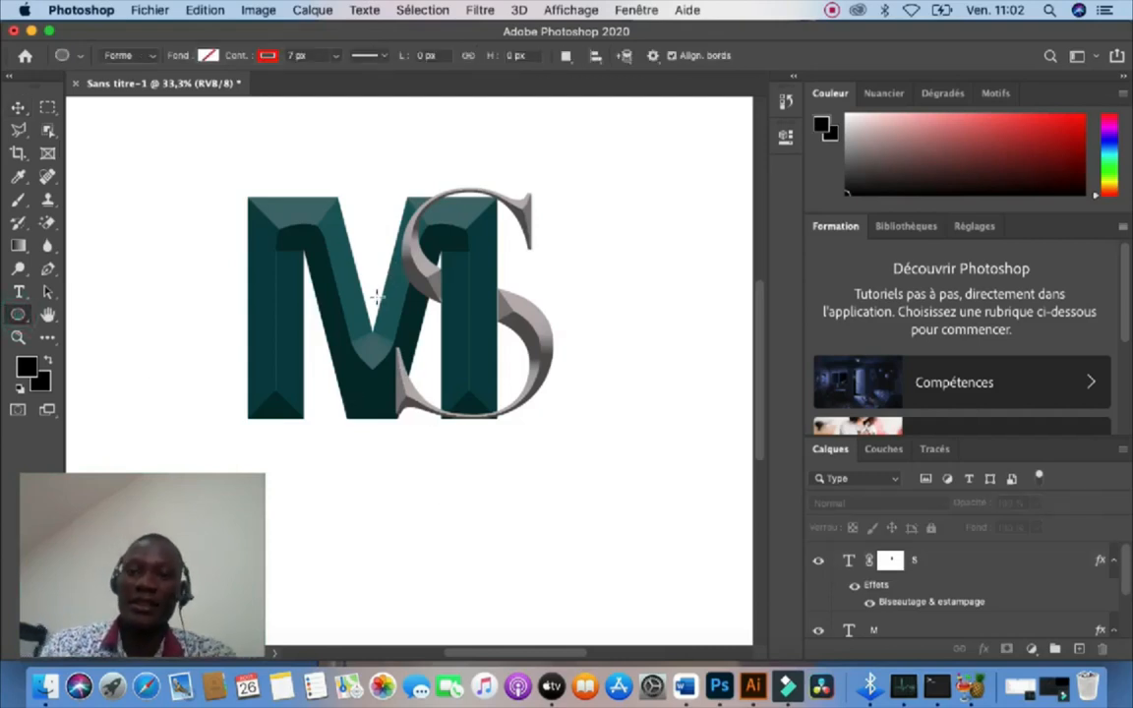
mouse_move(378, 296)
left_mouse_down()
mouse_move(484, 421)
mouse_move(616, 506)
mouse_move(607, 496)
left_mouse_up()
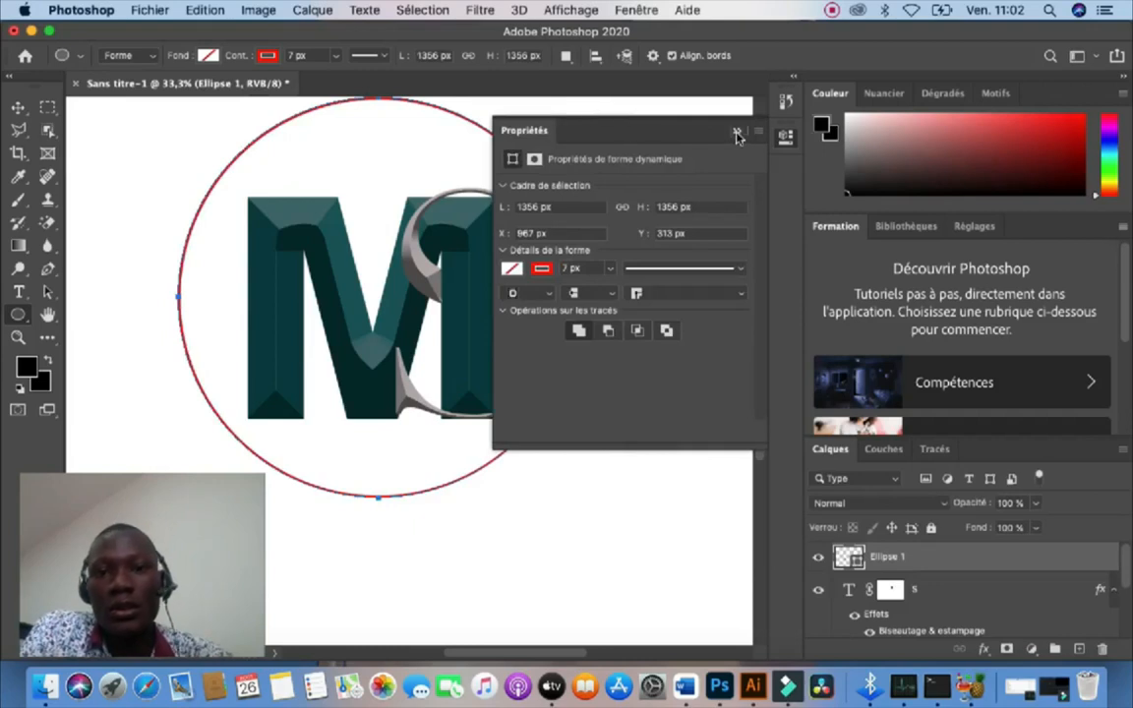
left_click(514, 270)
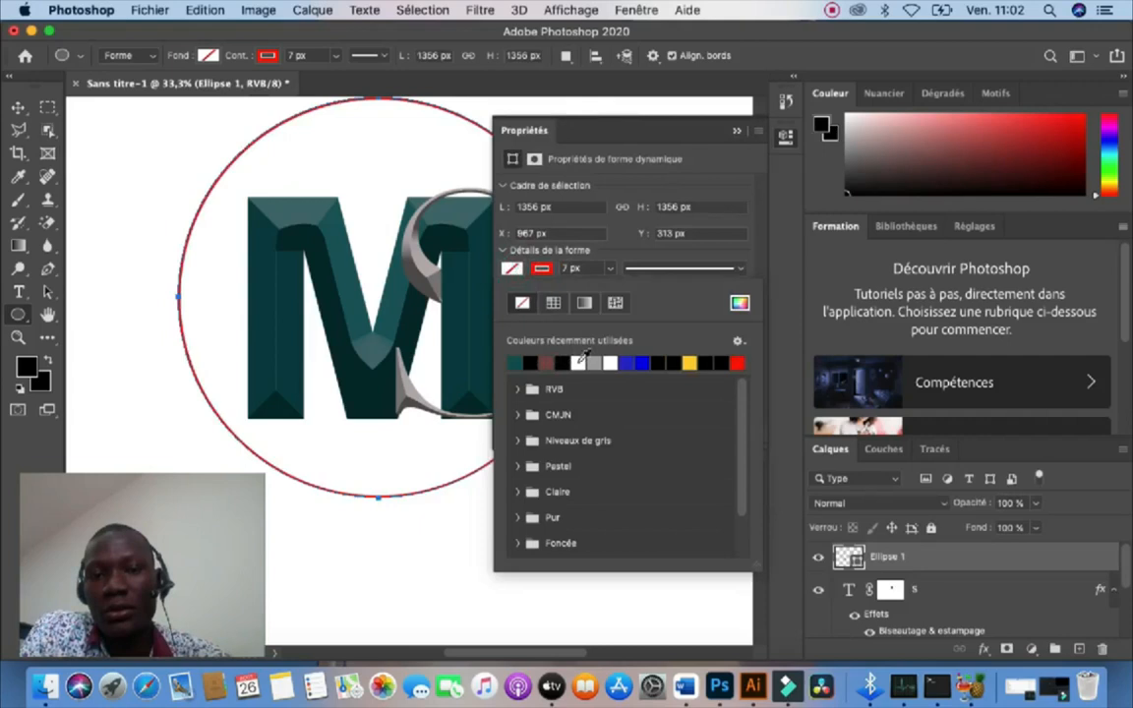
left_click(537, 364)
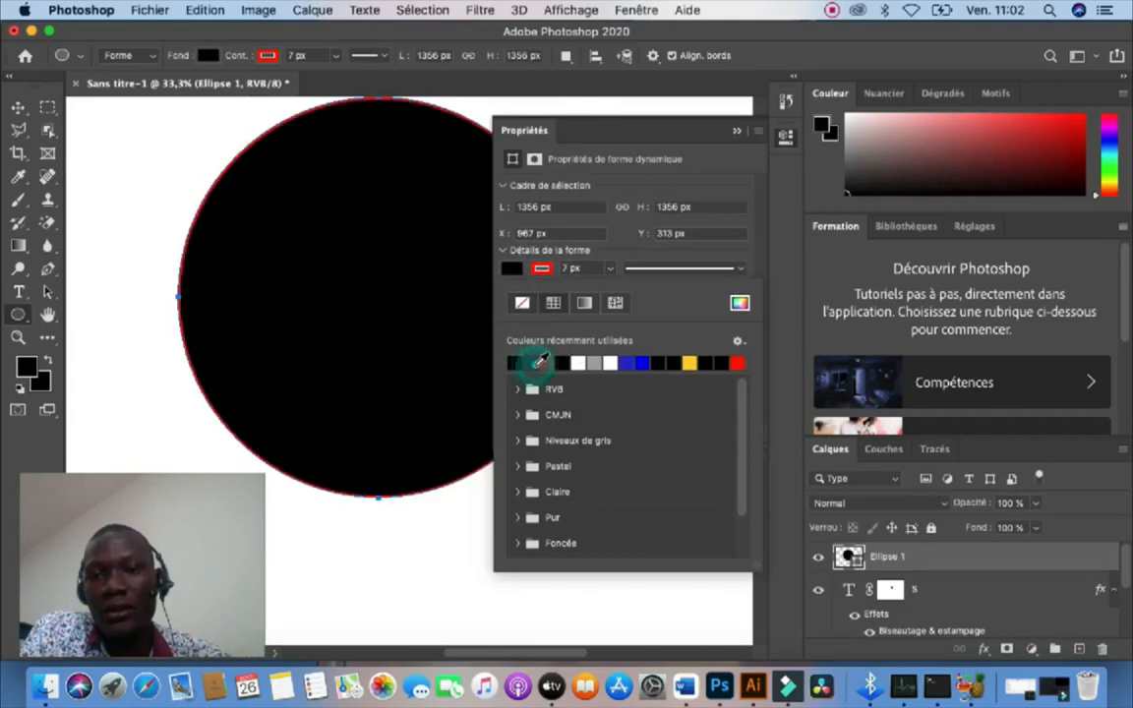
left_click(737, 130)
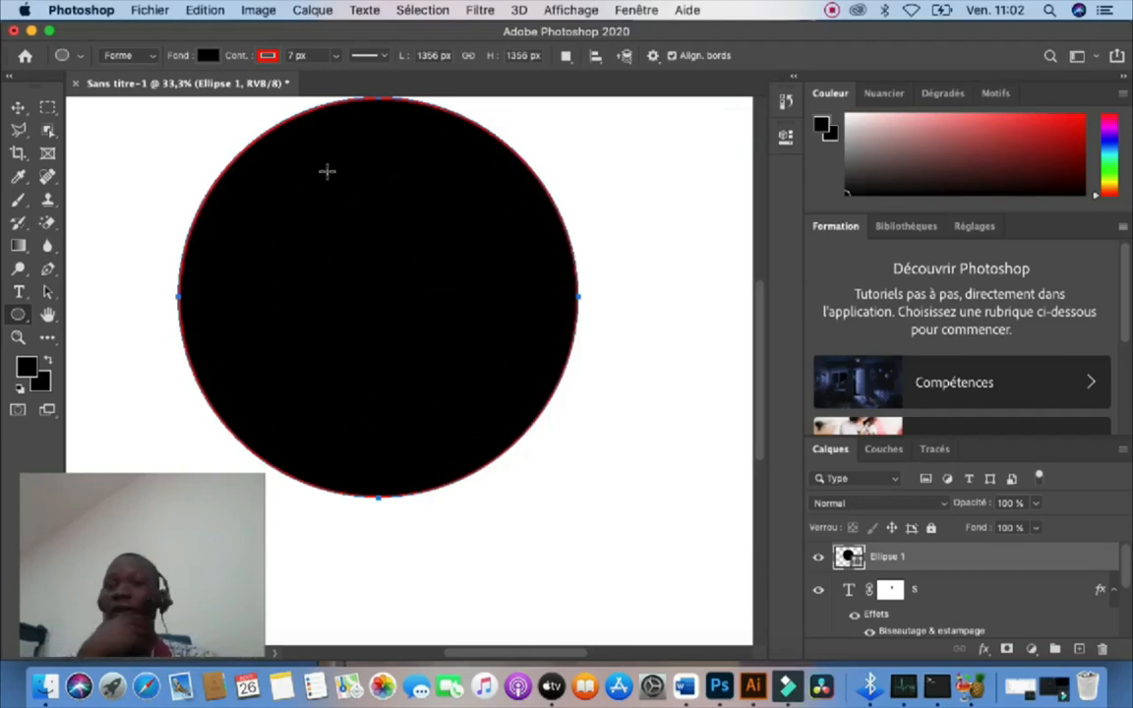
Step: Move the circle's layer directly above the background and nudge the circle right and down to centre it behind the letters
left_click(18, 108)
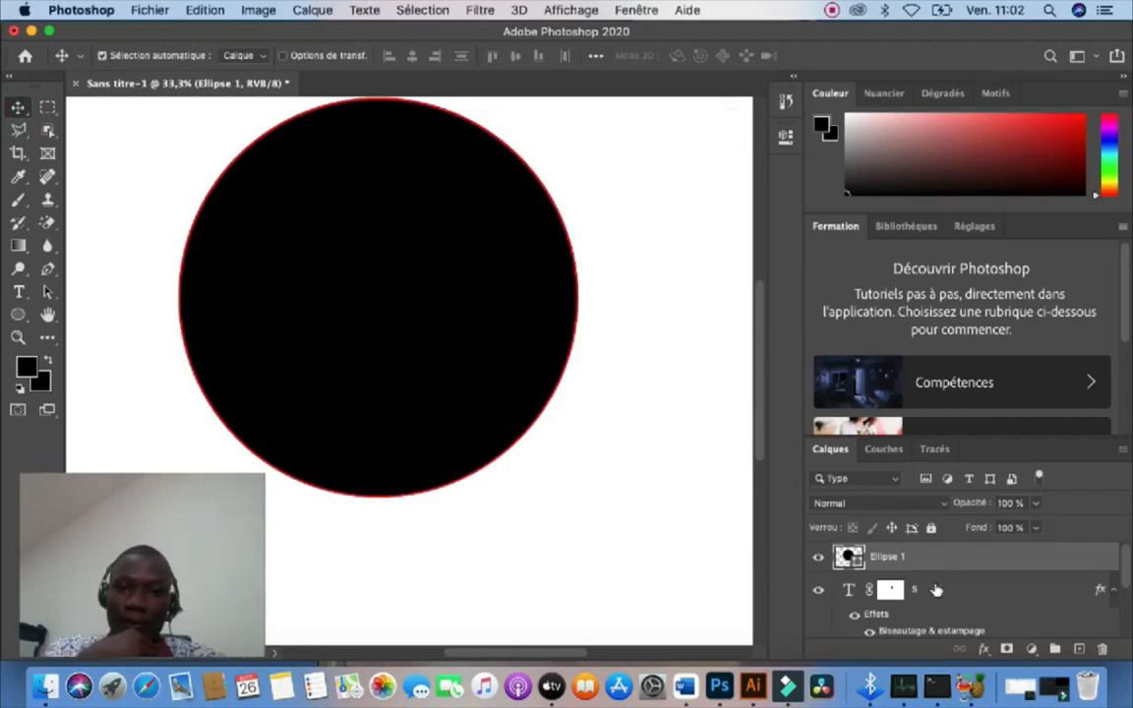
left_click_drag(1074, 569, 1030, 624)
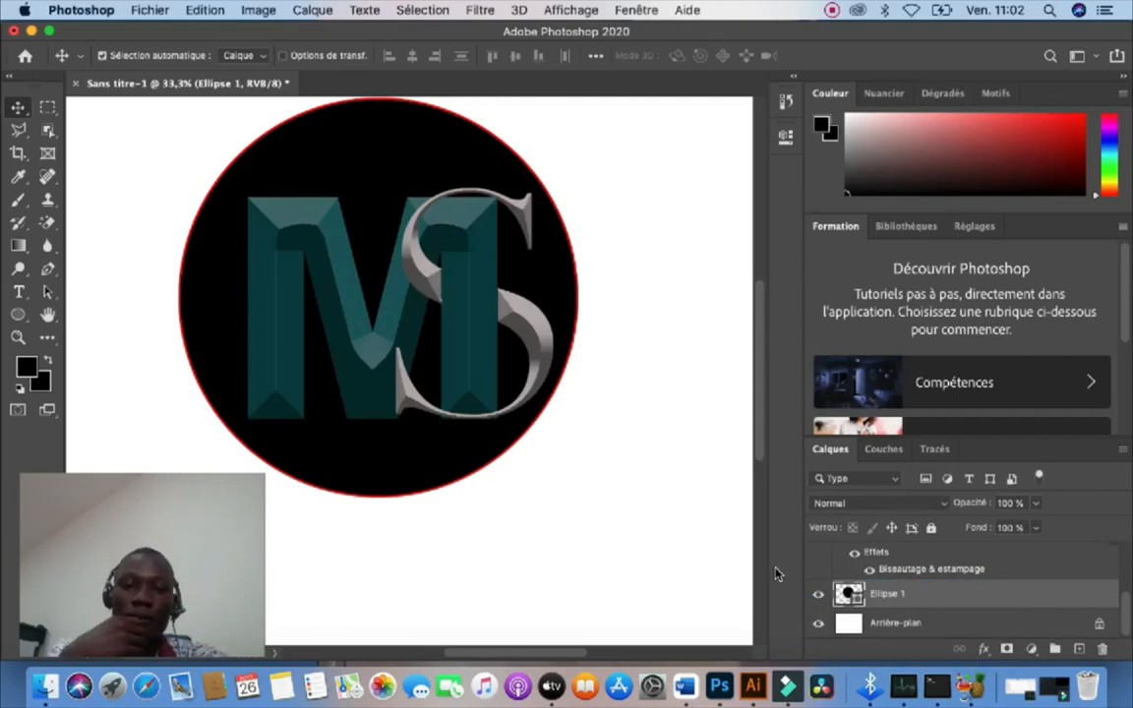
key("Right")
key("Right")
key("Right")
key("Right")
key("Right")
key("Right")
key("Right")
key("Right")
key("Right")
key("Right")
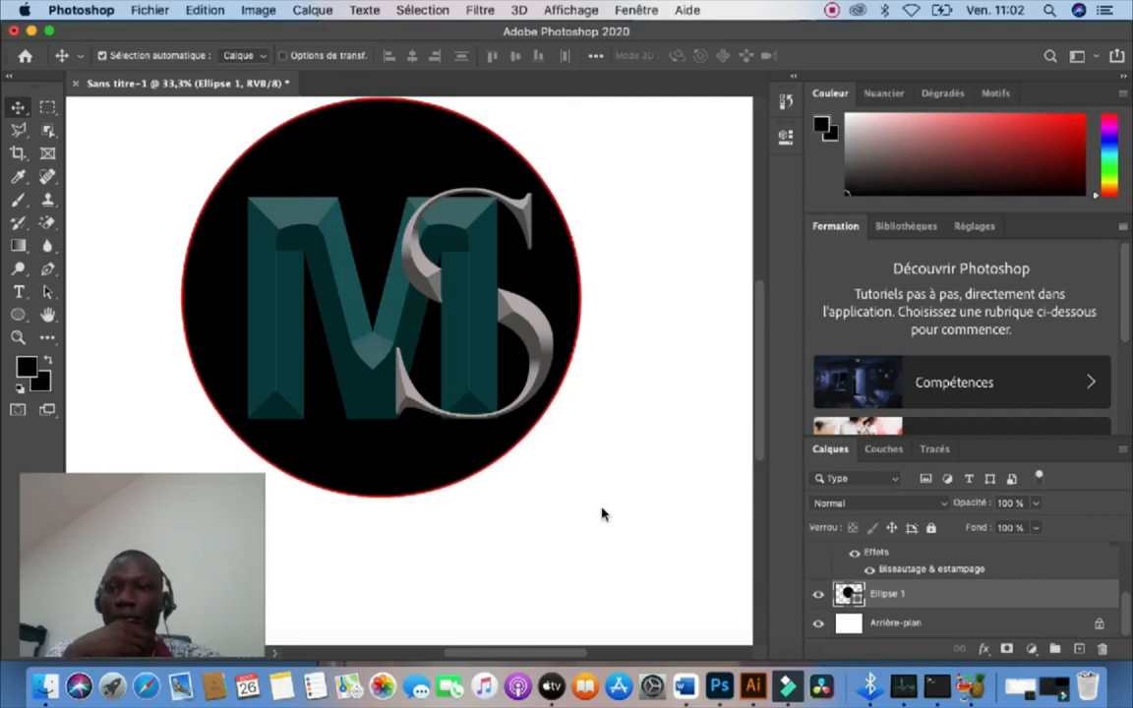
key("Right")
key("Right")
key("Right")
key("Right")
key("Right")
key("Right")
key("Right")
key("Right")
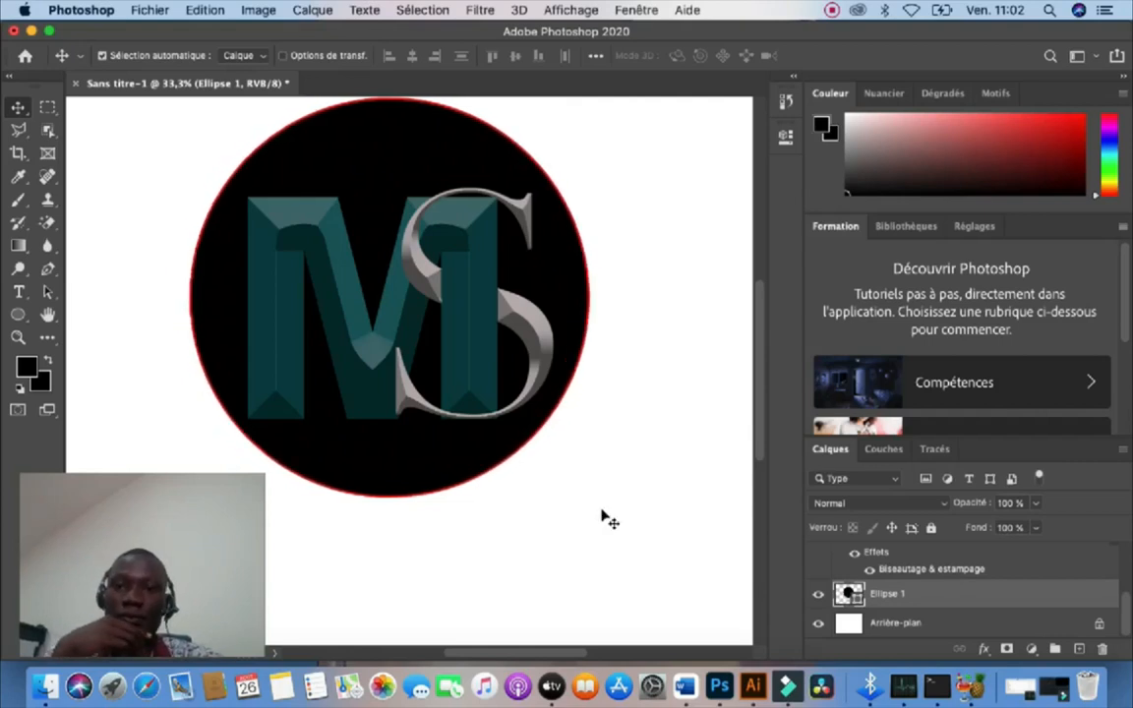
key("Down")
key("Down")
key("Down")
key("Down")
key("Down")
key("Down")
key("Down")
key("Down")
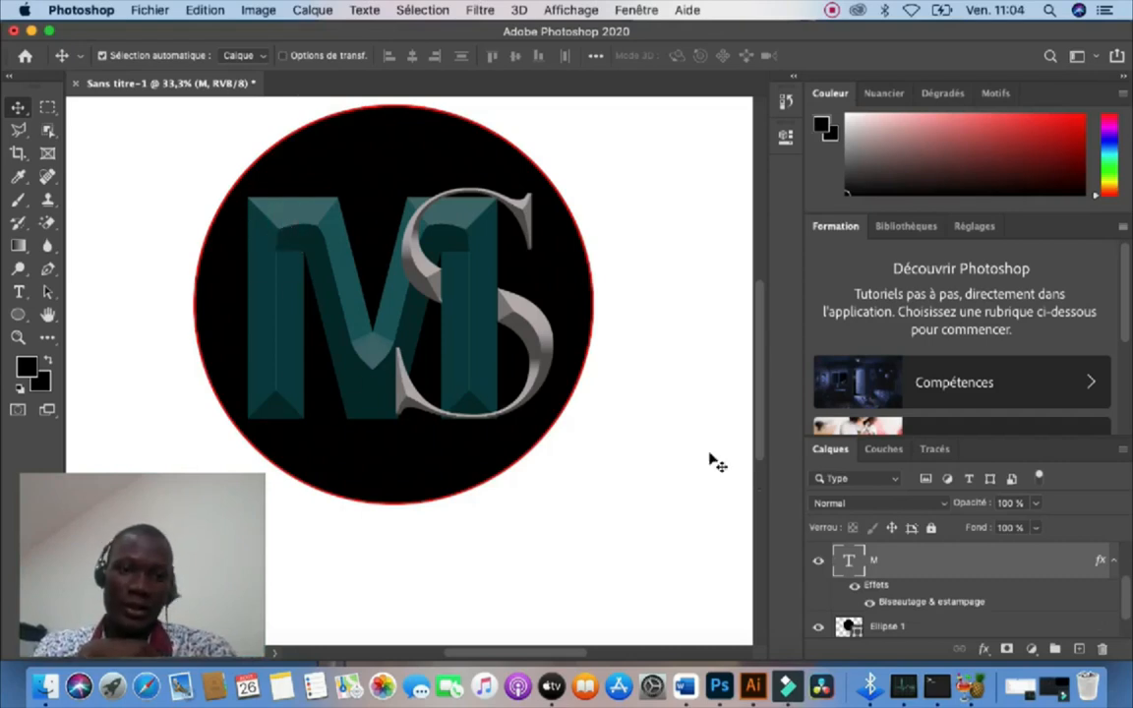
Step: Add a stroke effect to the M text layer and set its colour to light grey cccaca
double_click(1082, 569)
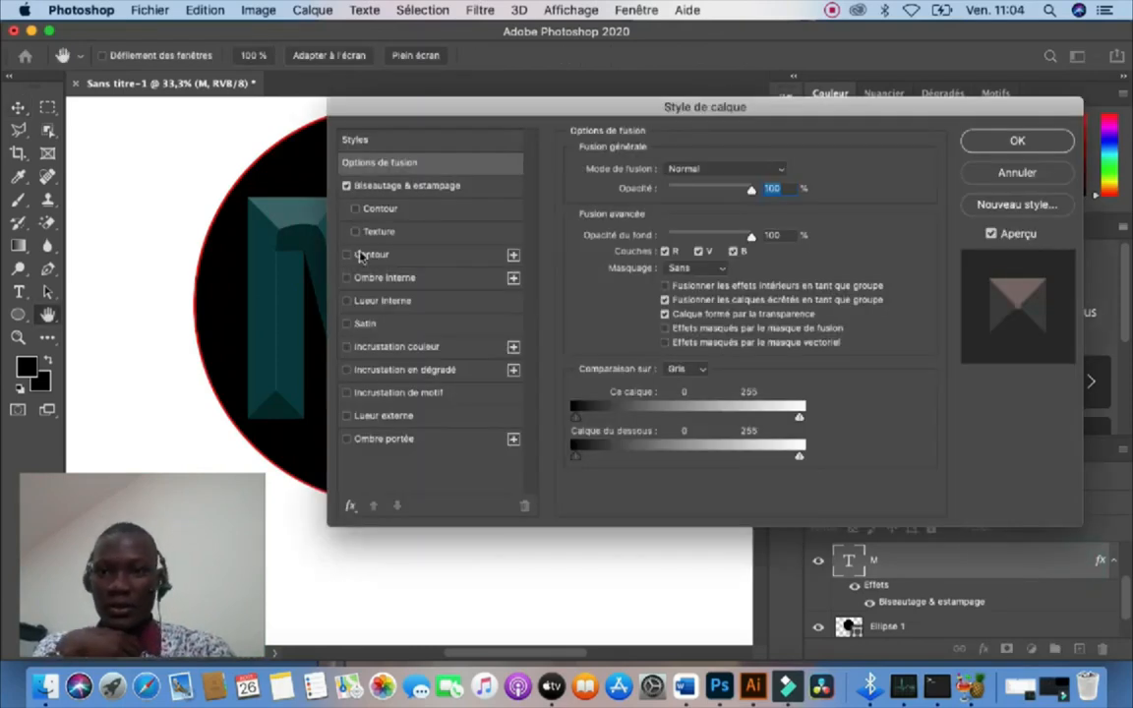
left_click(347, 255)
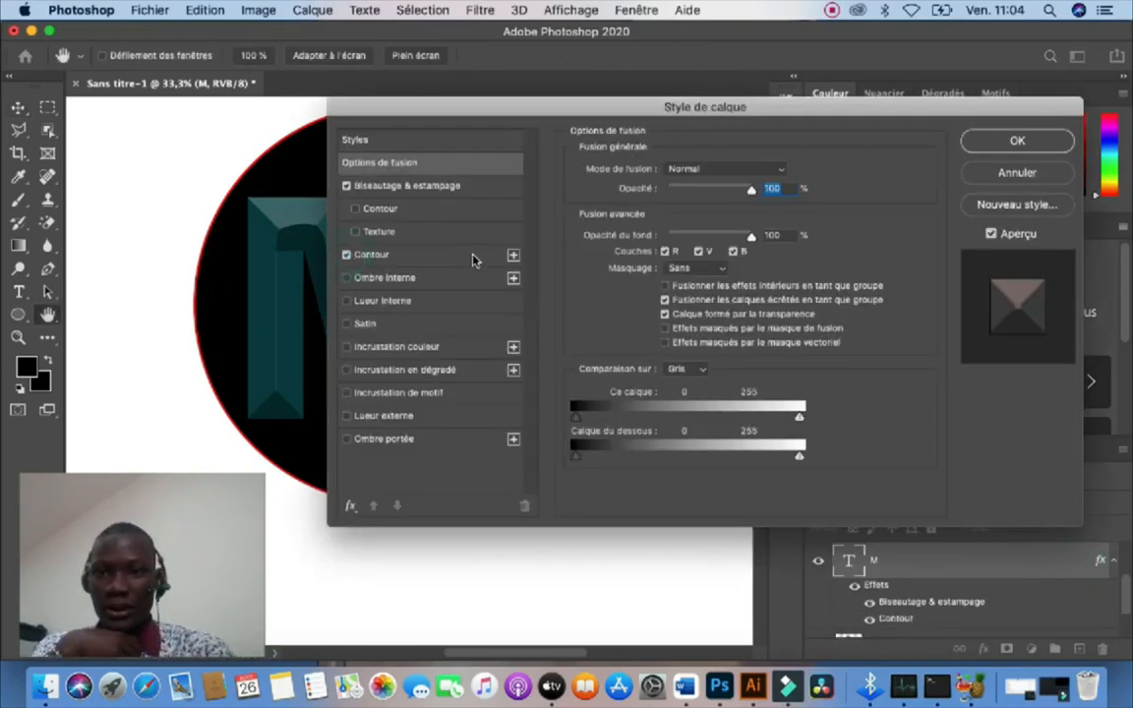
left_click(472, 256)
left_click(623, 303)
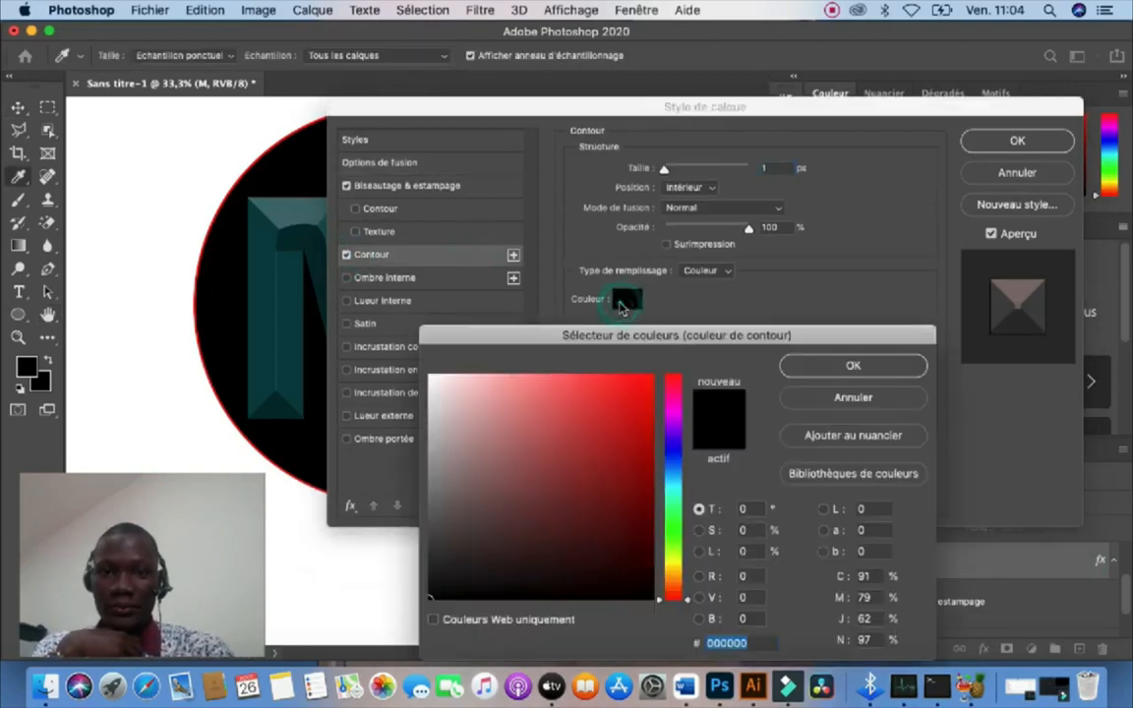
left_click(430, 418)
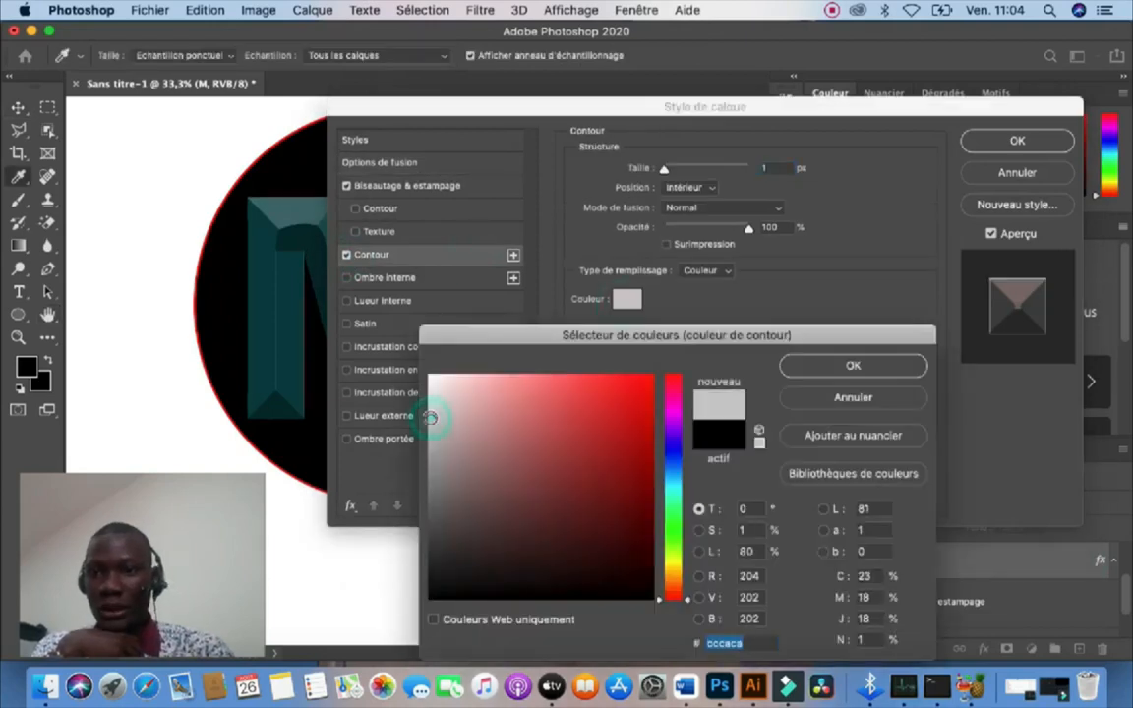
left_click(797, 369)
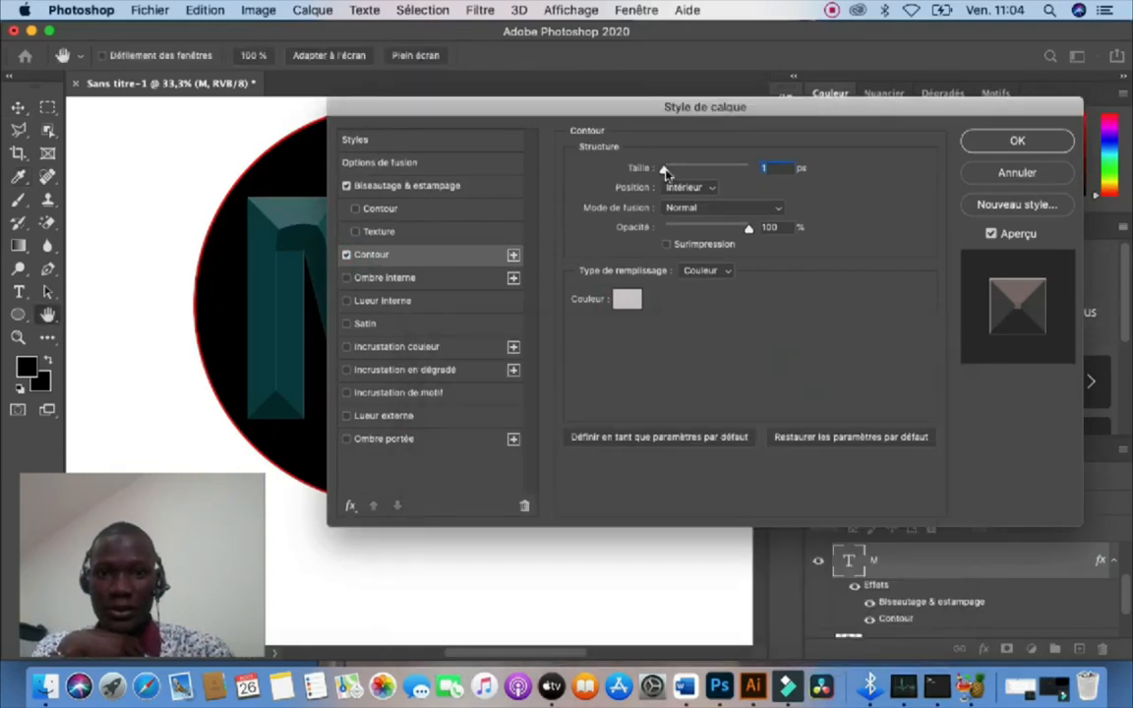
Step: Position the M's stroke outside the letter, set its size to 6 px and apply the layer style
left_click(714, 189)
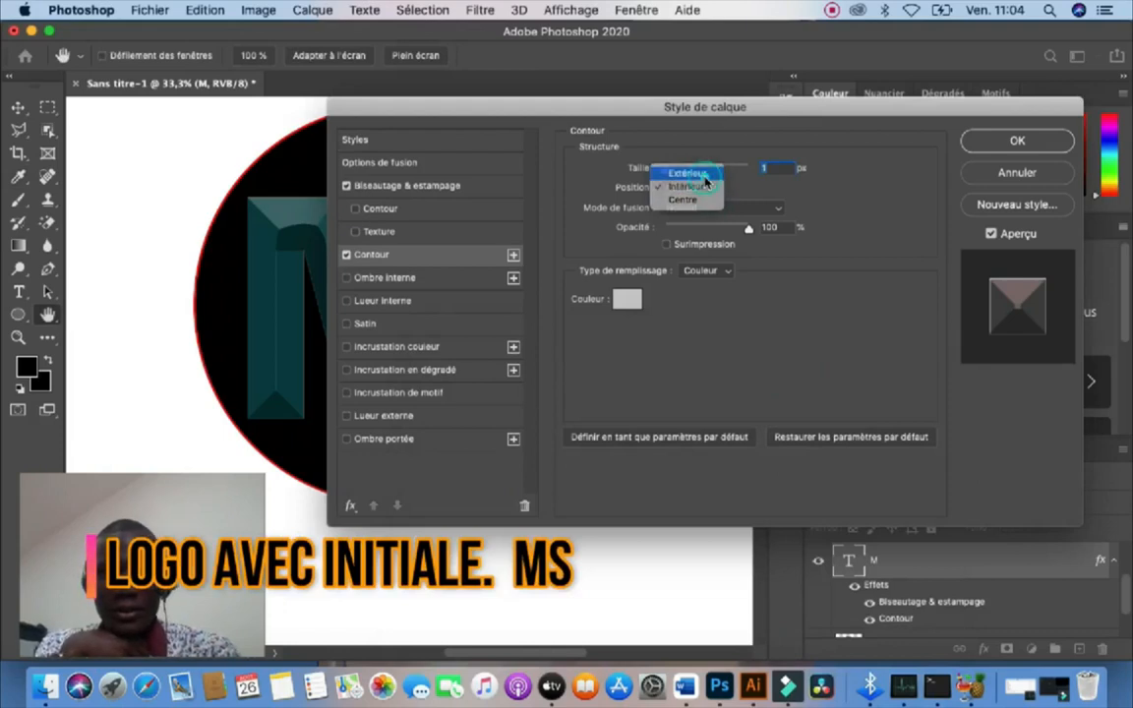
left_click(704, 176)
left_click_drag(665, 170, 669, 172)
left_click_drag(635, 114, 731, 122)
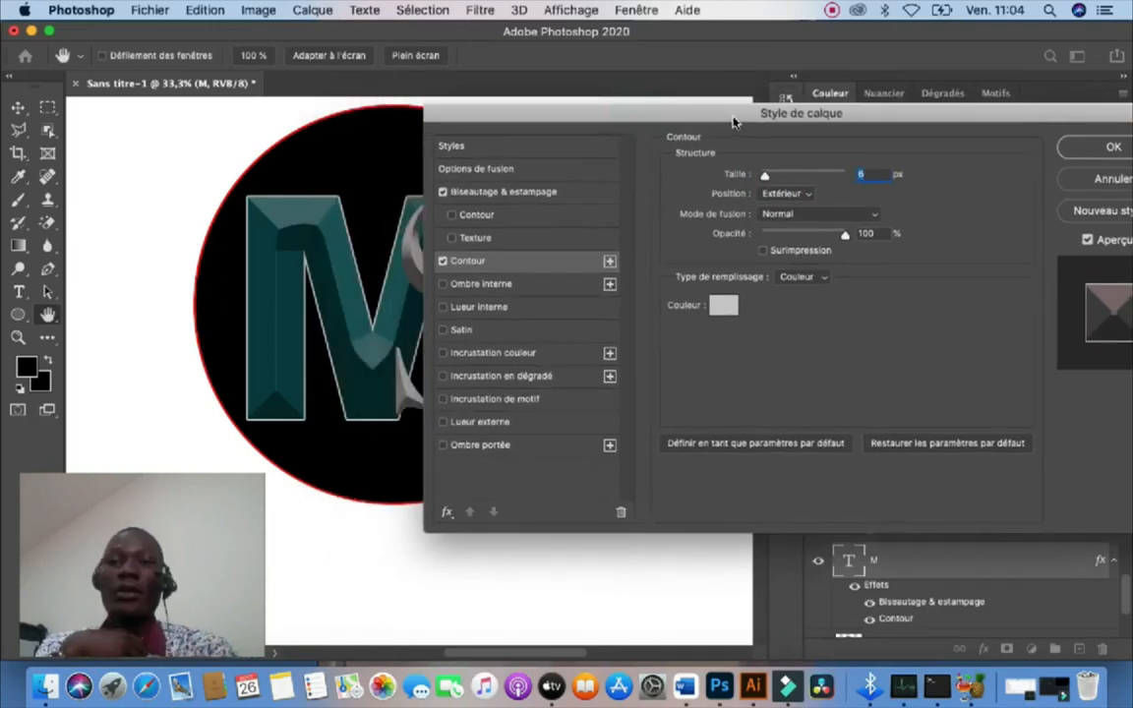
left_click(1110, 147)
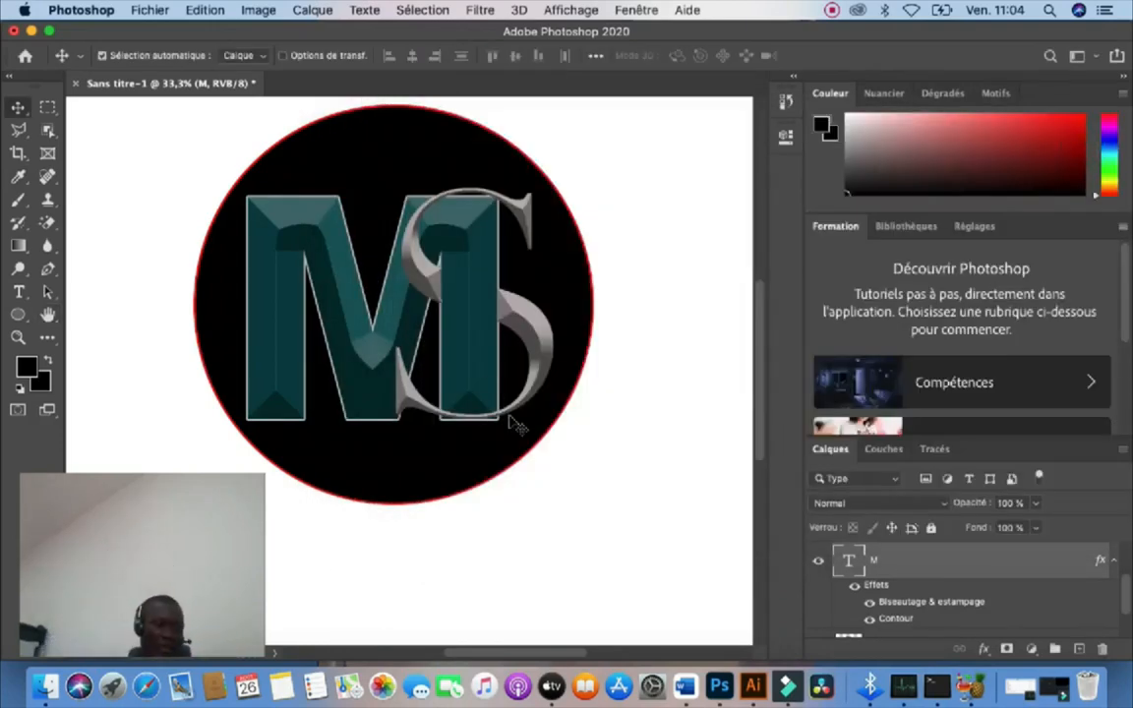